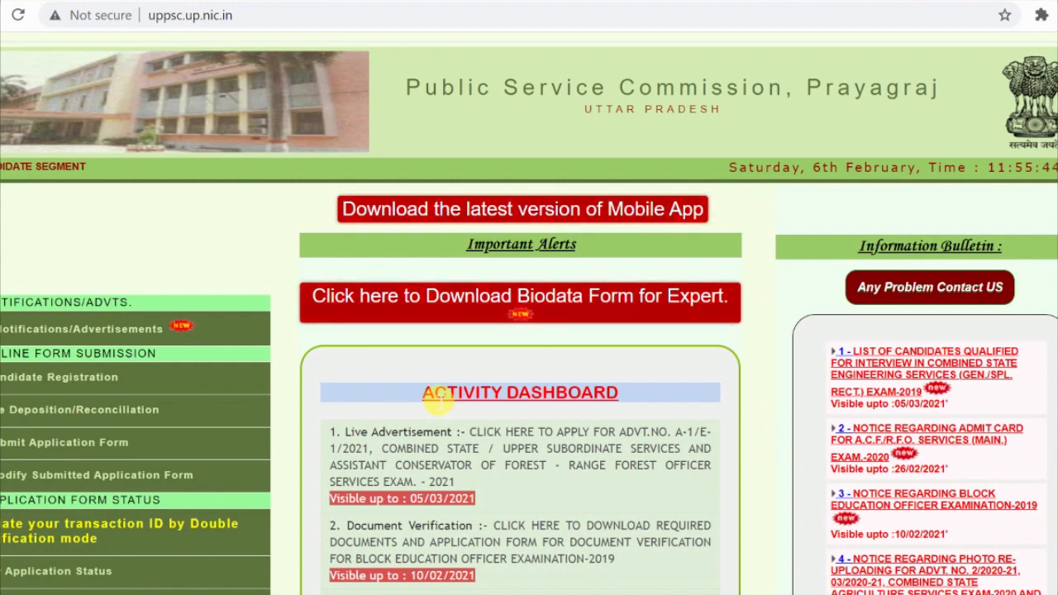
Step: Scroll up and down through the currently open page
{"action": "scroll", "coordinate": [438, 401], "scroll_direction": "down", "scroll_amount": 8}
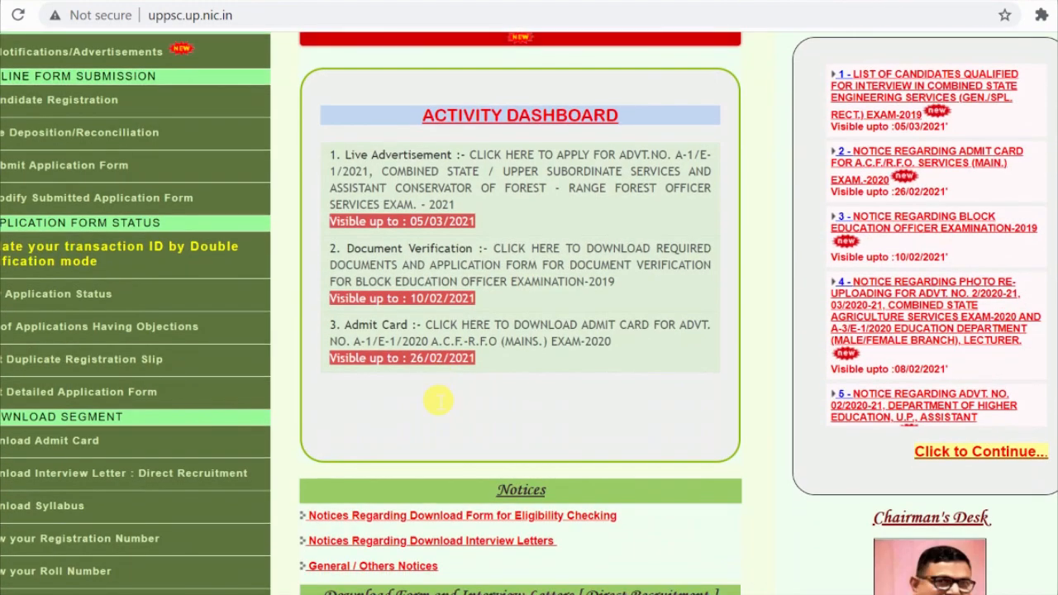
{"action": "scroll", "coordinate": [438, 401], "scroll_direction": "up", "scroll_amount": 8}
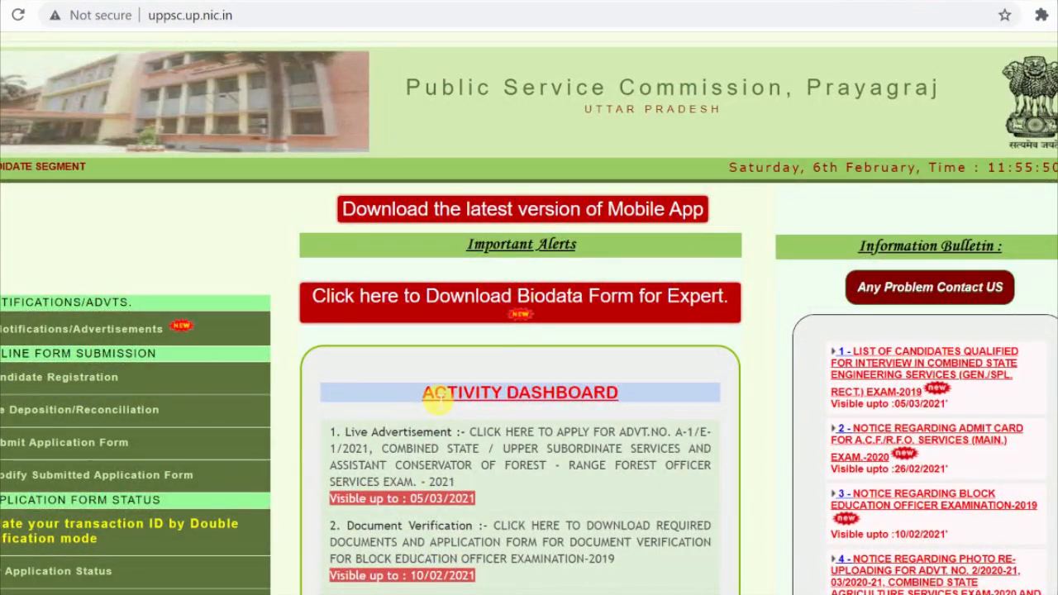
{"action": "scroll", "coordinate": [420, 399], "scroll_direction": "down", "scroll_amount": 1}
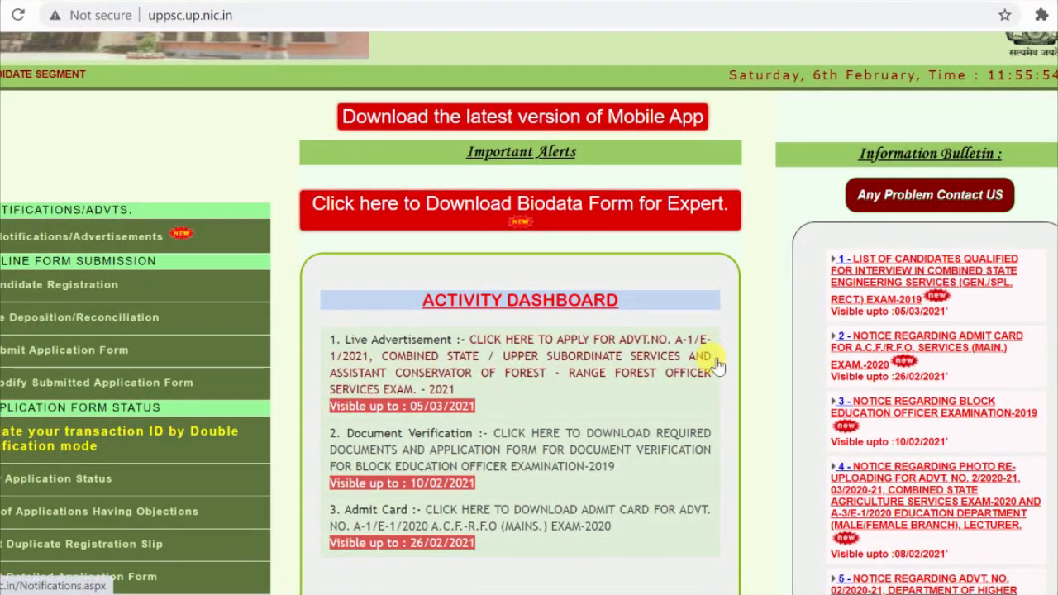
{"action": "scroll", "coordinate": [718, 365], "scroll_direction": "down", "scroll_amount": 1}
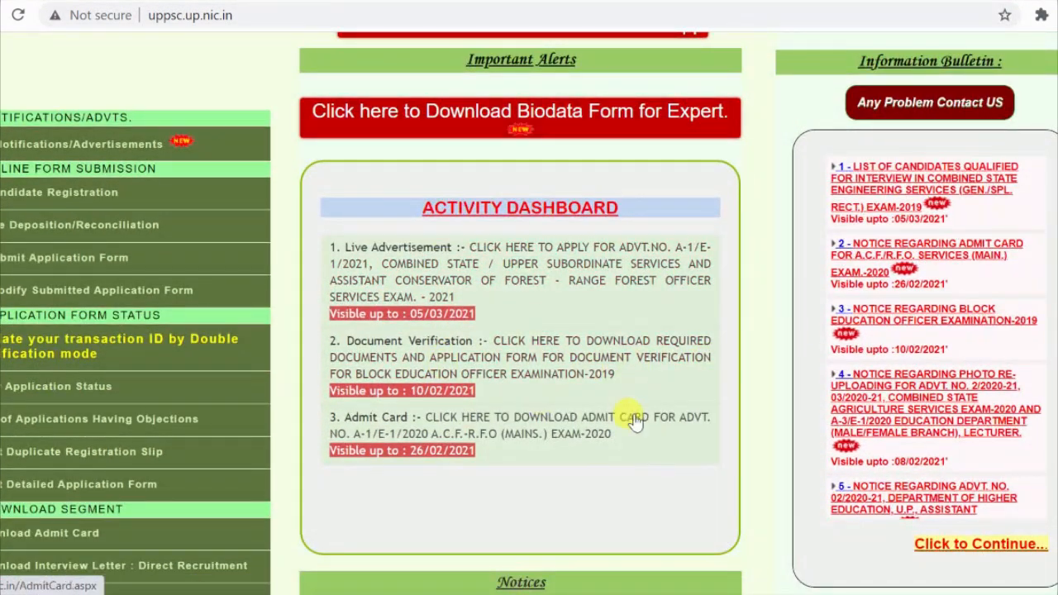
{"action": "scroll", "coordinate": [628, 442], "scroll_direction": "down", "scroll_amount": 2}
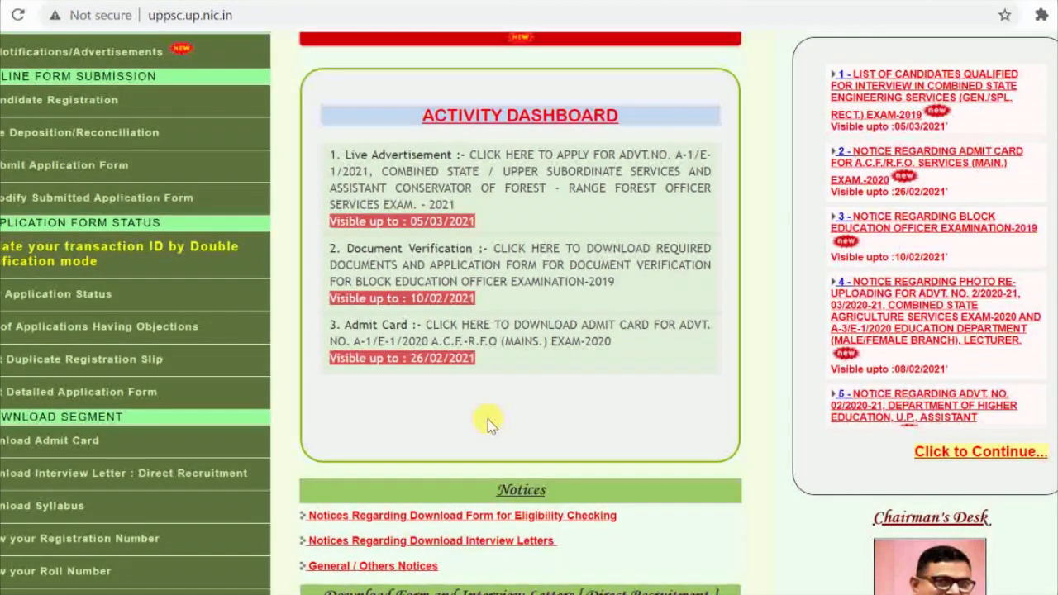
{"action": "scroll", "coordinate": [486, 423], "scroll_direction": "down", "scroll_amount": 2}
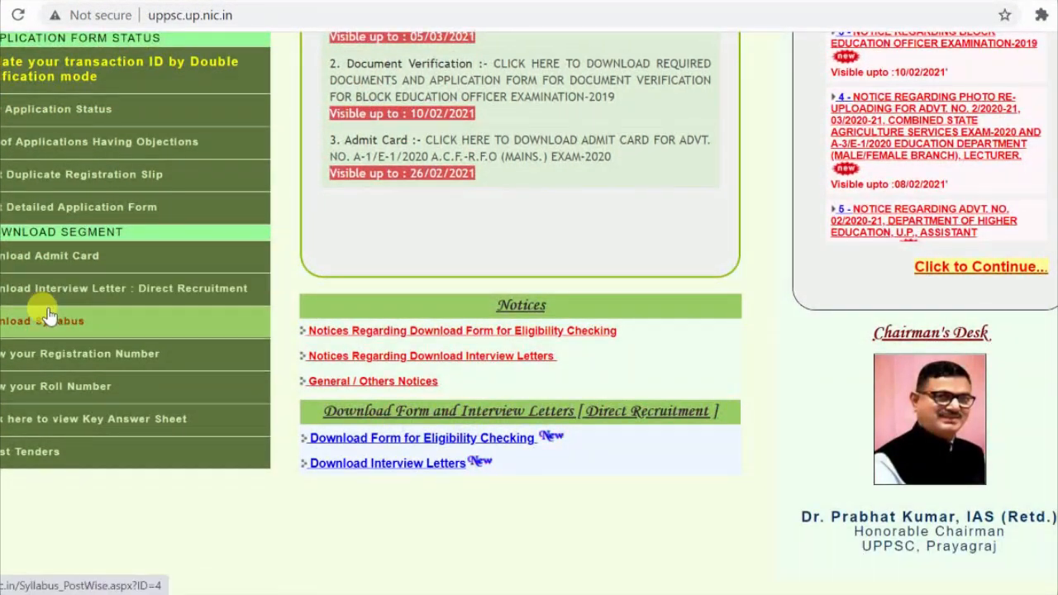
{"action": "scroll", "coordinate": [425, 443], "scroll_direction": "down", "scroll_amount": 1}
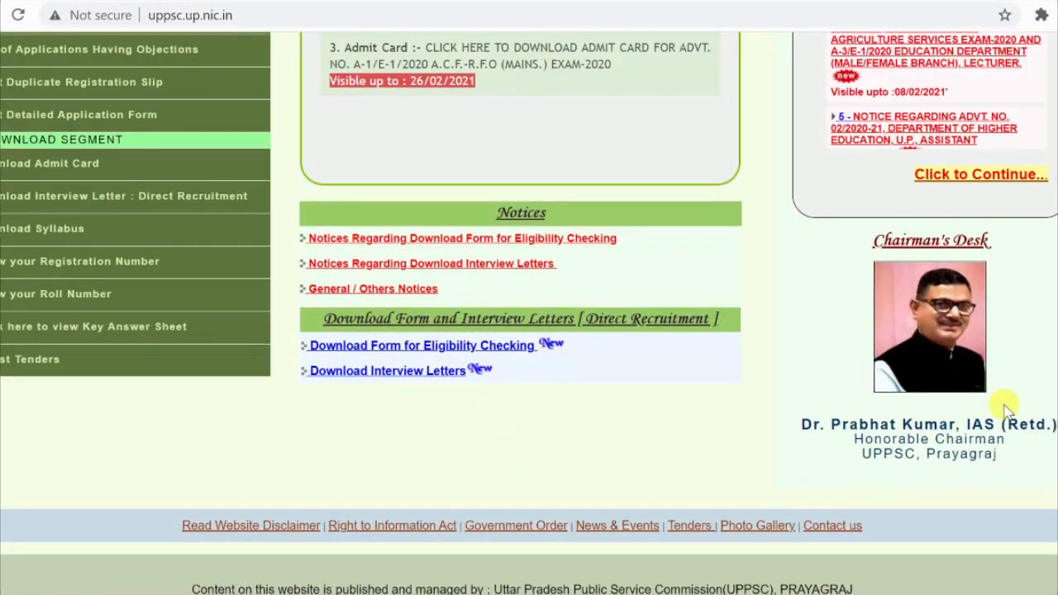
{"action": "scroll", "coordinate": [990, 411], "scroll_direction": "up", "scroll_amount": 5}
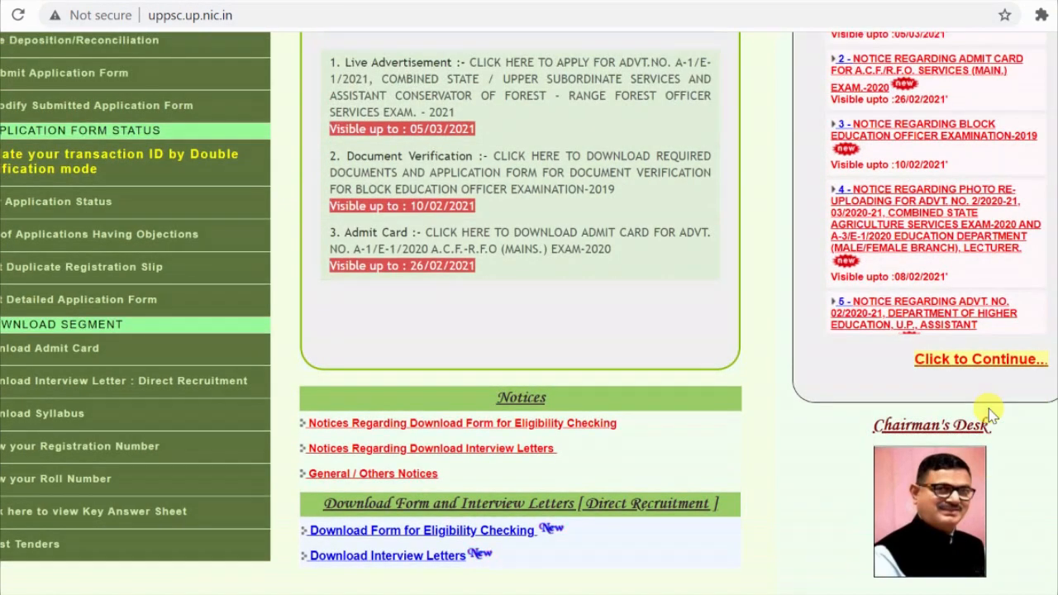
{"action": "scroll", "coordinate": [983, 409], "scroll_direction": "up", "scroll_amount": 1}
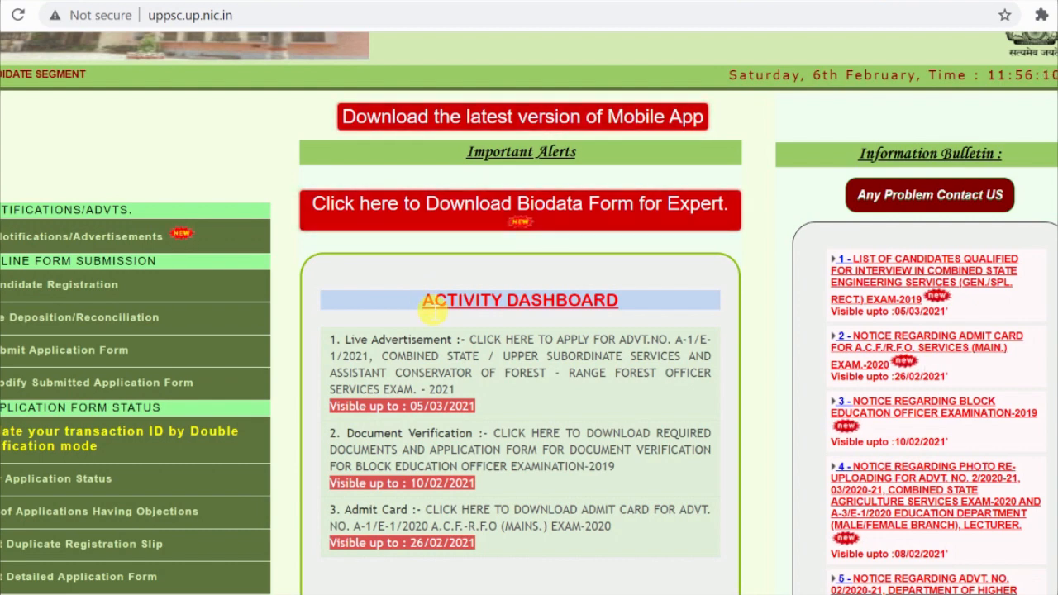
{"action": "scroll", "coordinate": [430, 260], "scroll_direction": "up", "scroll_amount": 1}
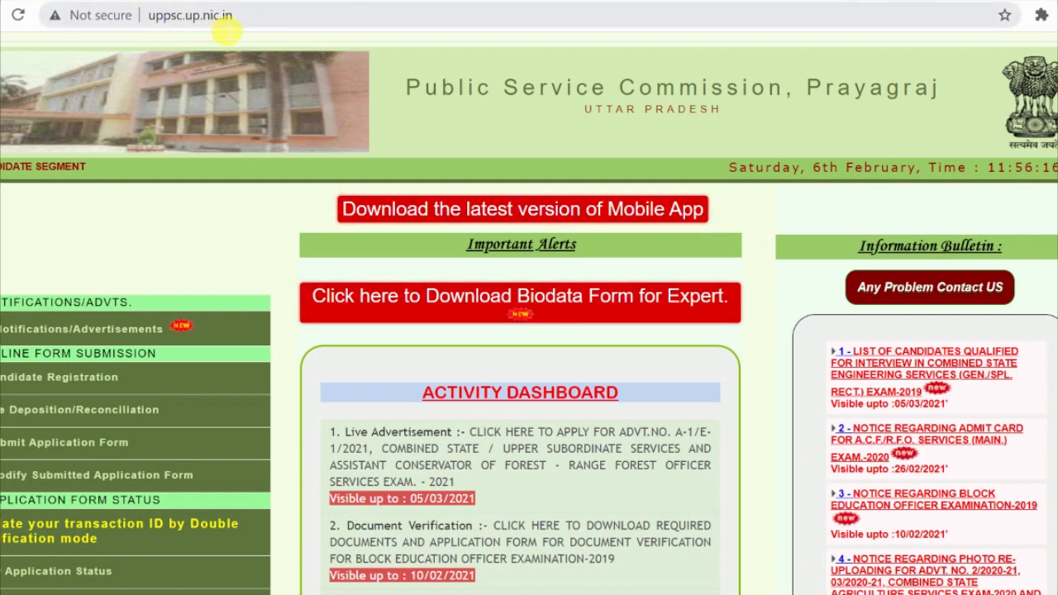
Step: Search Google for 'uppsc' in a new tab and open the uppsc.up.nic.in result
{"action": "left_click", "coordinate": [856, 7]}
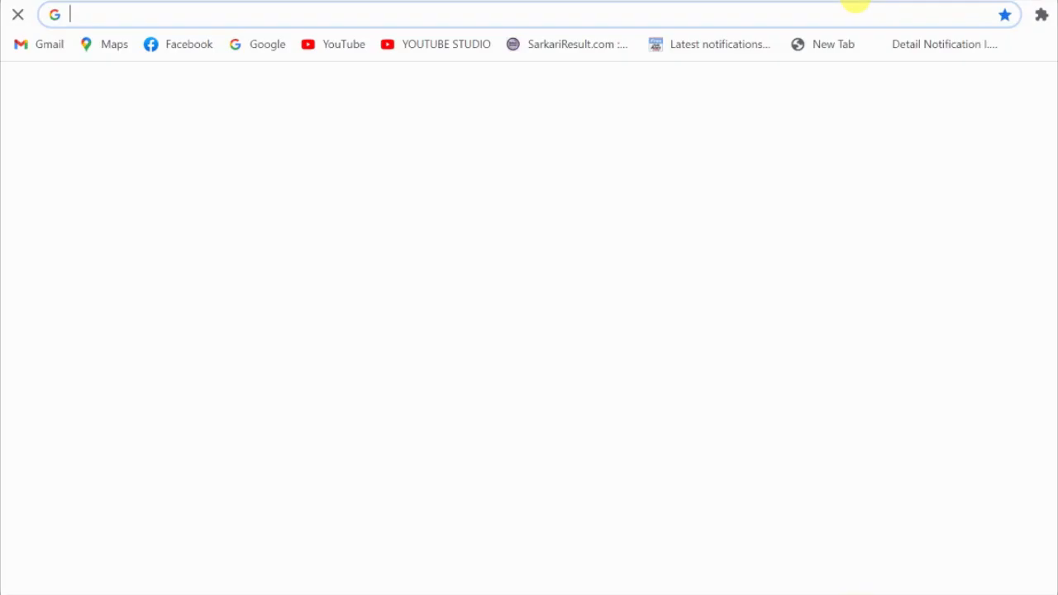
{"action": "left_click", "coordinate": [545, 363]}
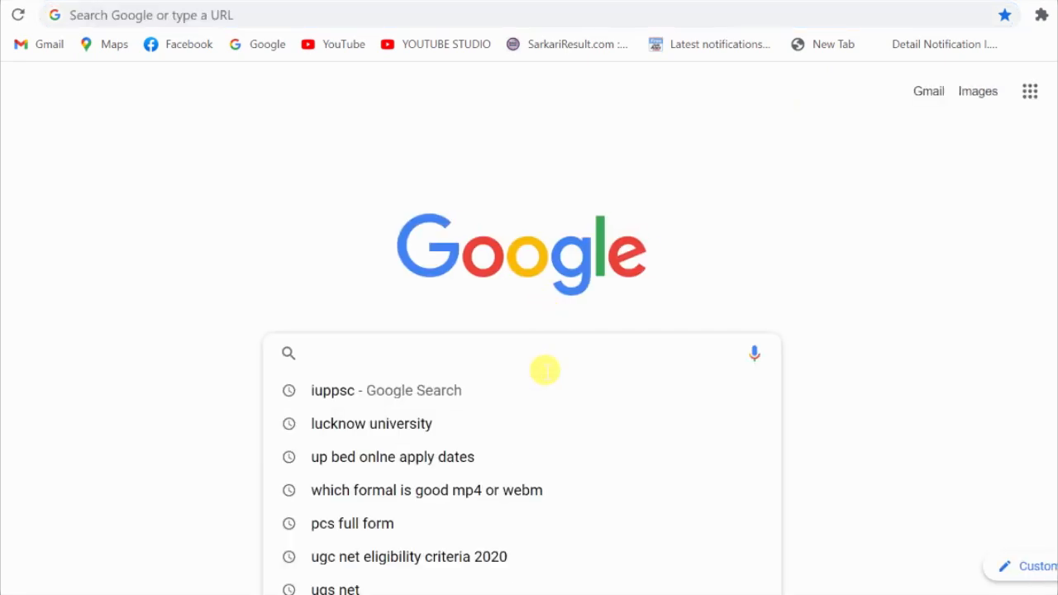
{"action": "type", "text": "uppsc"}
{"action": "key", "text": "Return"}
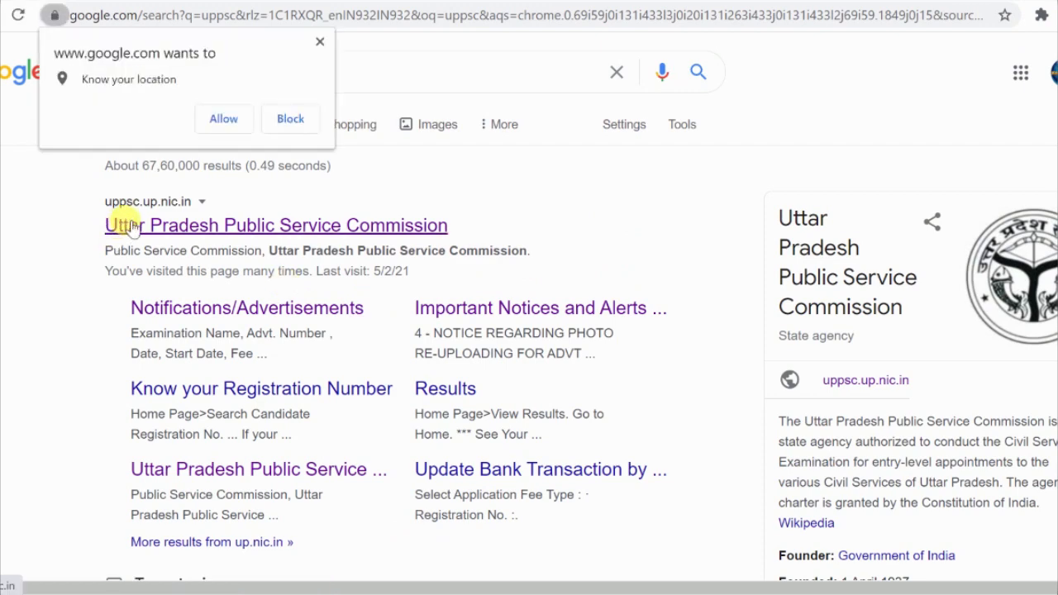
{"action": "left_click", "coordinate": [131, 227]}
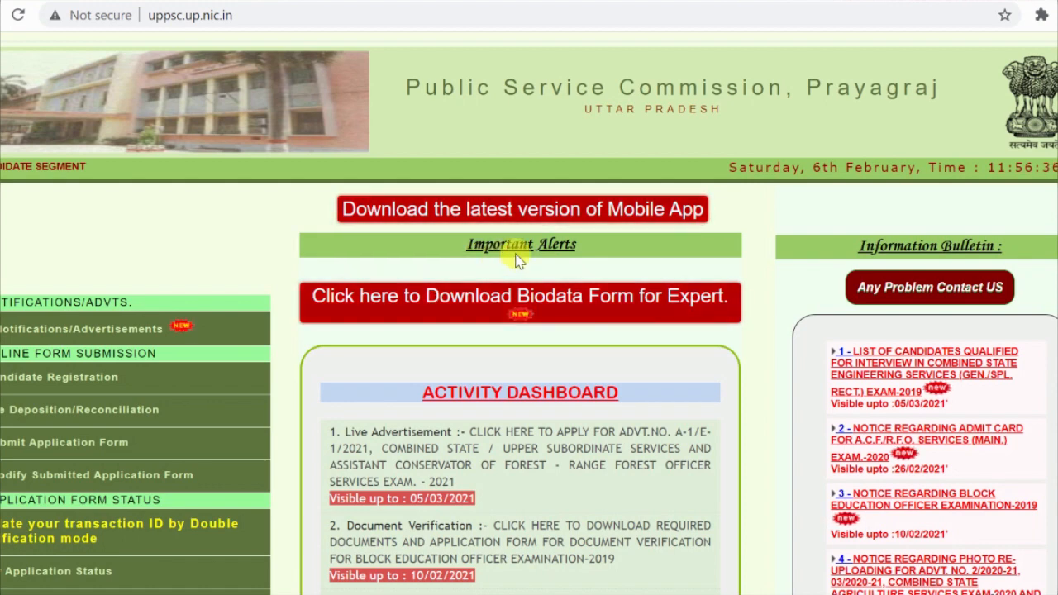
Step: Go to the Notifications/Advertisements page from the left sidebar
{"action": "scroll", "coordinate": [637, 359], "scroll_direction": "down", "scroll_amount": 1}
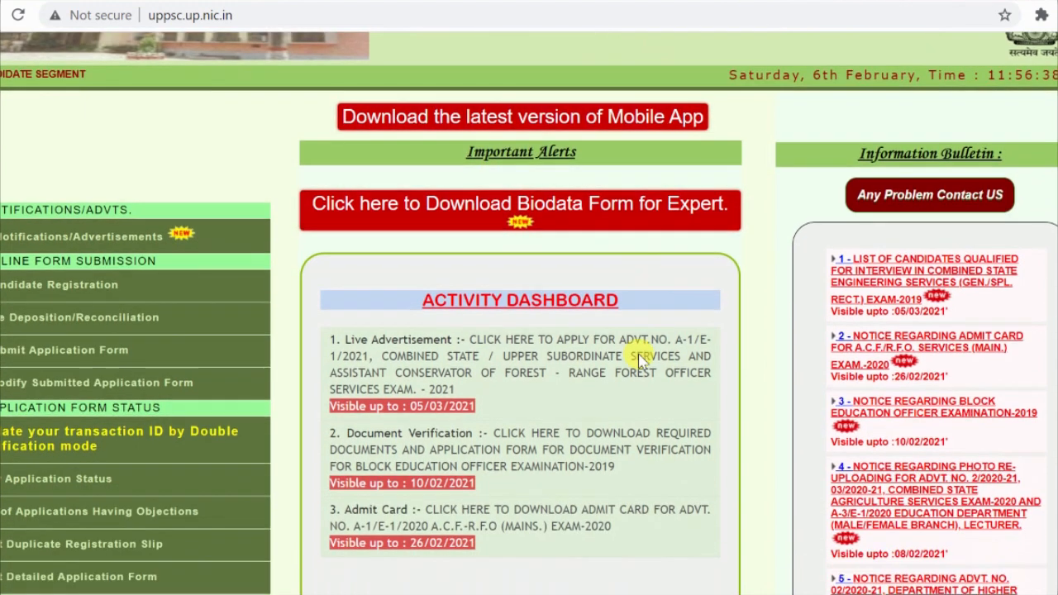
{"action": "scroll", "coordinate": [645, 362], "scroll_direction": "down", "scroll_amount": 2}
{"action": "scroll", "coordinate": [633, 350], "scroll_direction": "up", "scroll_amount": 3}
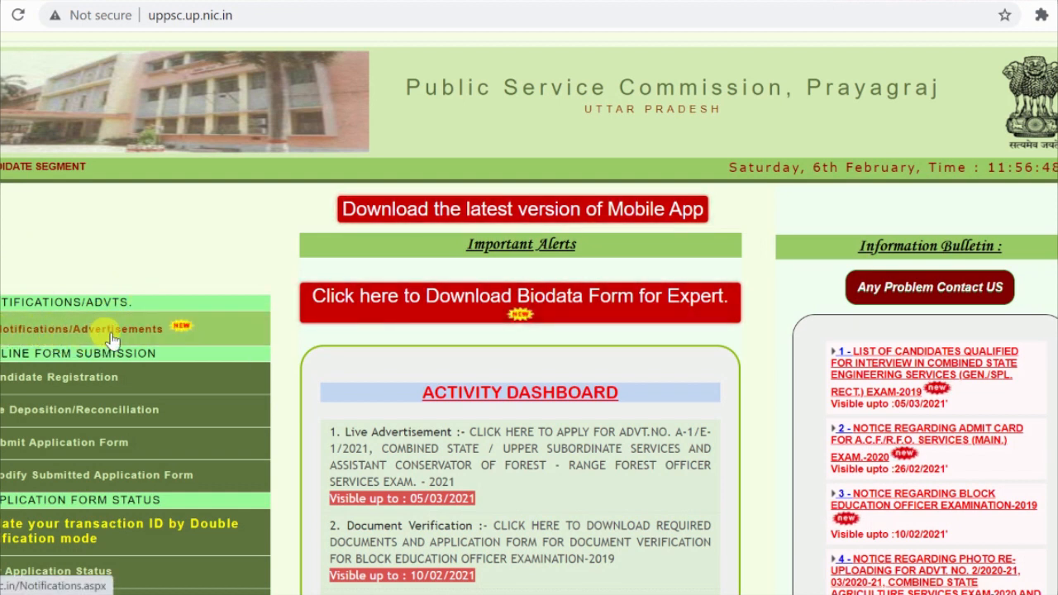
{"action": "left_click", "coordinate": [181, 330]}
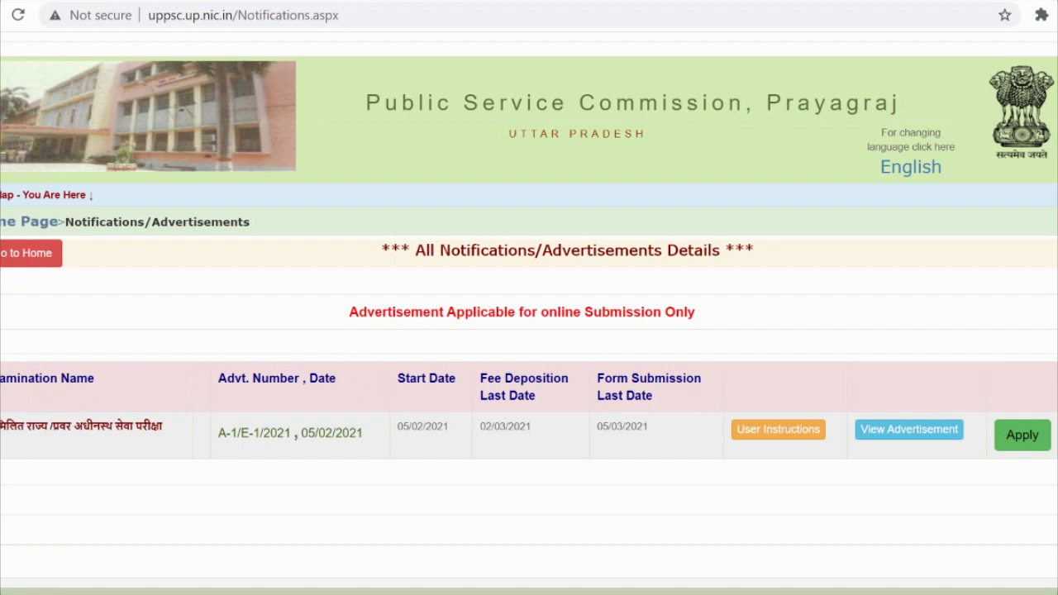
Step: Highlight the exam name, advertisement and start date 05/02/2021, and last date 05/03/2021
{"action": "left_click_drag", "start_coordinate": [3, 439], "coordinate": [174, 446]}
{"action": "left_click", "coordinate": [233, 442]}
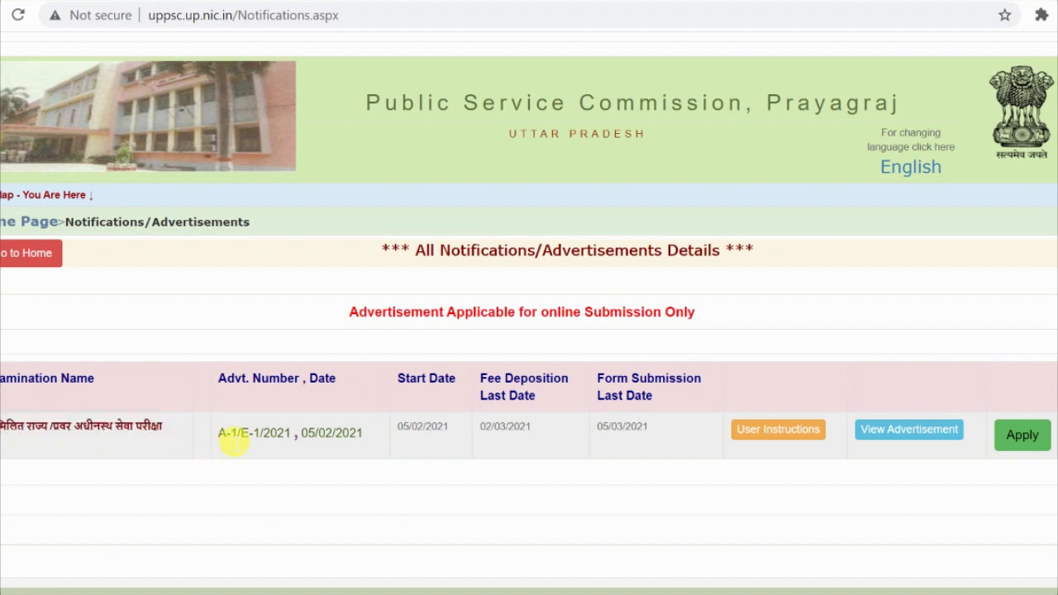
{"action": "left_click_drag", "start_coordinate": [300, 435], "coordinate": [364, 445]}
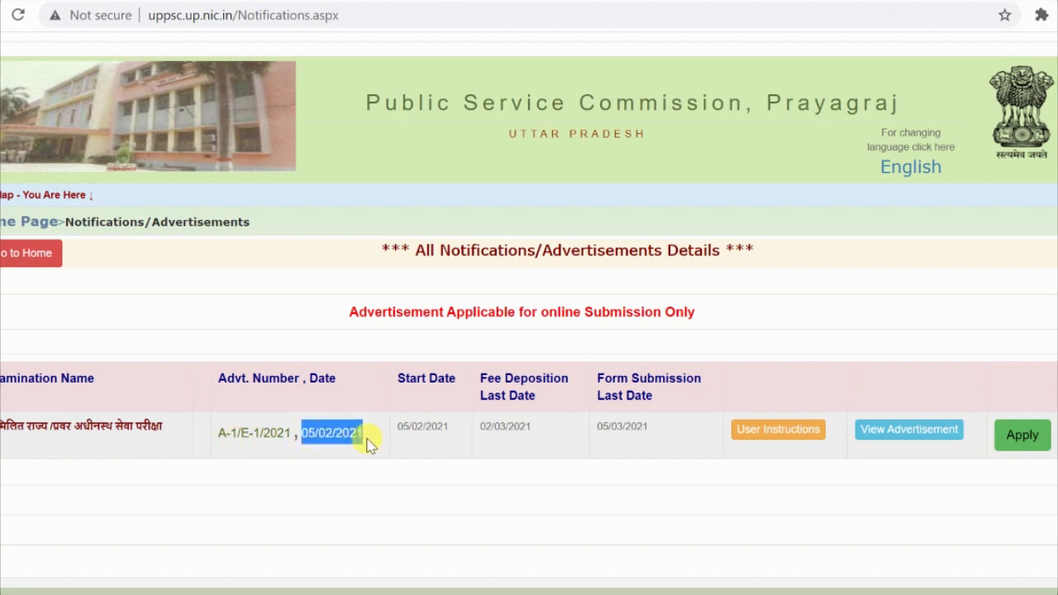
{"action": "left_click", "coordinate": [406, 436]}
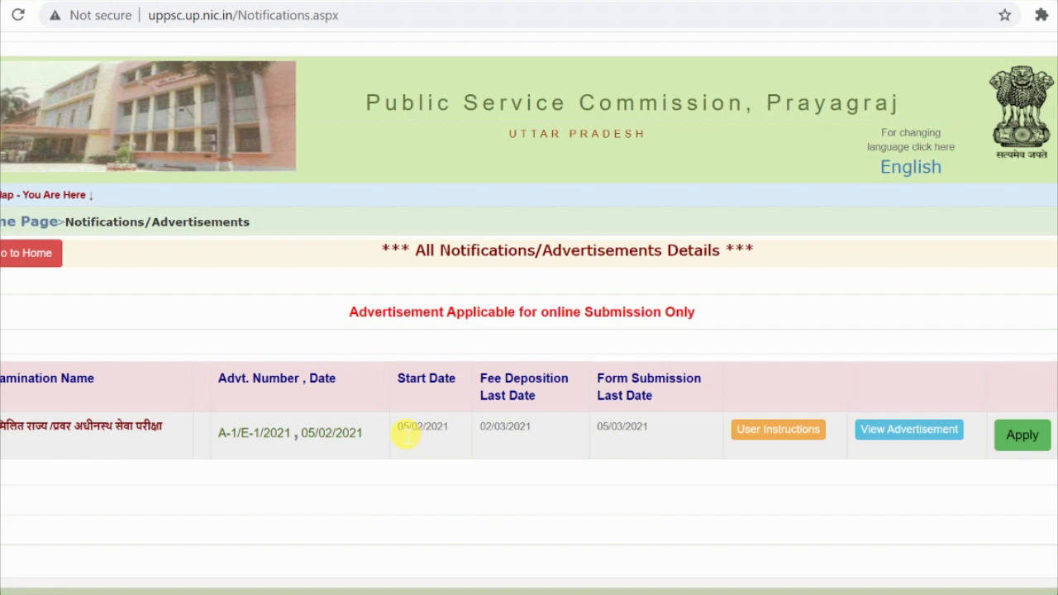
{"action": "left_click_drag", "start_coordinate": [404, 435], "coordinate": [460, 423]}
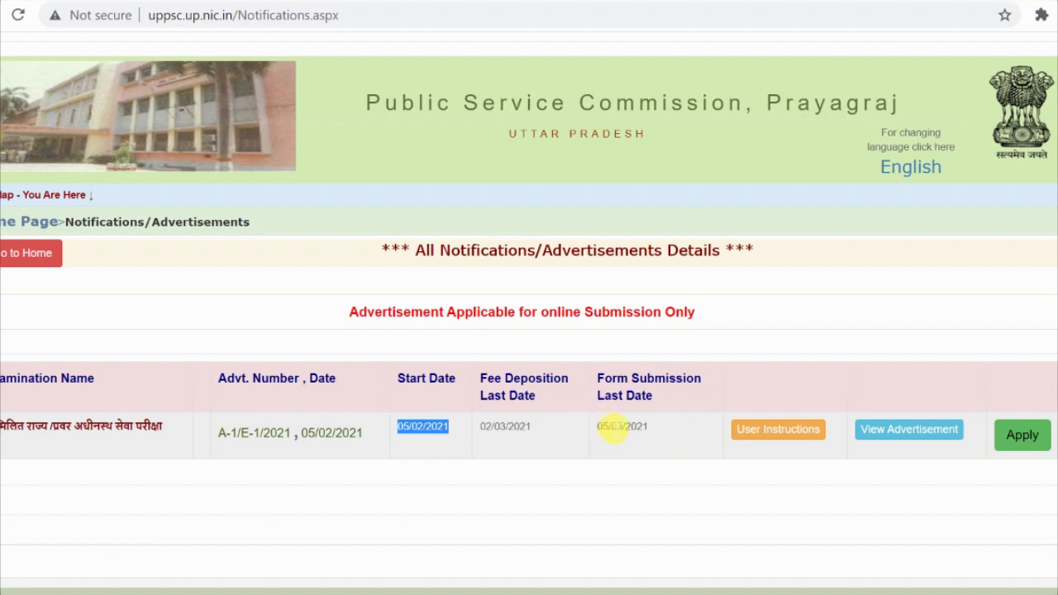
{"action": "left_click_drag", "start_coordinate": [596, 429], "coordinate": [641, 435]}
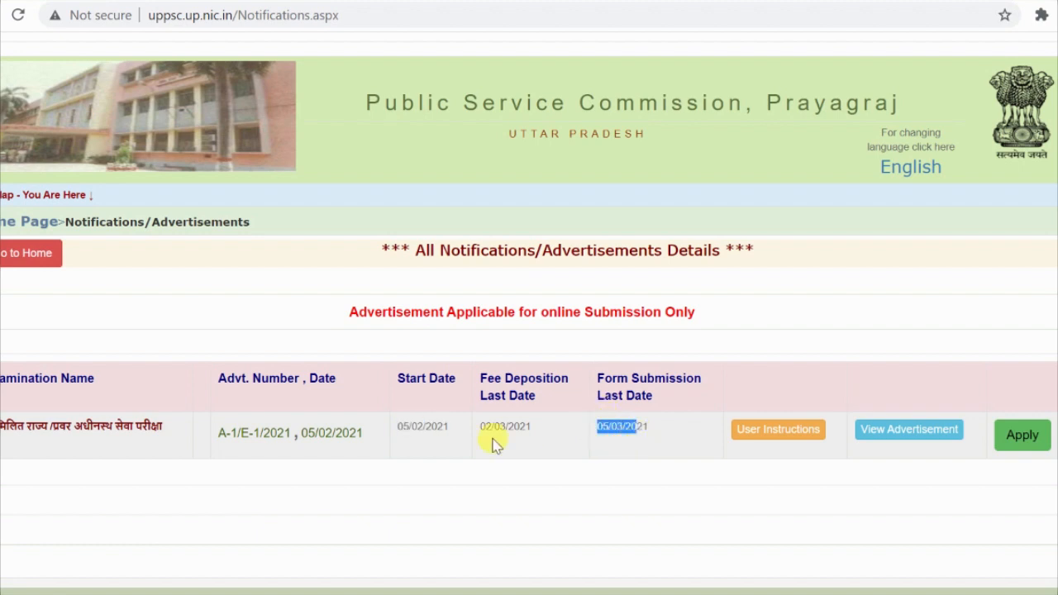
{"action": "left_click", "coordinate": [628, 425]}
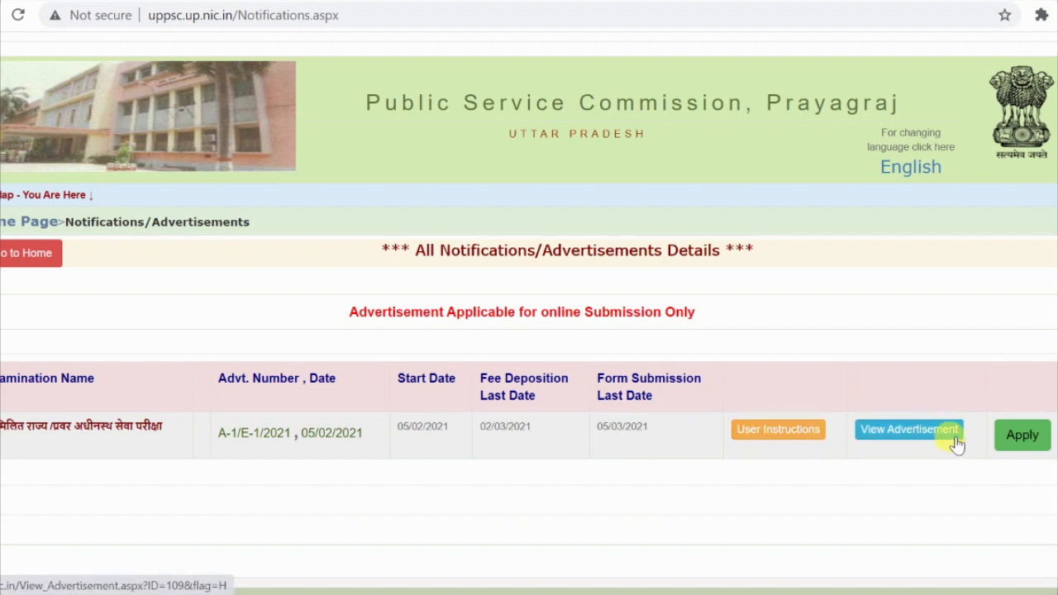
Step: Read the English application-filling instructions for advertisement A-1/E-1/2021
{"action": "left_click", "coordinate": [781, 431]}
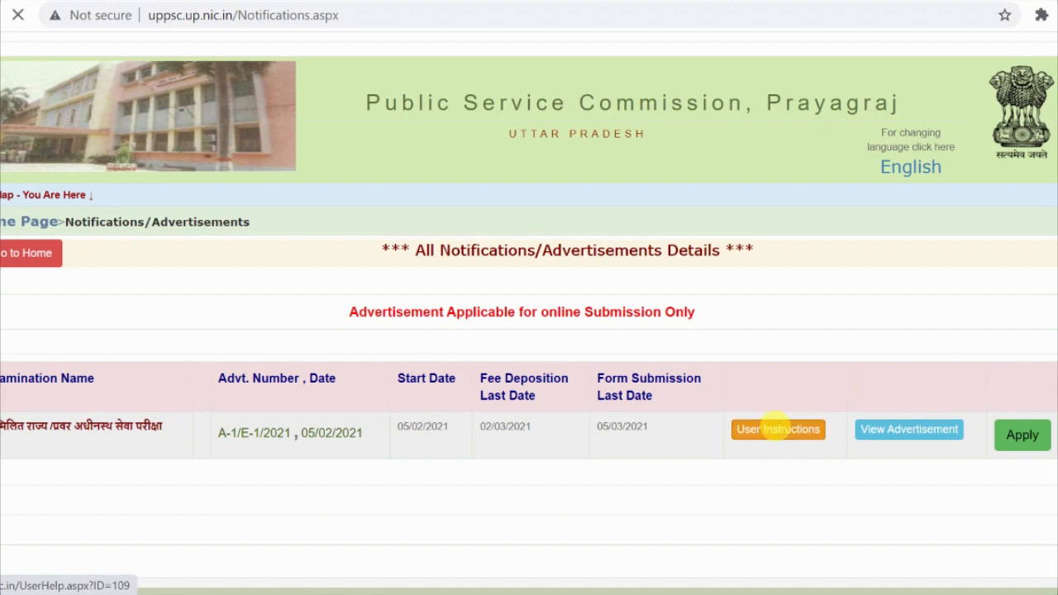
{"action": "scroll", "coordinate": [313, 299], "scroll_direction": "down", "scroll_amount": 2}
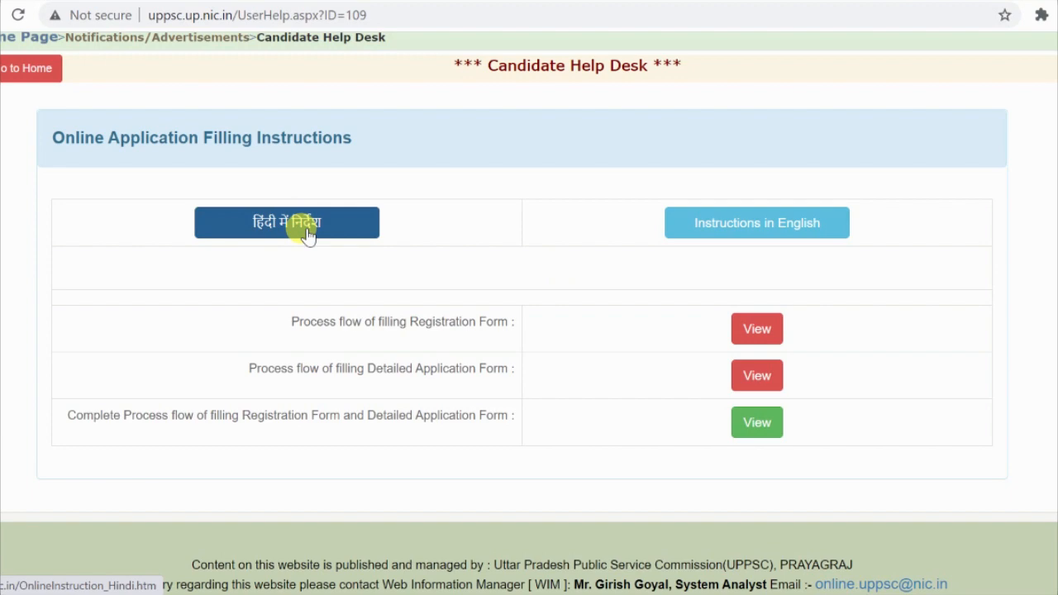
{"action": "left_click", "coordinate": [800, 230]}
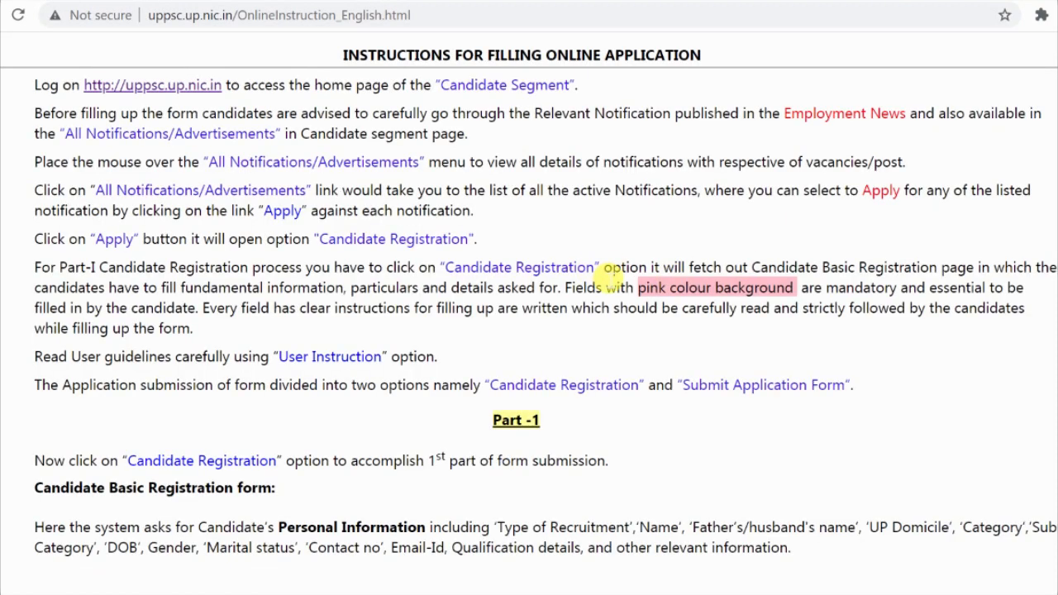
{"action": "scroll", "coordinate": [606, 278], "scroll_direction": "down", "scroll_amount": 6}
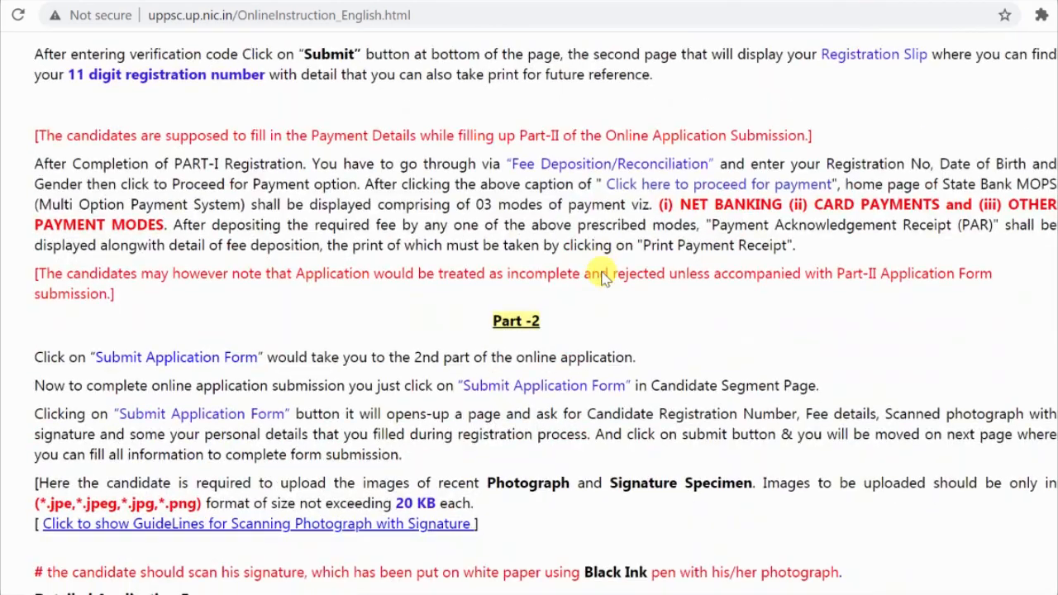
{"action": "scroll", "coordinate": [606, 279], "scroll_direction": "down", "scroll_amount": 10}
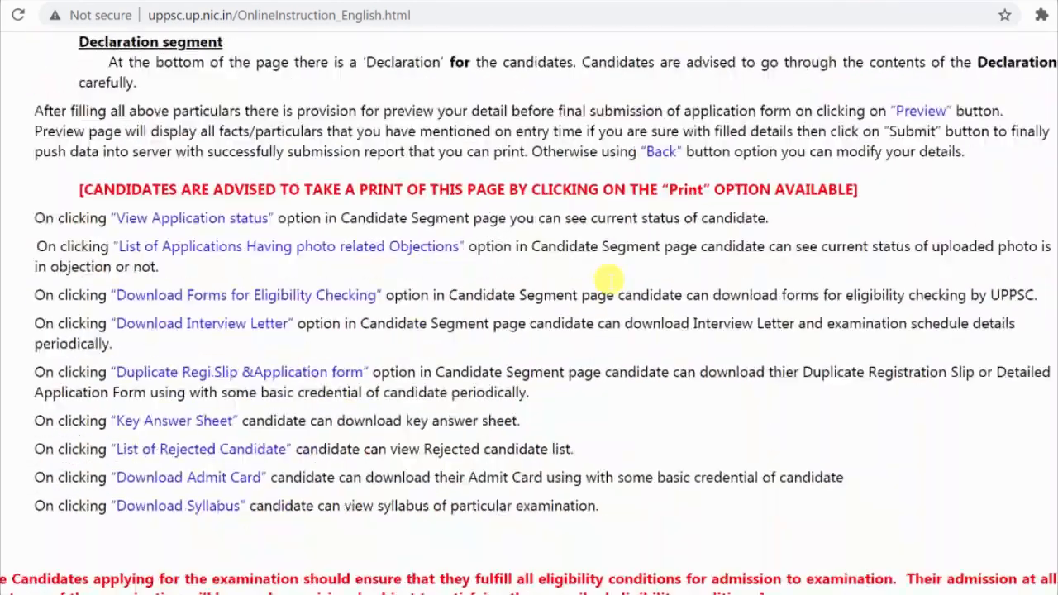
{"action": "scroll", "coordinate": [606, 278], "scroll_direction": "down", "scroll_amount": 4}
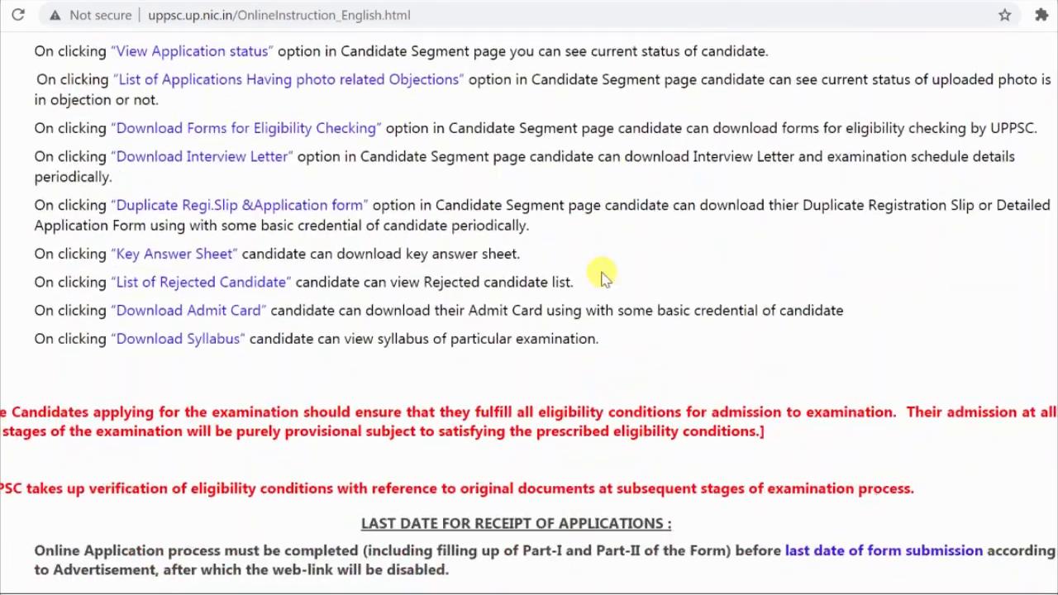
{"action": "scroll", "coordinate": [606, 279], "scroll_direction": "up", "scroll_amount": 15}
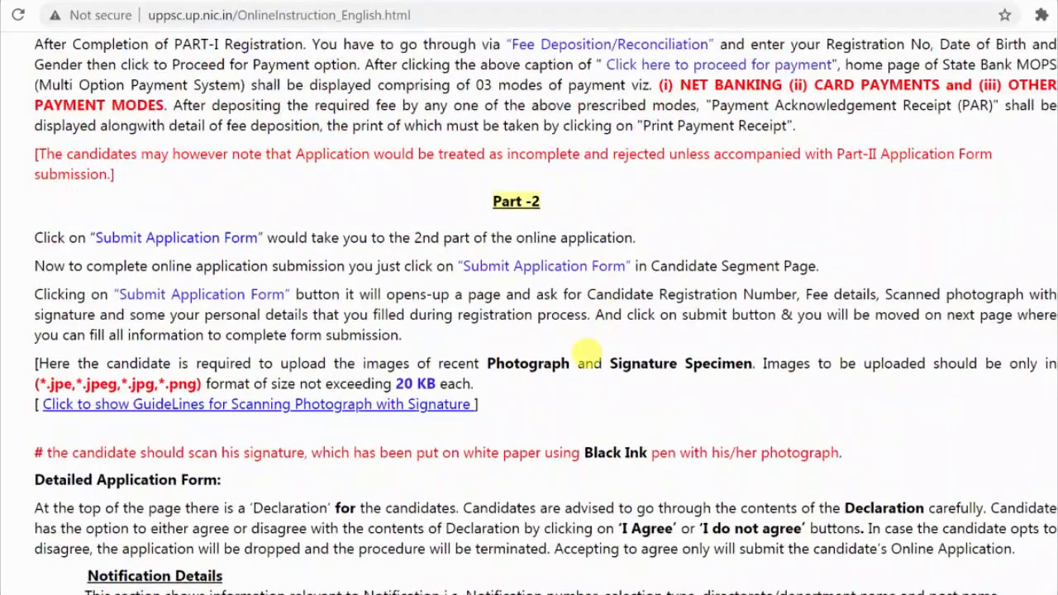
{"action": "scroll", "coordinate": [587, 354], "scroll_direction": "up", "scroll_amount": 9}
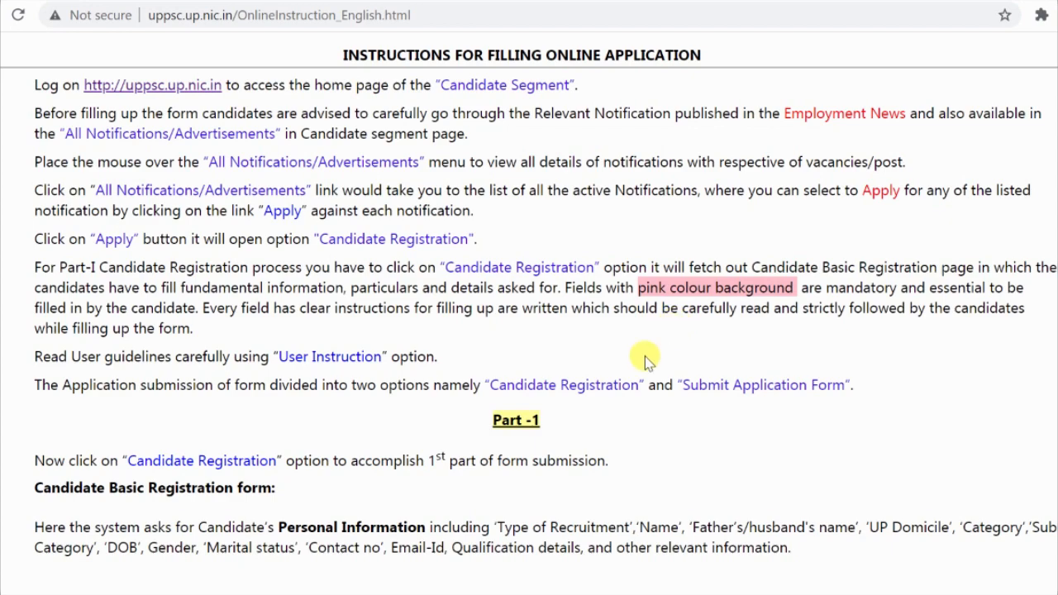
{"action": "scroll", "coordinate": [644, 357], "scroll_direction": "down", "scroll_amount": 5}
{"action": "scroll", "coordinate": [692, 290], "scroll_direction": "down", "scroll_amount": 2}
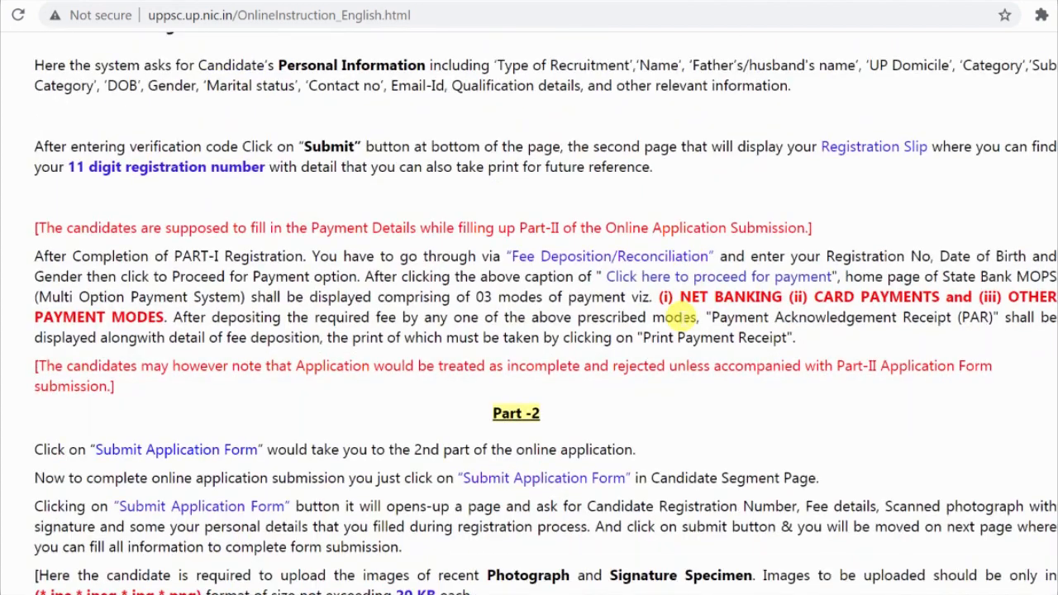
Step: Close the instructions tab and head back to the candidate home page
{"action": "key", "text": "ctrl+w"}
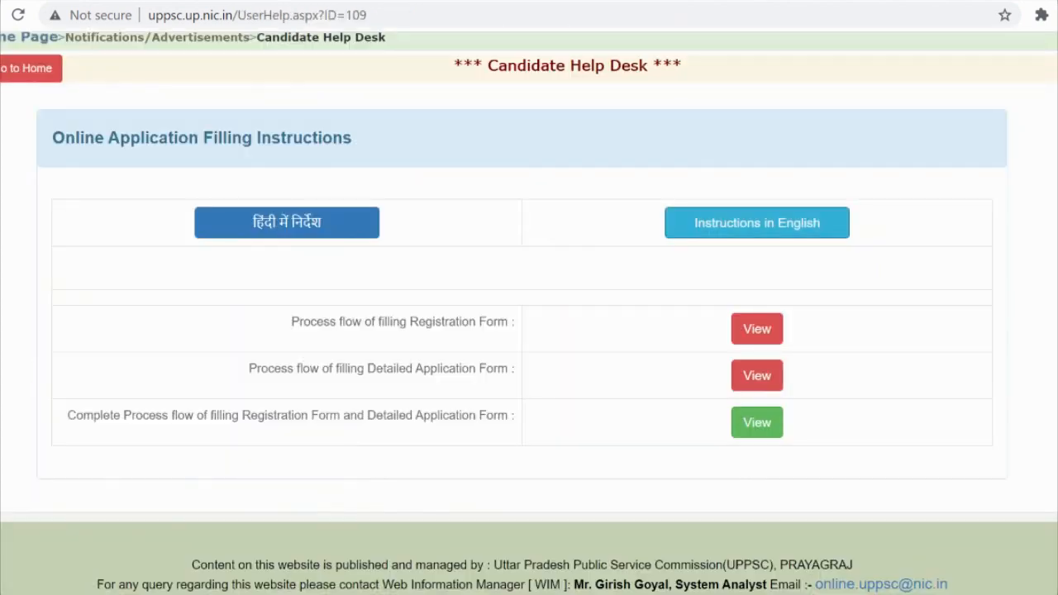
{"action": "scroll", "coordinate": [806, 363], "scroll_direction": "up", "scroll_amount": 3}
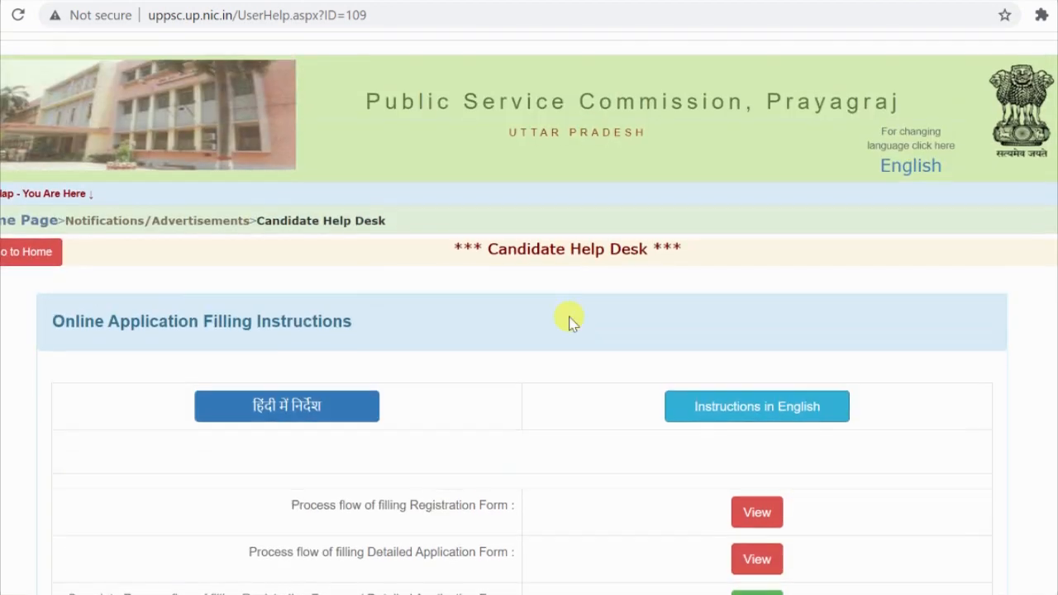
{"action": "left_click", "coordinate": [17, 264]}
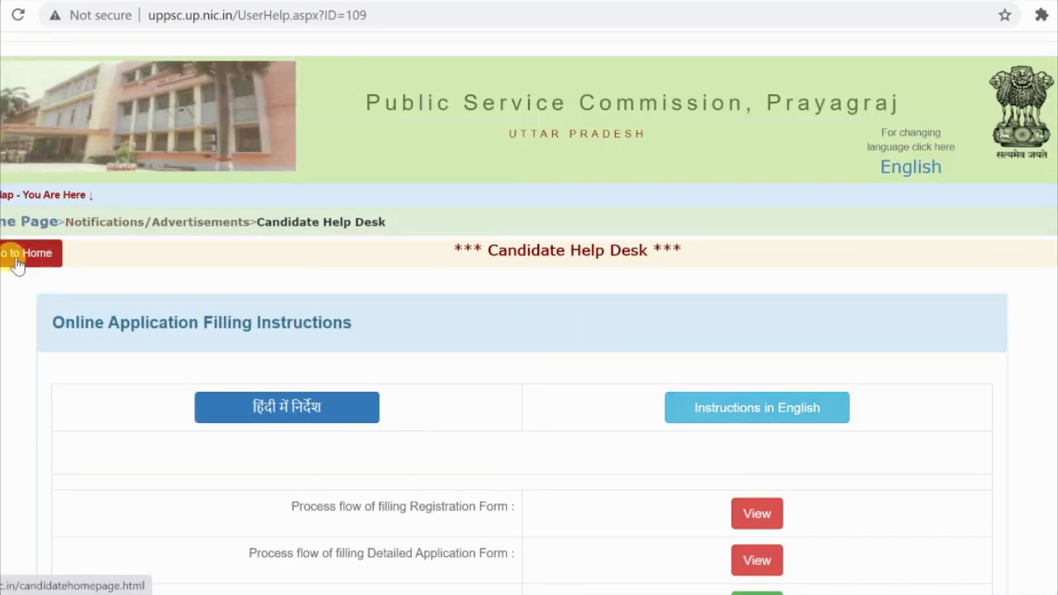
Step: Read the English advertisement PDF for A-1/E-1/2021, then return to the notifications list
{"action": "left_click", "coordinate": [45, 324]}
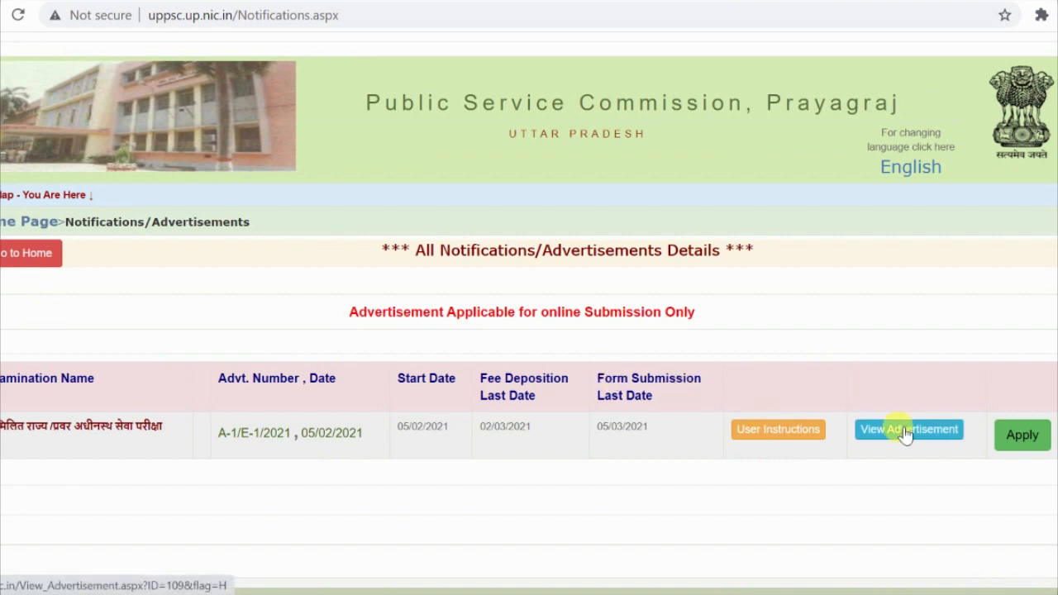
{"action": "left_click", "coordinate": [906, 433]}
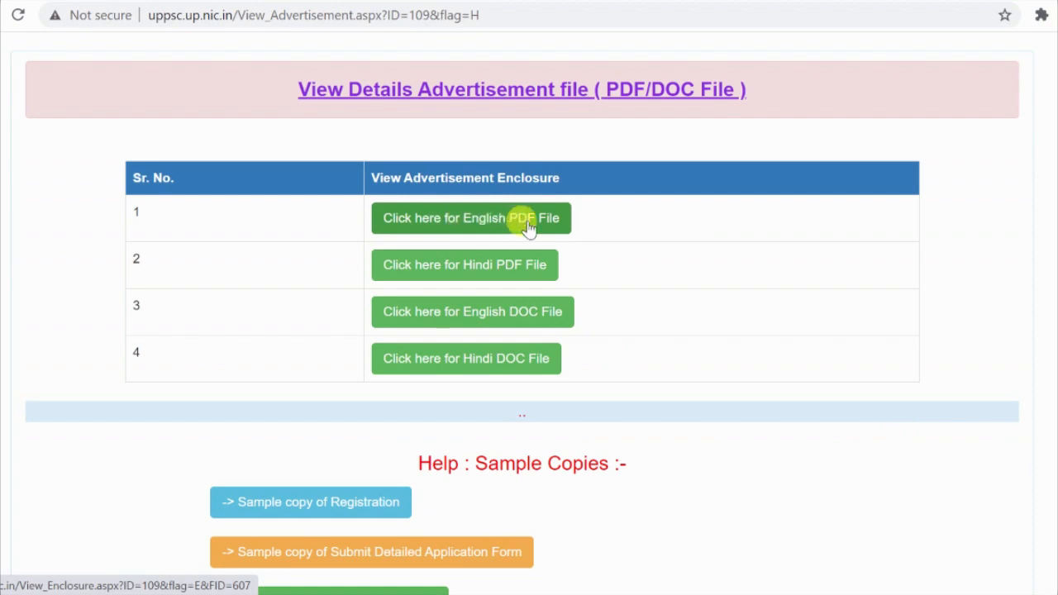
{"action": "left_click", "coordinate": [484, 220]}
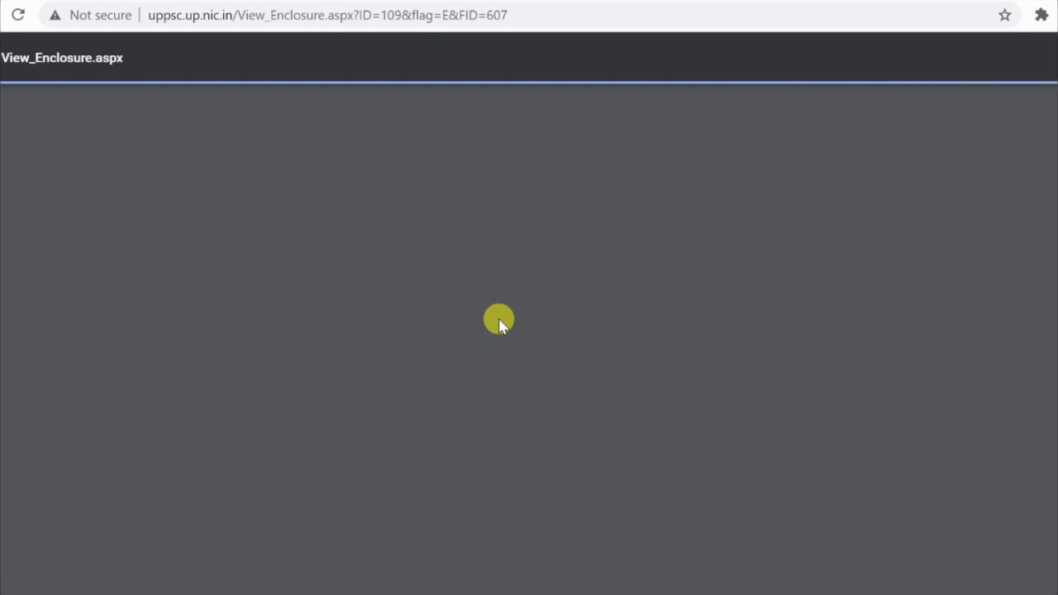
{"action": "scroll", "coordinate": [503, 329], "scroll_direction": "down", "scroll_amount": 2}
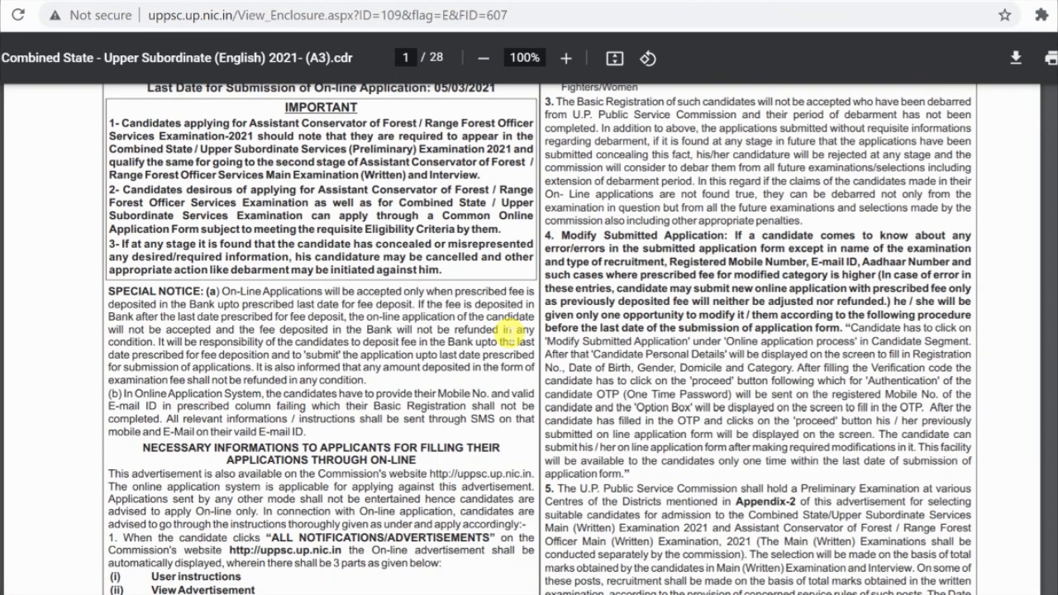
{"action": "scroll", "coordinate": [583, 285], "scroll_direction": "down", "scroll_amount": 2}
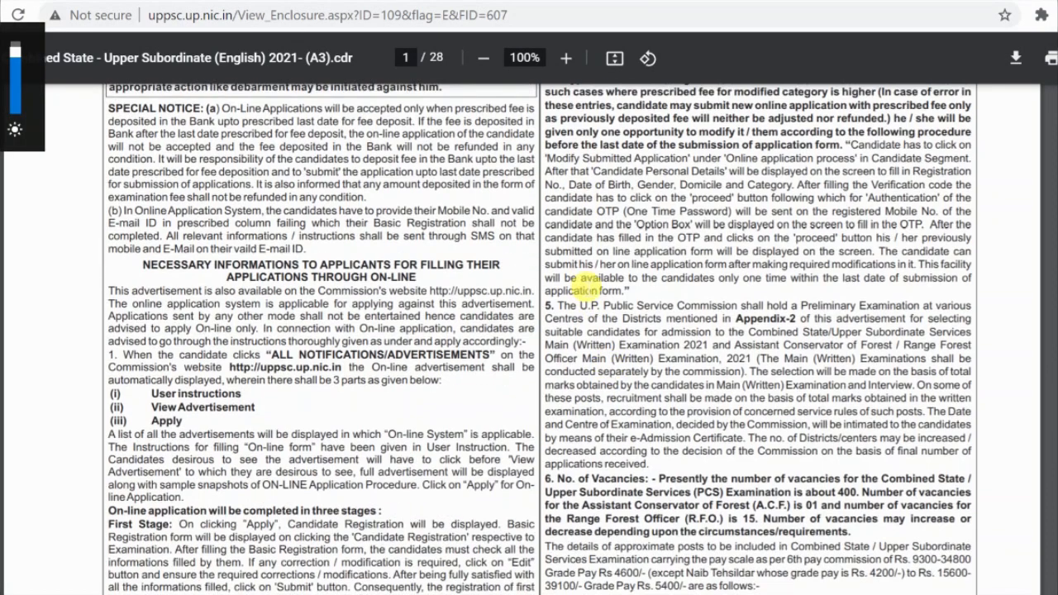
{"action": "scroll", "coordinate": [633, 396], "scroll_direction": "up", "scroll_amount": 3}
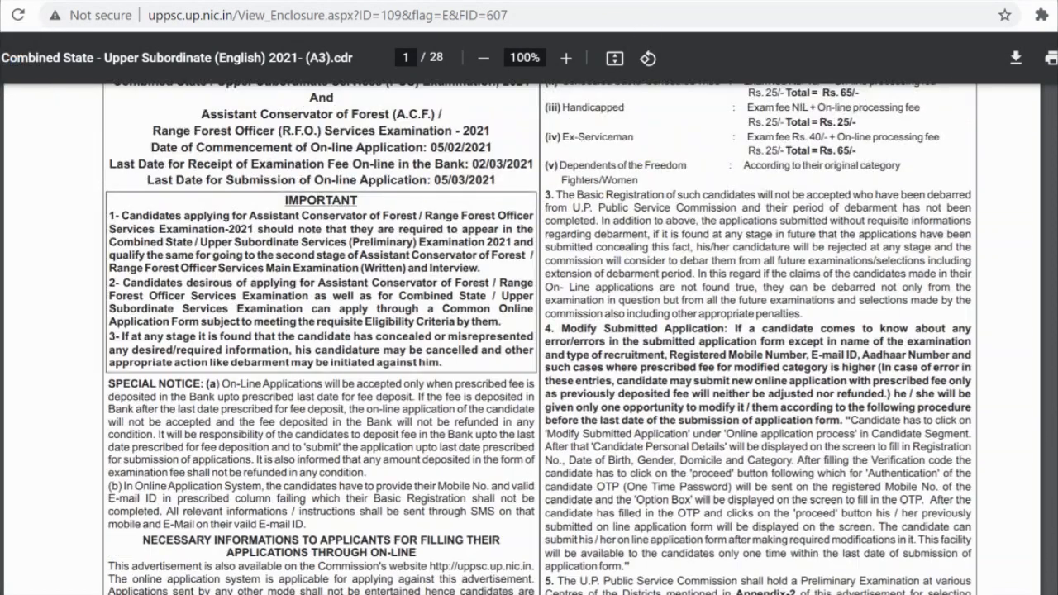
{"action": "key", "text": "ctrl+w"}
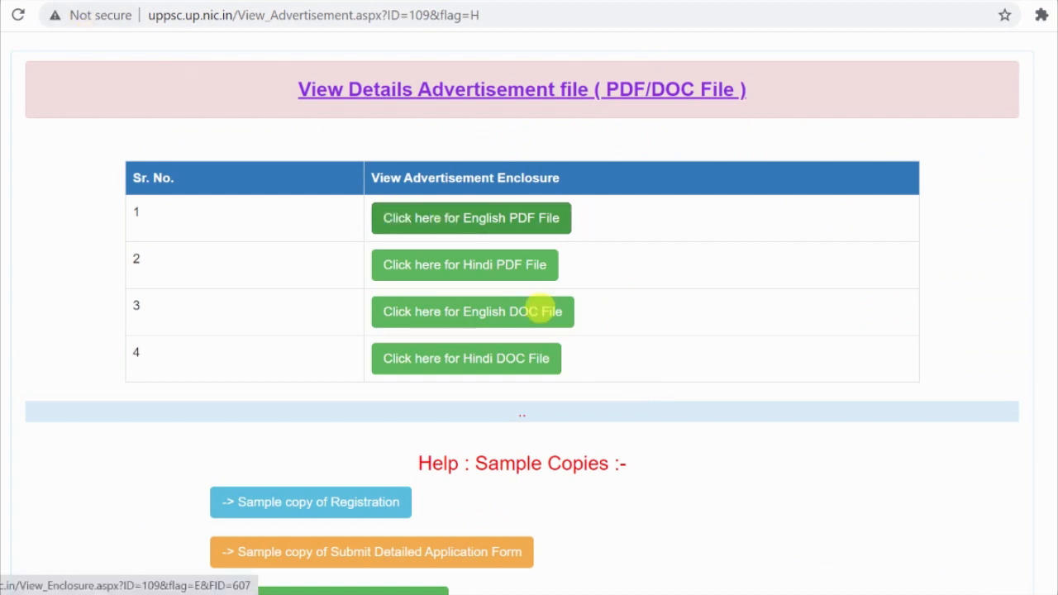
{"action": "scroll", "coordinate": [685, 425], "scroll_direction": "down", "scroll_amount": 1}
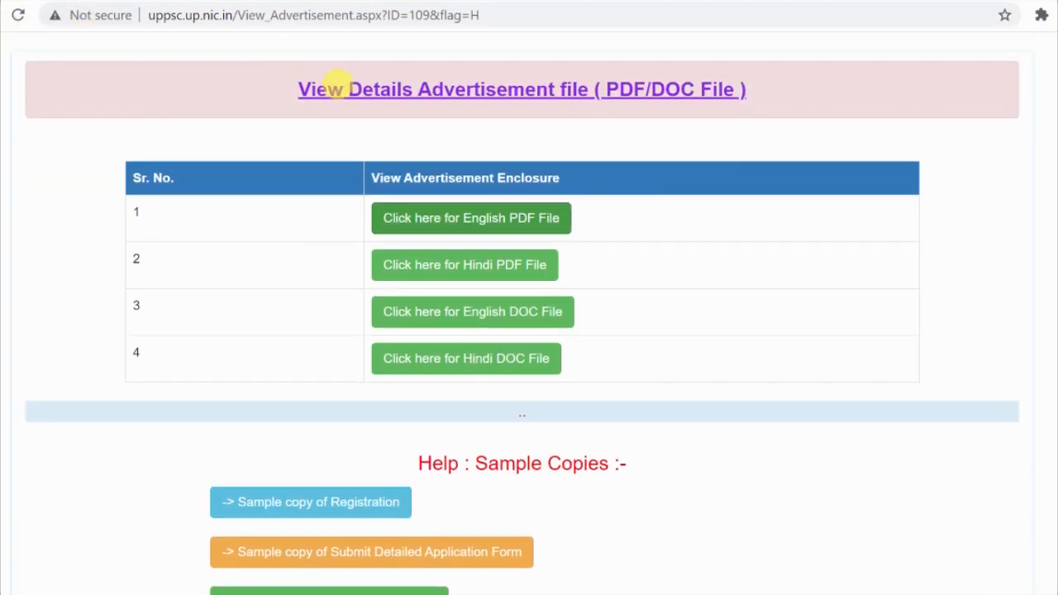
{"action": "key", "text": "ctrl+w"}
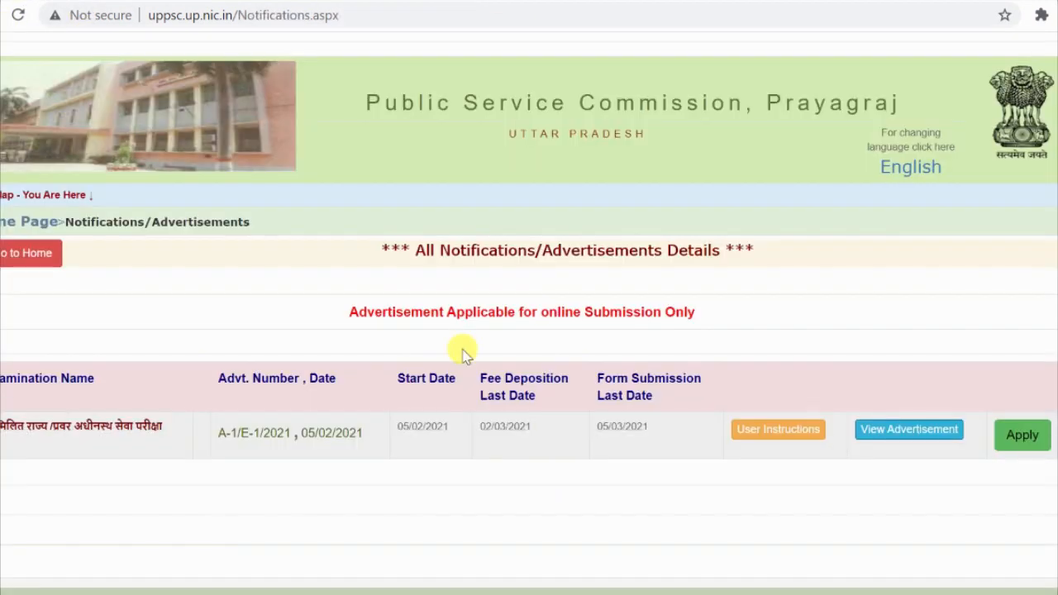
Step: Apply for A-1/E-1/2021 and scroll to the vacancy table: 416 posts, pay 9300-34800
{"action": "left_click", "coordinate": [1025, 436]}
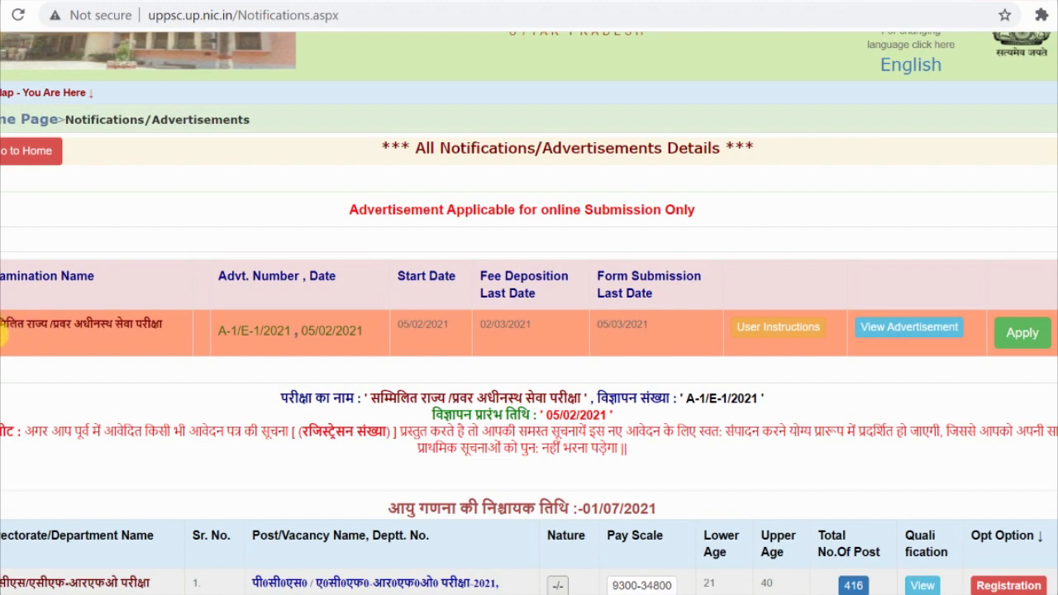
{"action": "scroll", "coordinate": [240, 337], "scroll_direction": "down", "scroll_amount": 1}
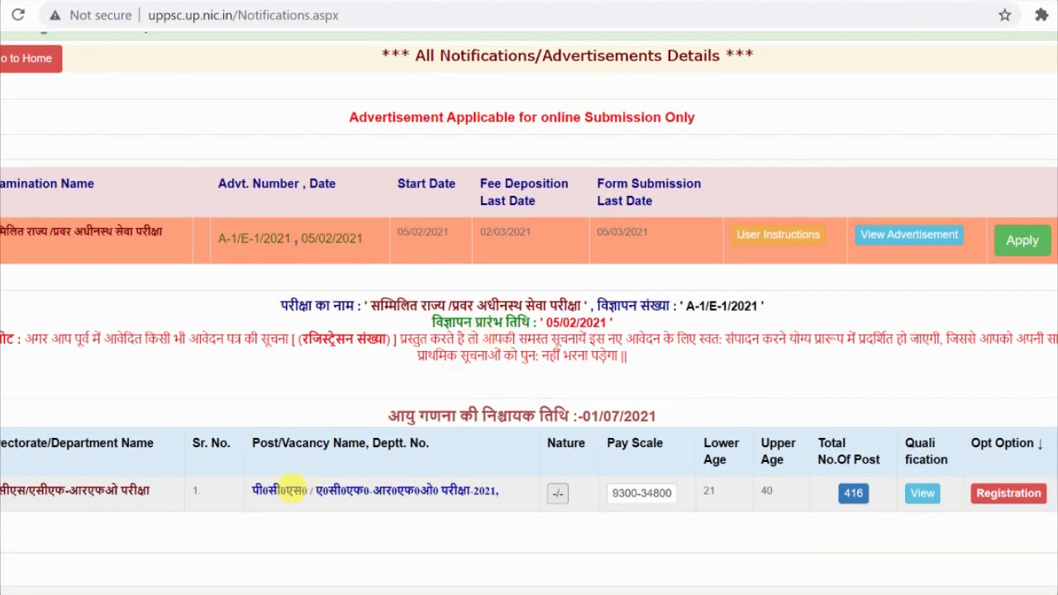
{"action": "scroll", "coordinate": [256, 490], "scroll_direction": "down", "scroll_amount": 1}
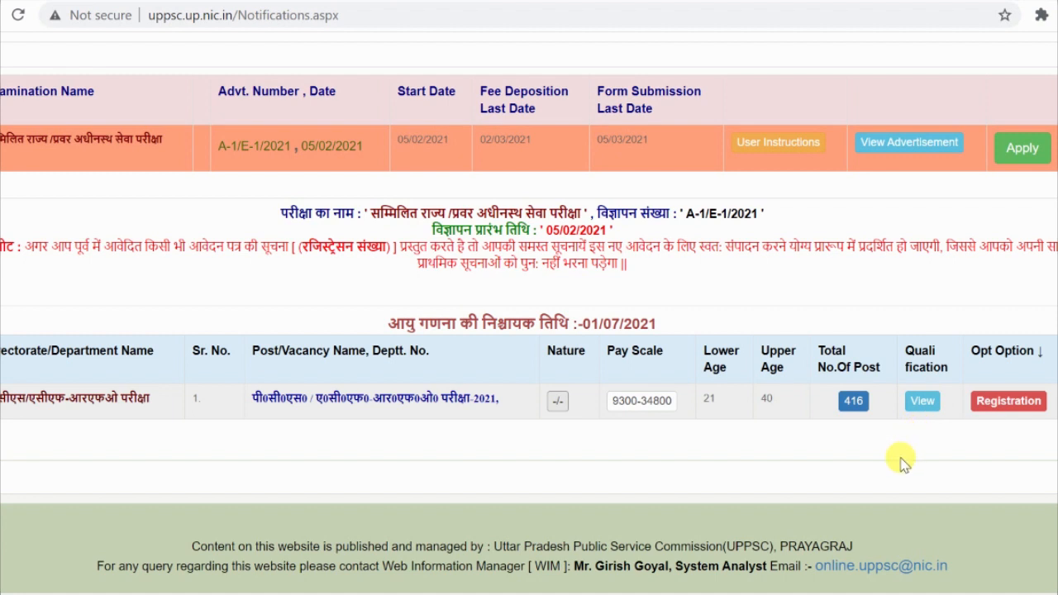
Step: View the post's qualification and fee details and highlight the qualification text
{"action": "left_click", "coordinate": [924, 401]}
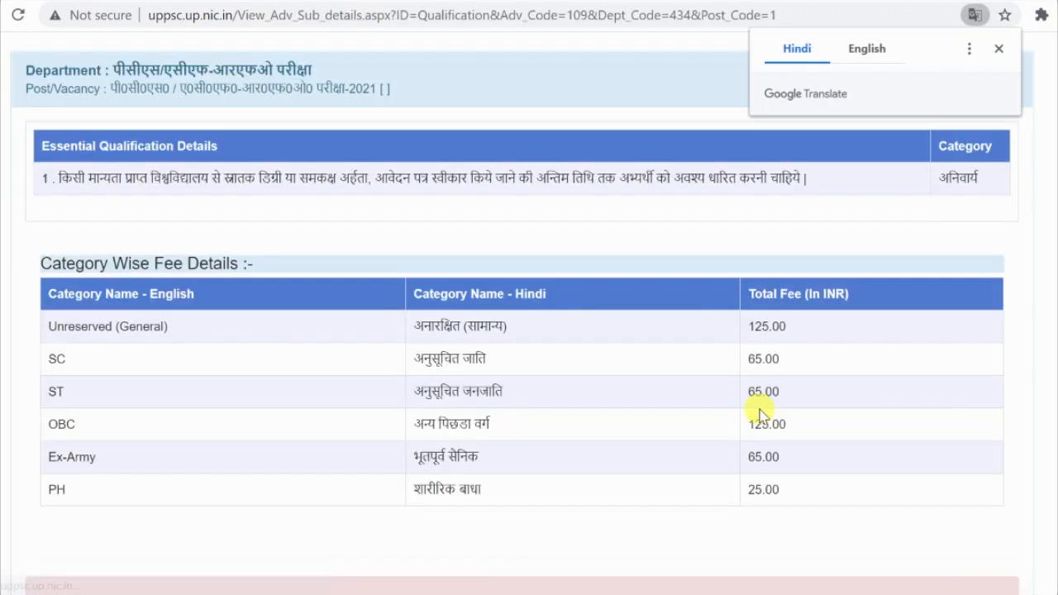
{"action": "left_click", "coordinate": [998, 51]}
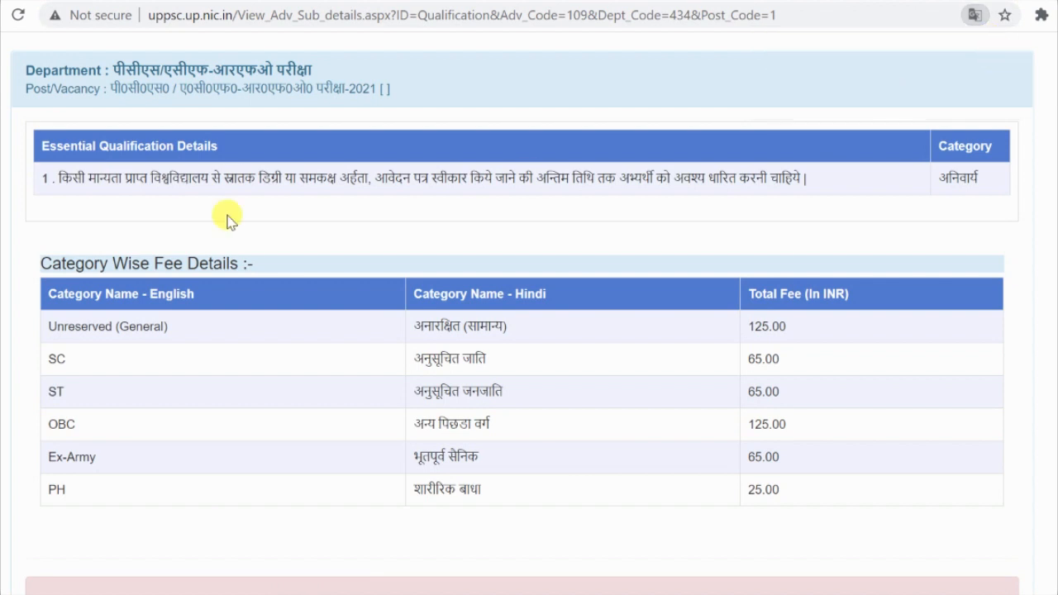
{"action": "left_click_drag", "start_coordinate": [53, 195], "coordinate": [789, 189]}
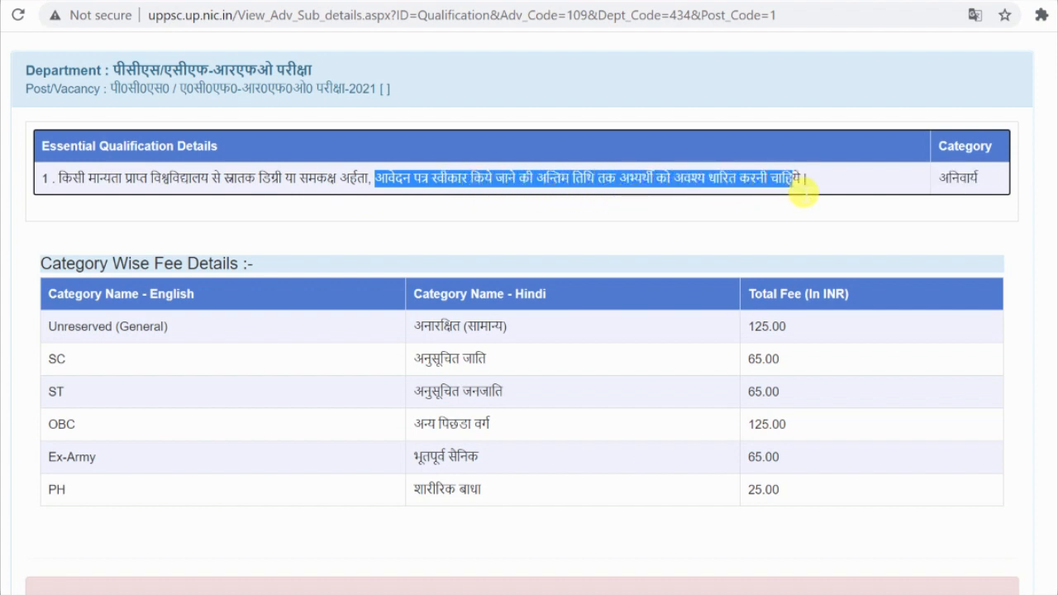
{"action": "left_click", "coordinate": [750, 176]}
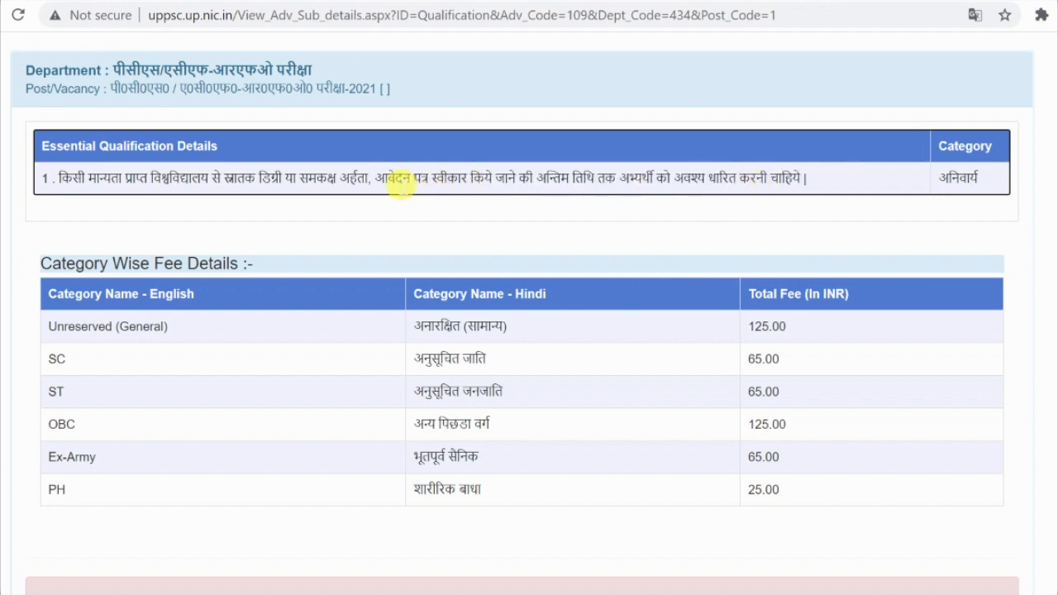
{"action": "left_click_drag", "start_coordinate": [381, 185], "coordinate": [809, 188]}
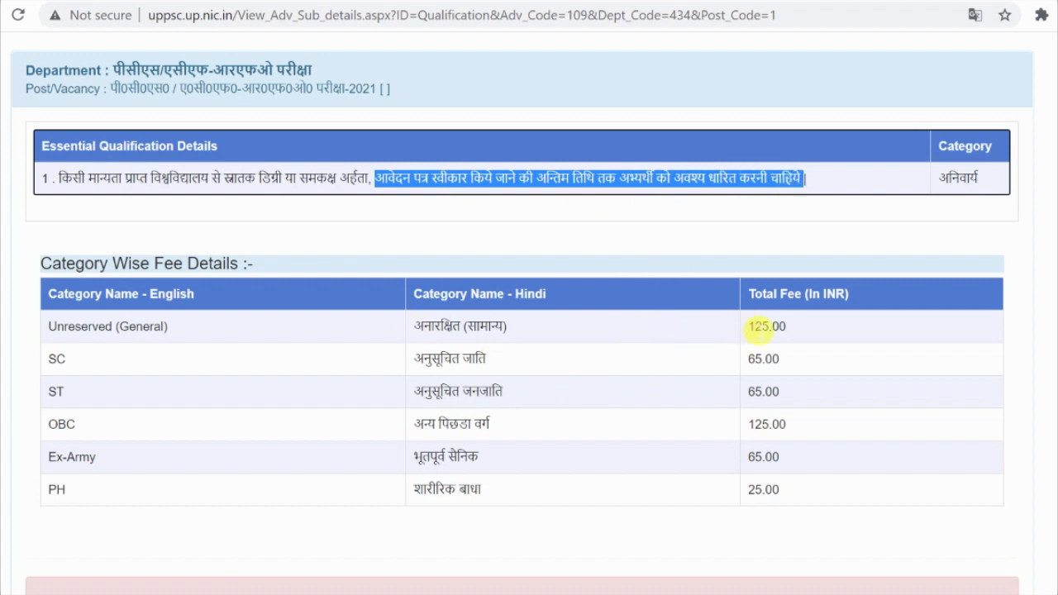
{"action": "scroll", "coordinate": [752, 411], "scroll_direction": "down", "scroll_amount": 2}
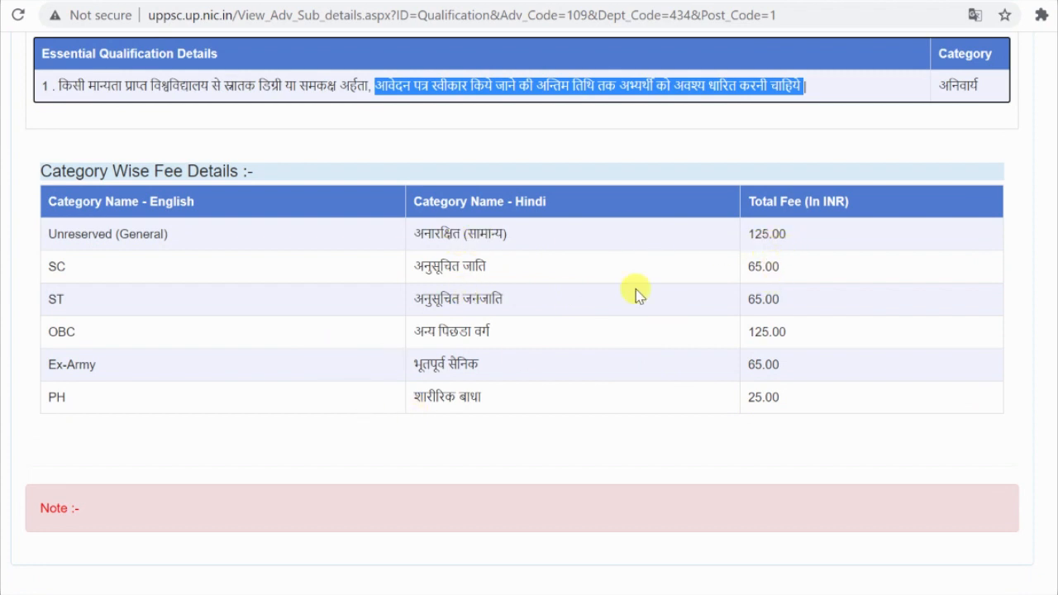
{"action": "scroll", "coordinate": [779, 403], "scroll_direction": "up", "scroll_amount": 2}
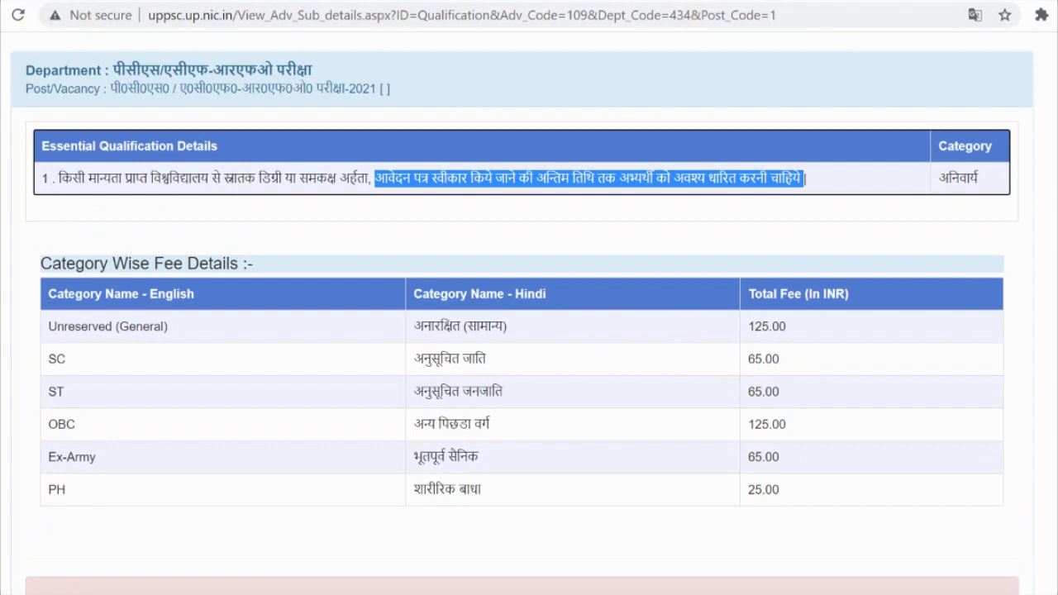
Step: Start registration from the notifications tab and answer No to having applied before
{"action": "left_click", "coordinate": [592, 1]}
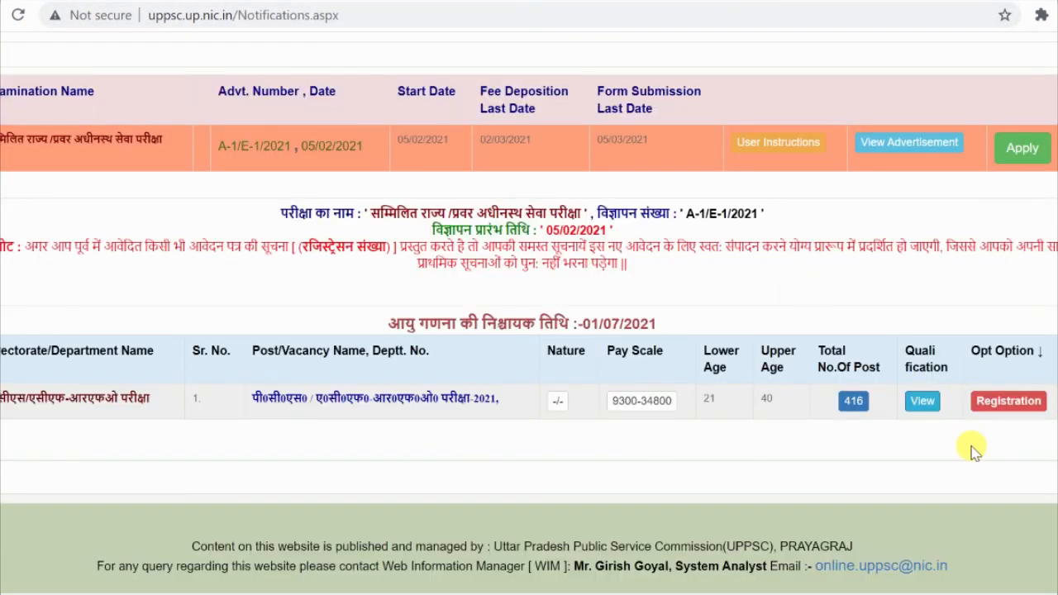
{"action": "left_click", "coordinate": [1009, 407]}
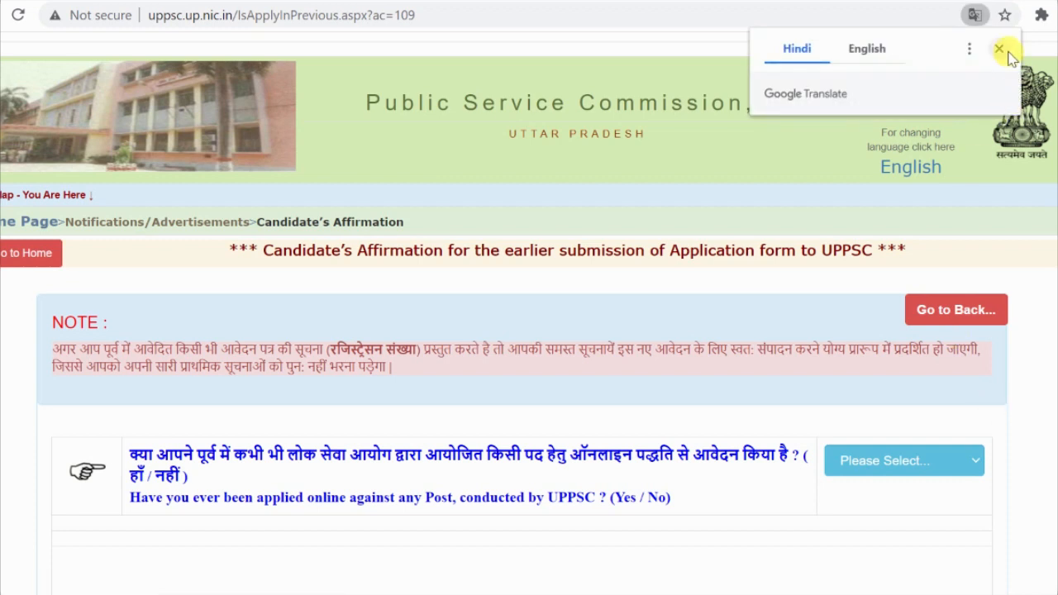
{"action": "left_click", "coordinate": [1000, 49]}
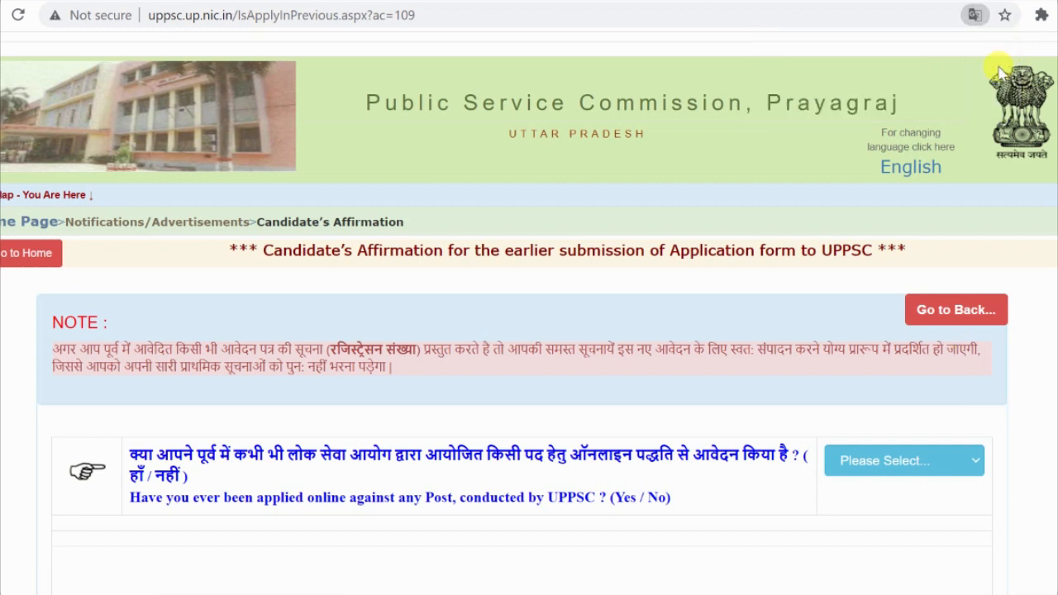
{"action": "scroll", "coordinate": [366, 286], "scroll_direction": "down", "scroll_amount": 1}
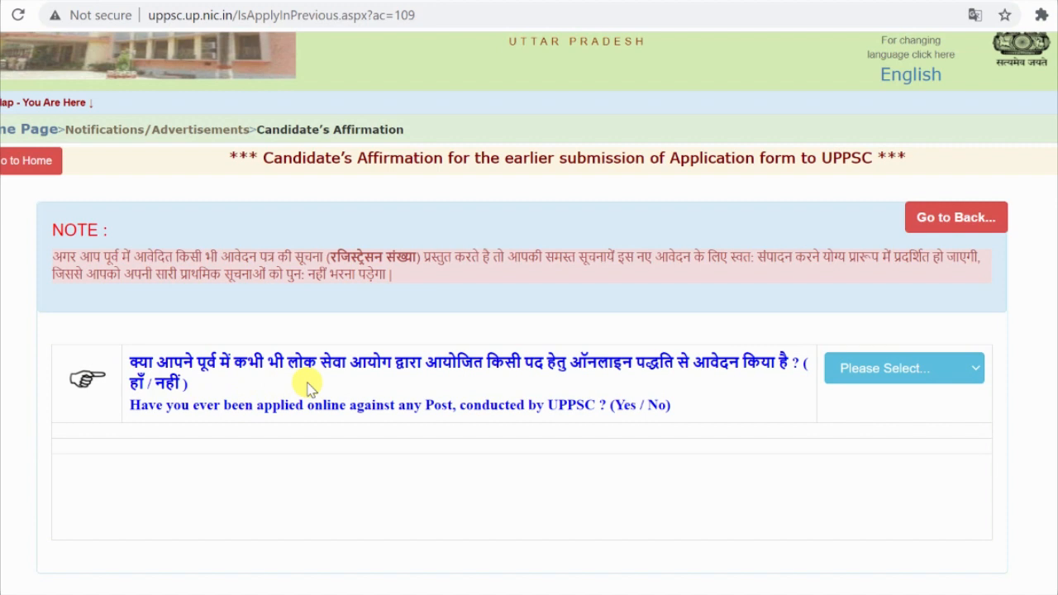
{"action": "left_click", "coordinate": [912, 376]}
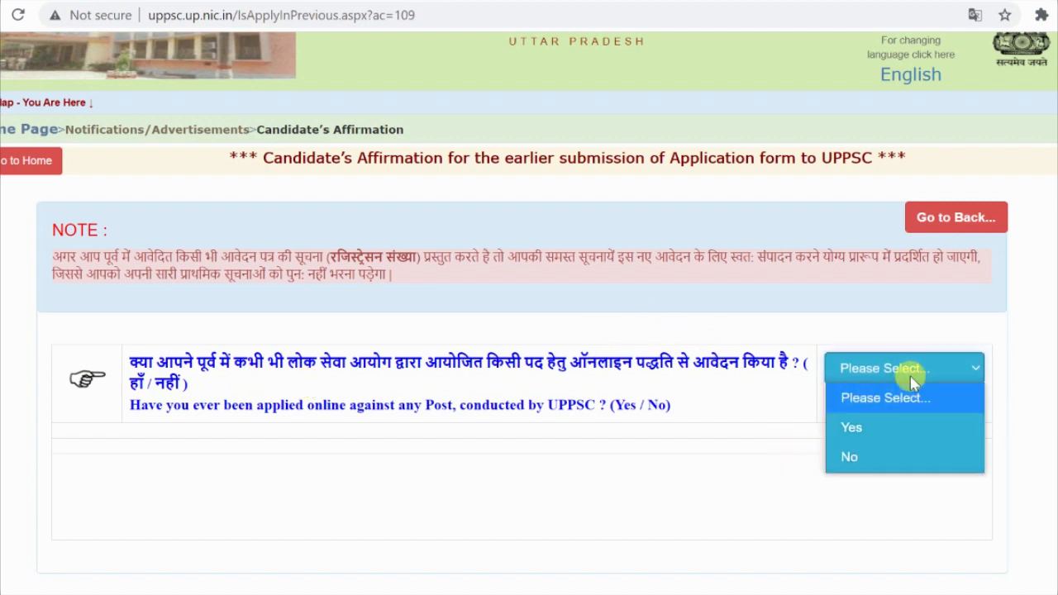
{"action": "left_click", "coordinate": [918, 465]}
{"action": "scroll", "coordinate": [940, 449], "scroll_direction": "down", "scroll_amount": 3}
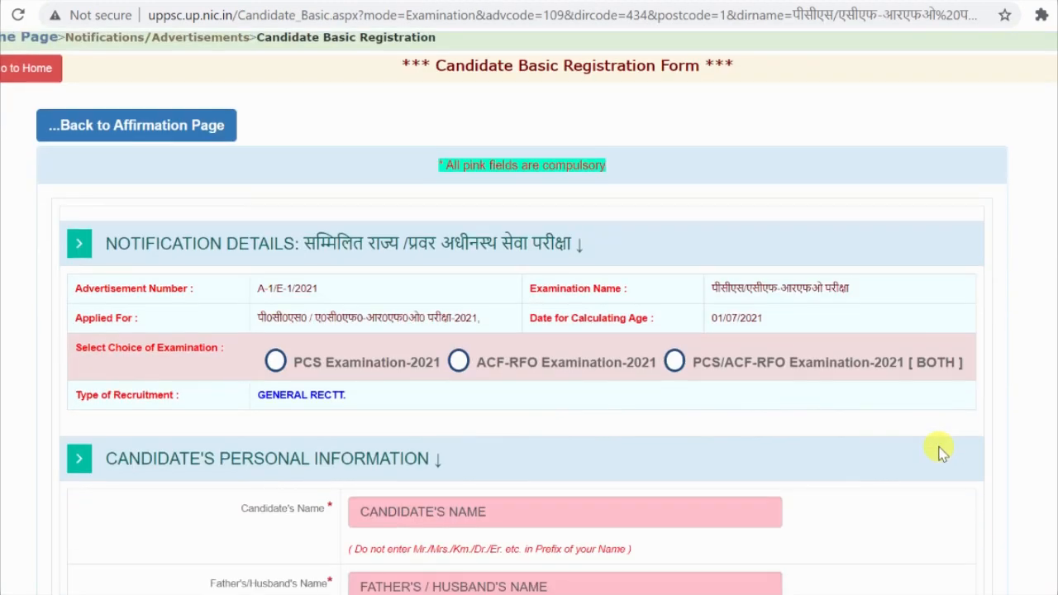
Step: Try the exam choices, then settle on PCS Examination-2021 only
{"action": "left_click", "coordinate": [276, 270]}
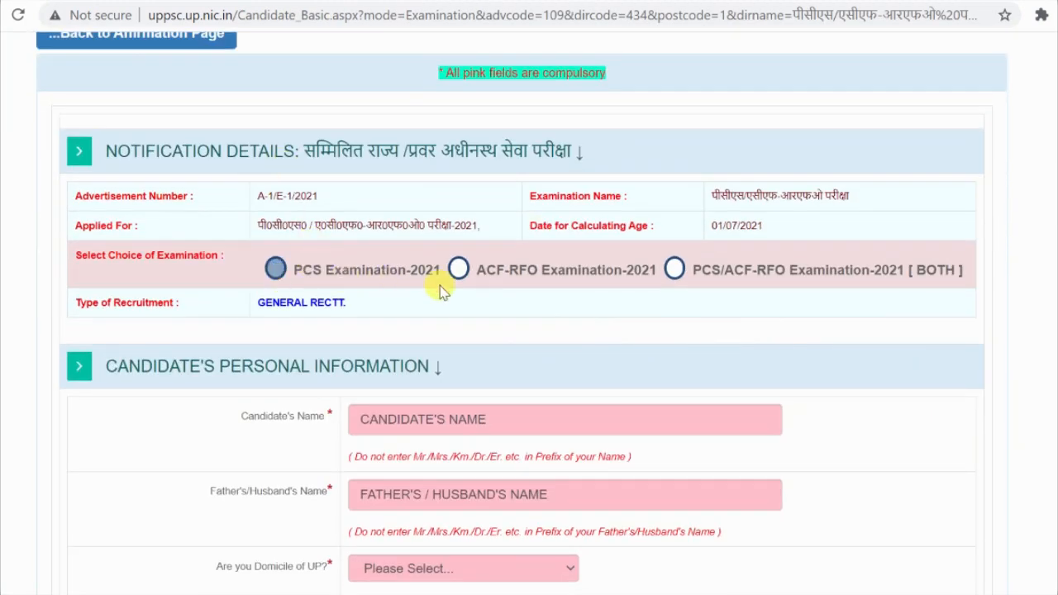
{"action": "left_click", "coordinate": [468, 269]}
{"action": "left_click", "coordinate": [675, 269]}
{"action": "left_click", "coordinate": [276, 271]}
{"action": "left_click", "coordinate": [494, 278]}
{"action": "left_click", "coordinate": [709, 273]}
{"action": "left_click", "coordinate": [821, 273]}
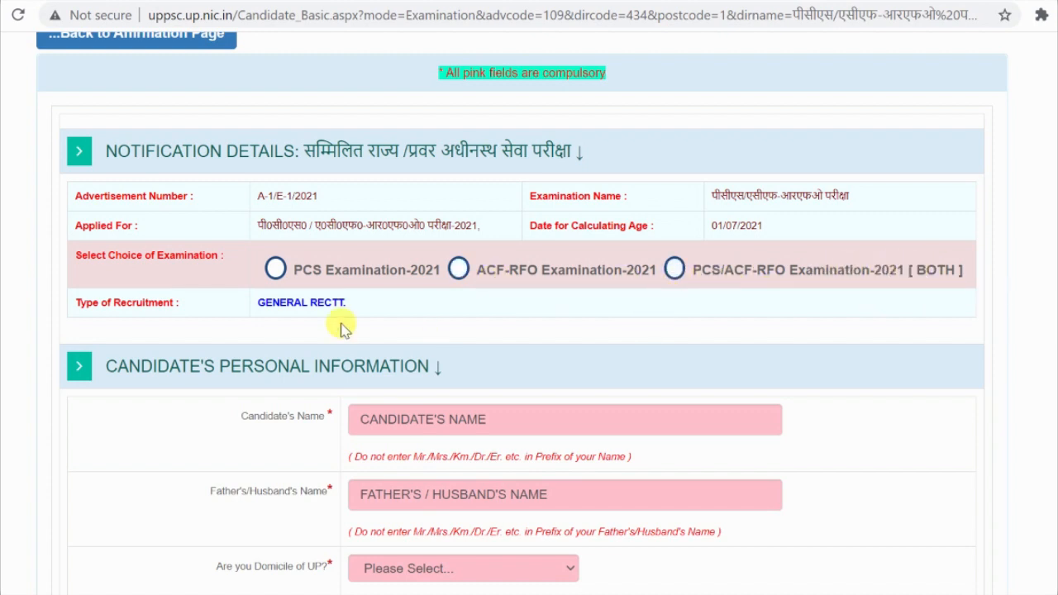
{"action": "left_click", "coordinate": [674, 271]}
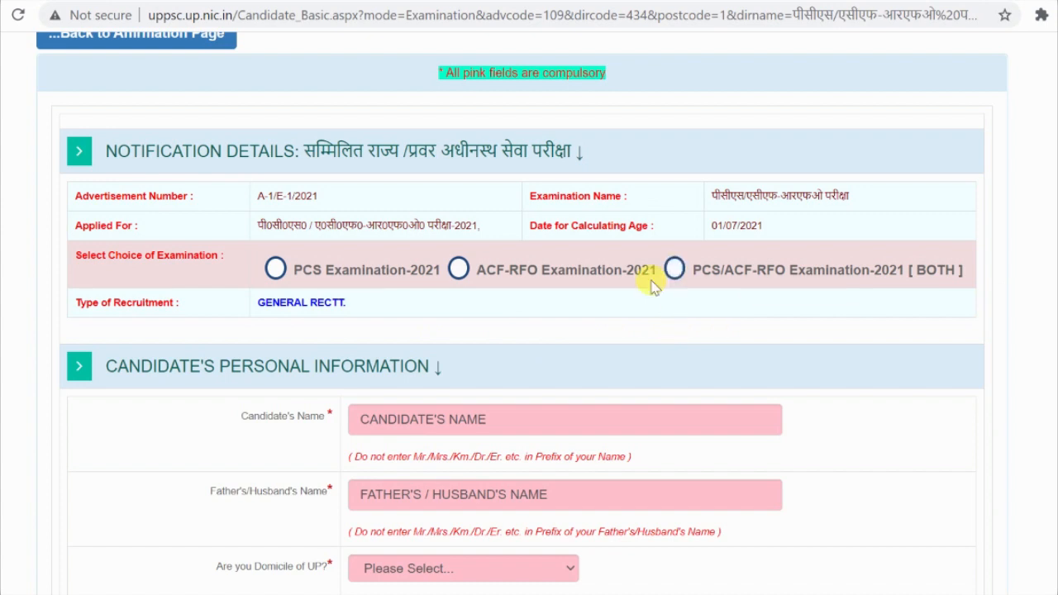
{"action": "left_click", "coordinate": [674, 273]}
{"action": "left_click", "coordinate": [276, 269]}
{"action": "scroll", "coordinate": [472, 324], "scroll_direction": "down", "scroll_amount": 1}
{"action": "scroll", "coordinate": [472, 323], "scroll_direction": "down", "scroll_amount": 2}
Step: Fill in the candidate's and father's/husband's names and set UP domicile to Yes
{"action": "left_click", "coordinate": [410, 242]}
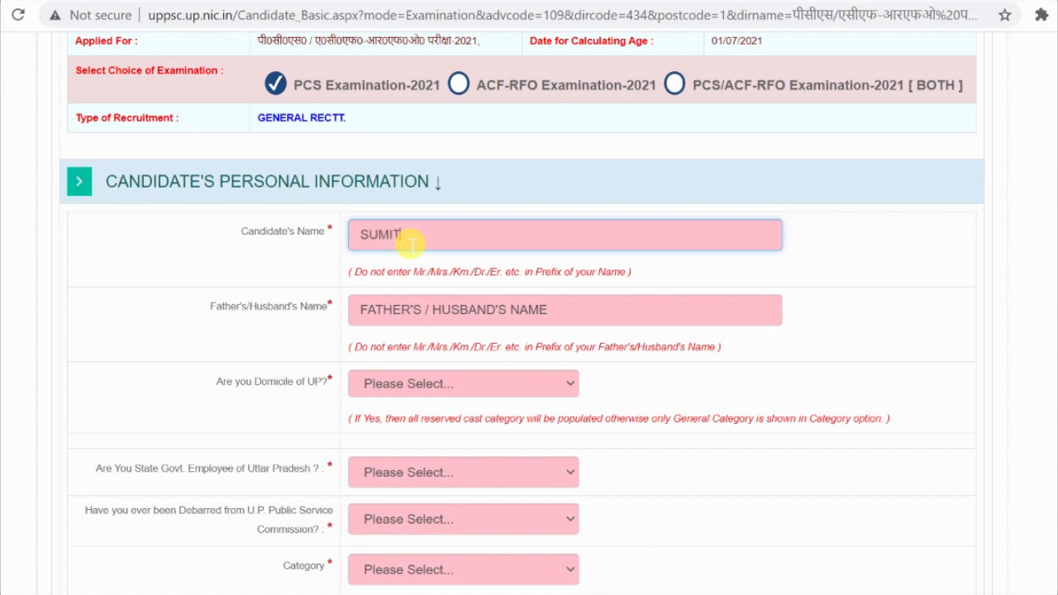
{"action": "left_click", "coordinate": [408, 315]}
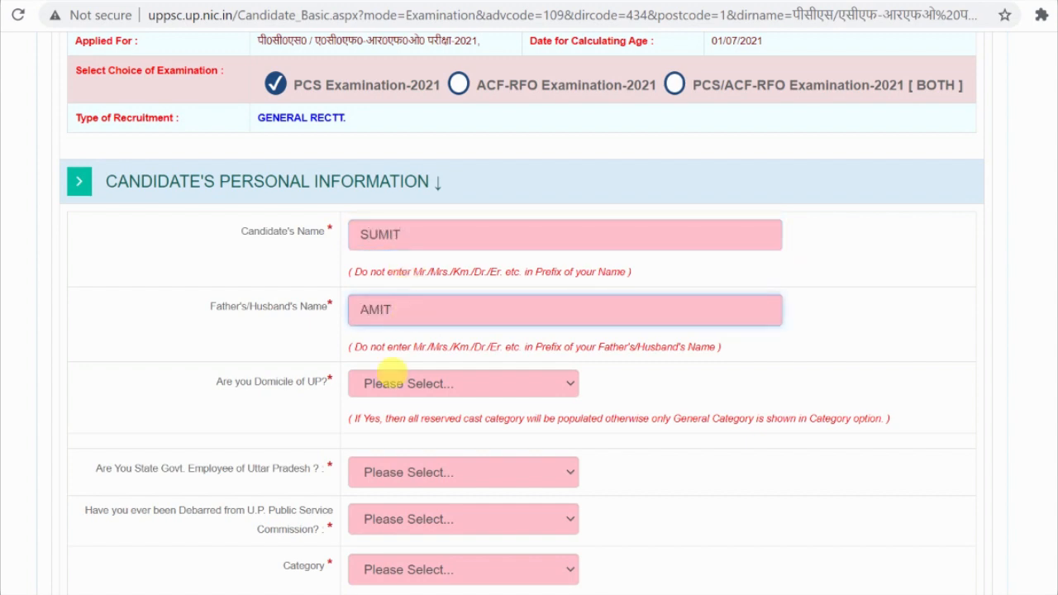
{"action": "left_click", "coordinate": [442, 386]}
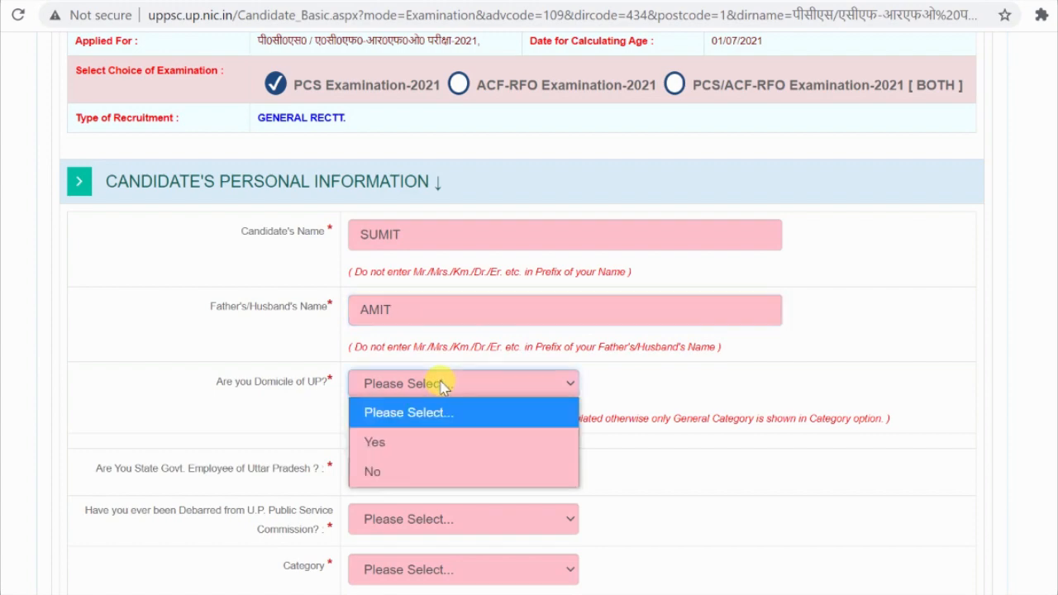
{"action": "left_click", "coordinate": [426, 444]}
{"action": "scroll", "coordinate": [562, 419], "scroll_direction": "down", "scroll_amount": 2}
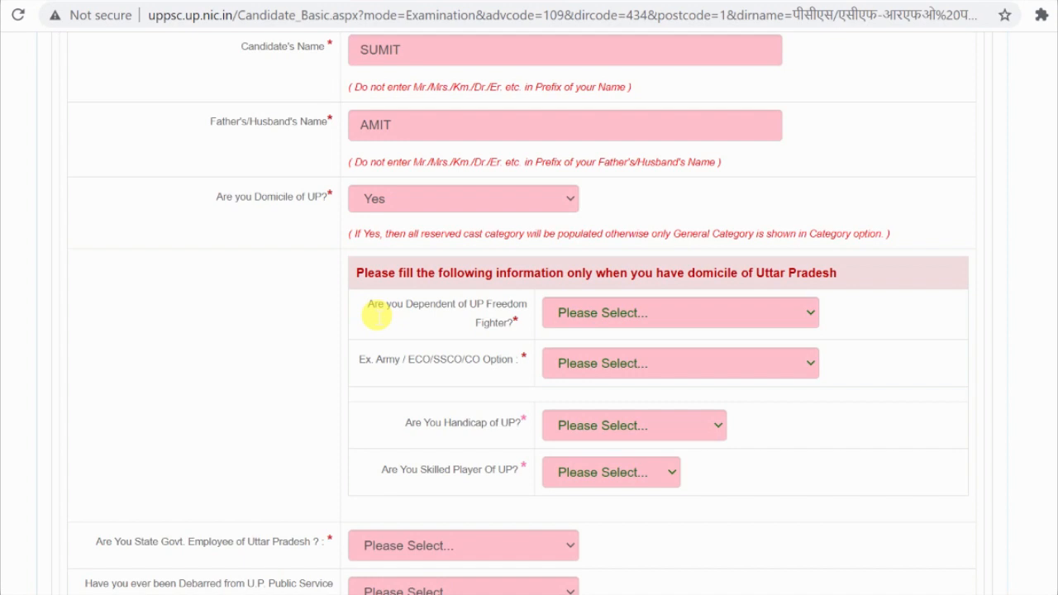
Step: Highlight the Freedom Fighter, Ex. Army, Handicap and Skilled Player question texts
{"action": "left_click_drag", "start_coordinate": [376, 315], "coordinate": [527, 318]}
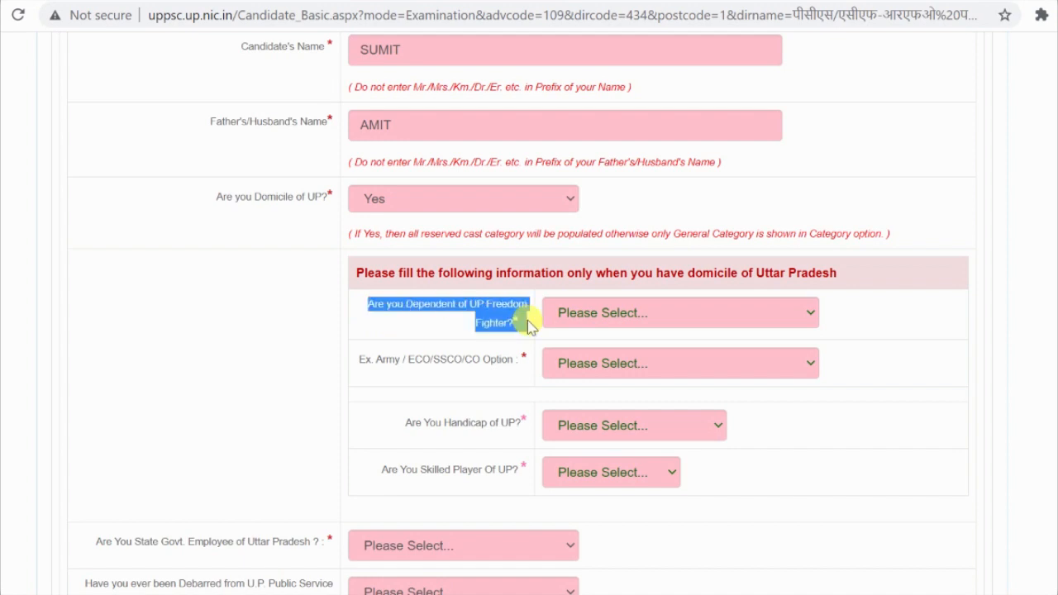
{"action": "left_click", "coordinate": [358, 364]}
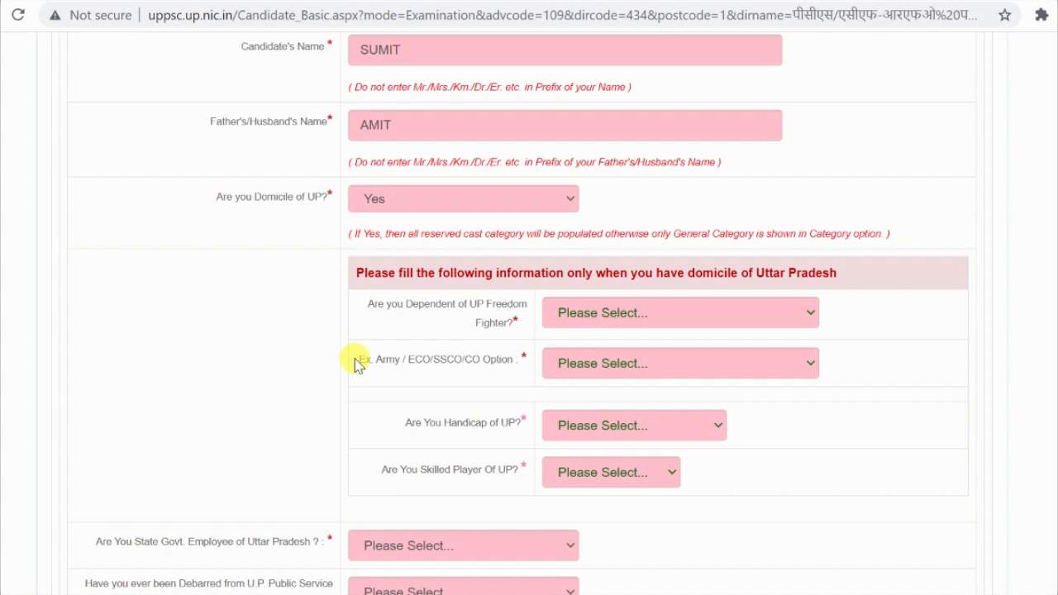
{"action": "left_click_drag", "start_coordinate": [366, 303], "coordinate": [545, 334]}
{"action": "left_click_drag", "start_coordinate": [372, 361], "coordinate": [518, 368]}
{"action": "left_click_drag", "start_coordinate": [416, 423], "coordinate": [533, 421]}
{"action": "left_click_drag", "start_coordinate": [420, 470], "coordinate": [526, 471]}
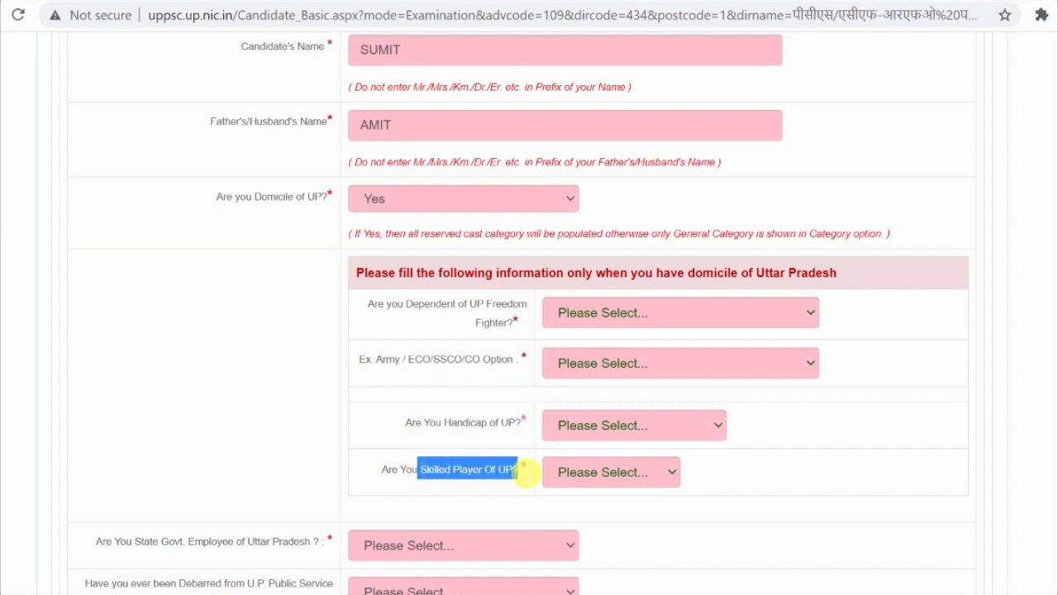
{"action": "left_click", "coordinate": [526, 351]}
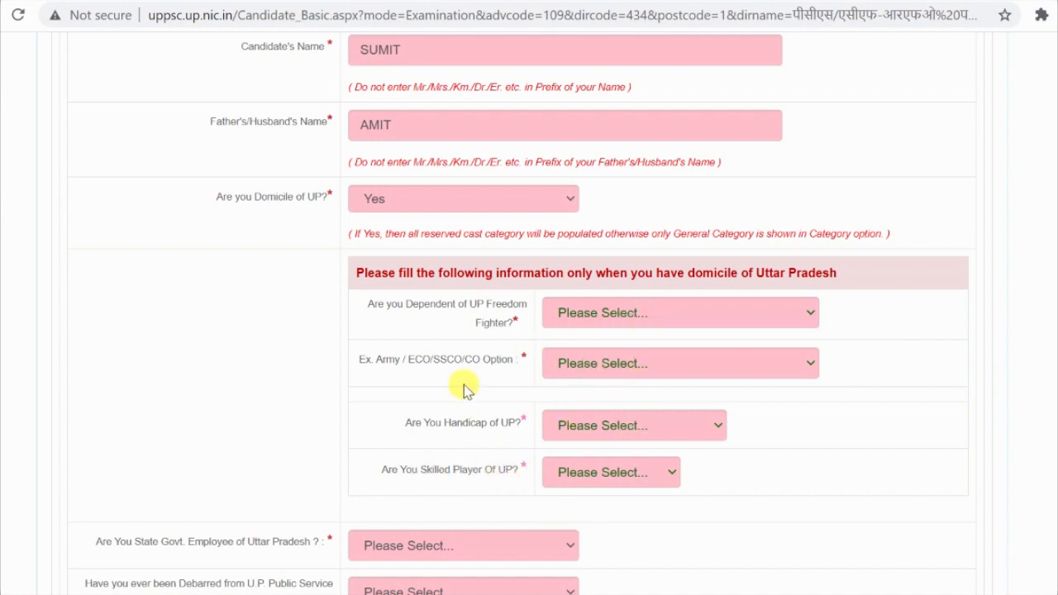
{"action": "scroll", "coordinate": [467, 387], "scroll_direction": "down", "scroll_amount": 1}
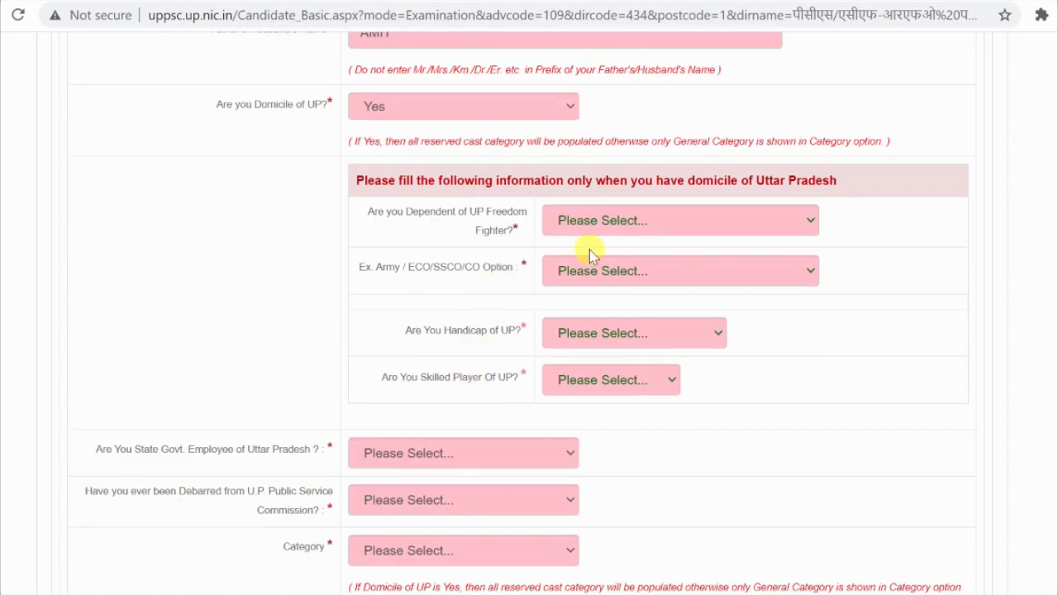
Step: Answer No to Freedom Fighter, Ex. Army/ECO/SSCO/CO, Handicap and Skilled Player
{"action": "left_click", "coordinate": [635, 224]}
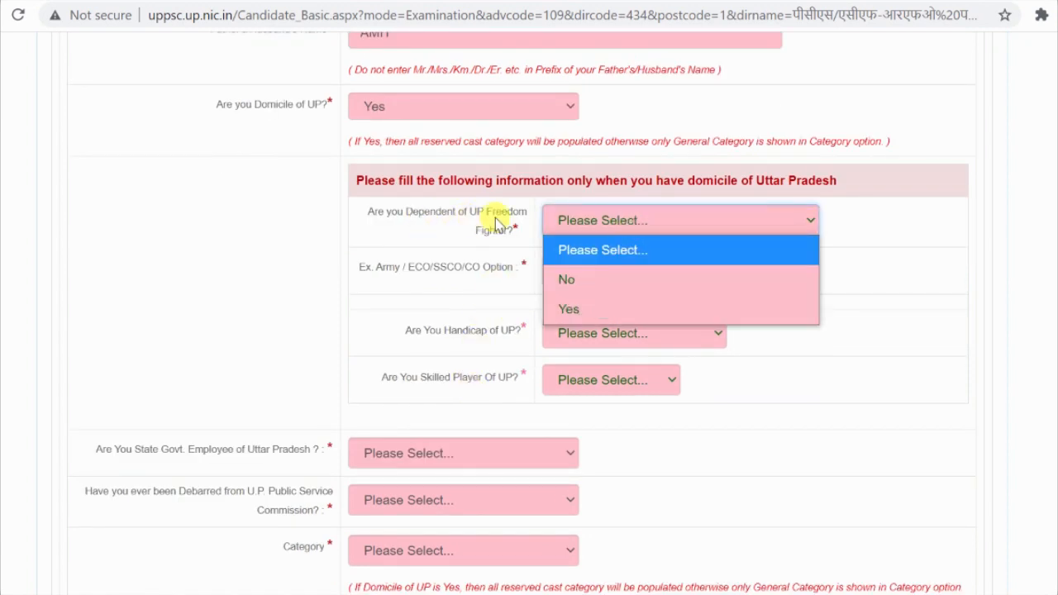
{"action": "left_click", "coordinate": [603, 289]}
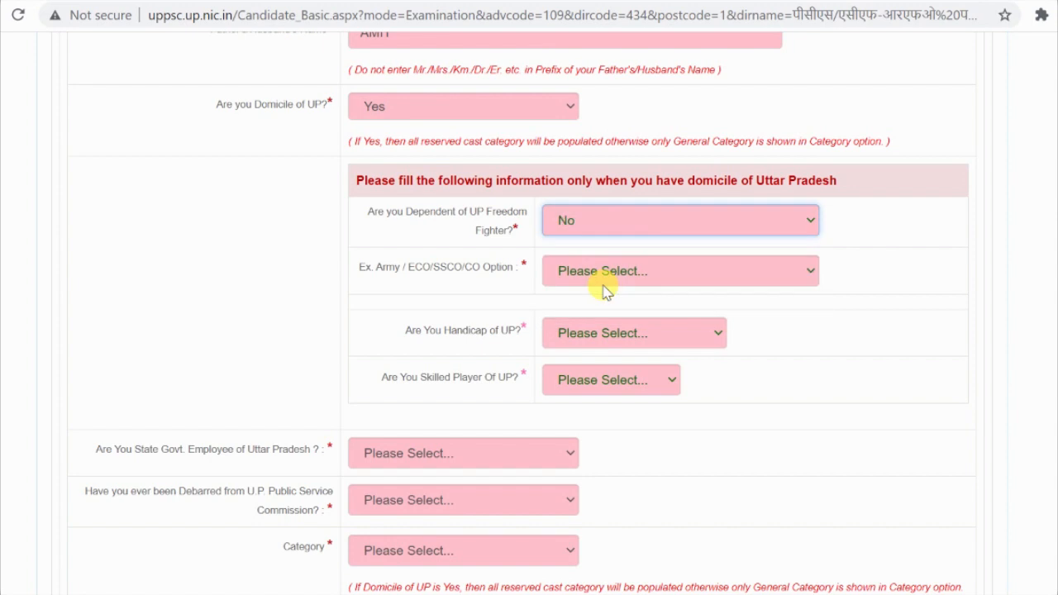
{"action": "left_click", "coordinate": [608, 274]}
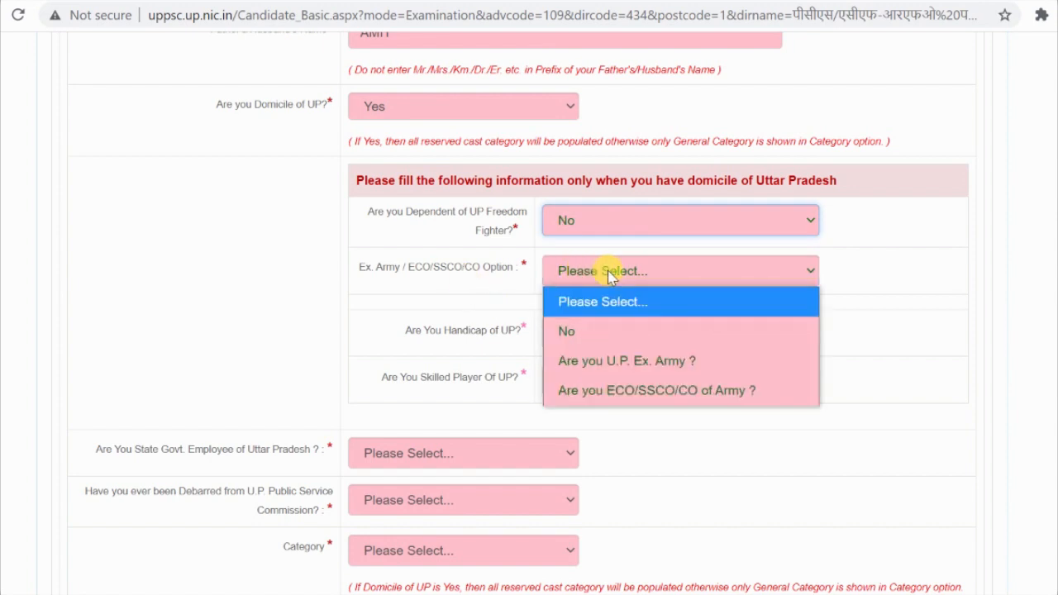
{"action": "left_click", "coordinate": [581, 333]}
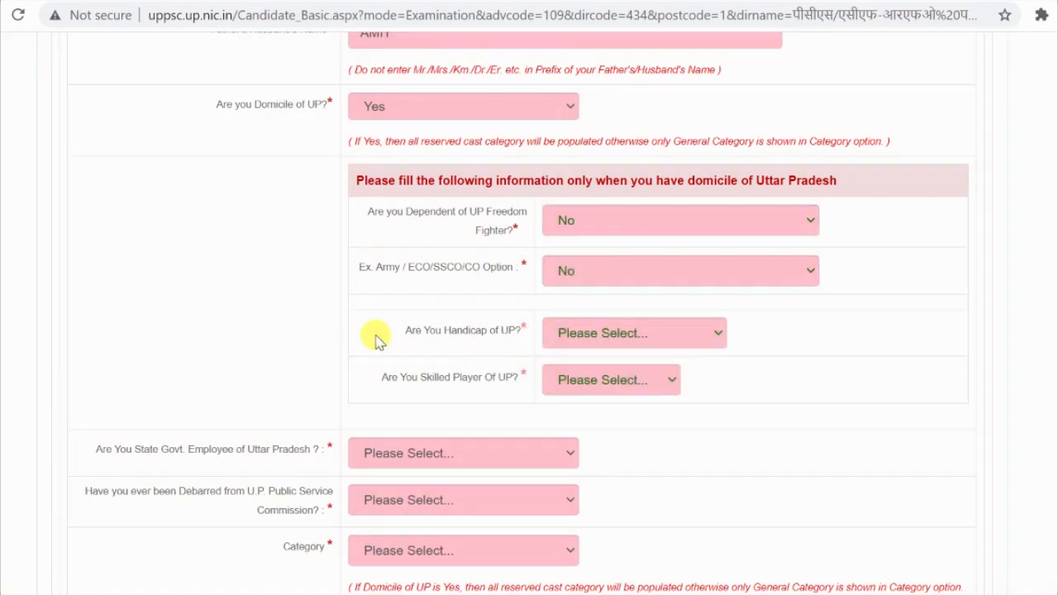
{"action": "left_click", "coordinate": [587, 339]}
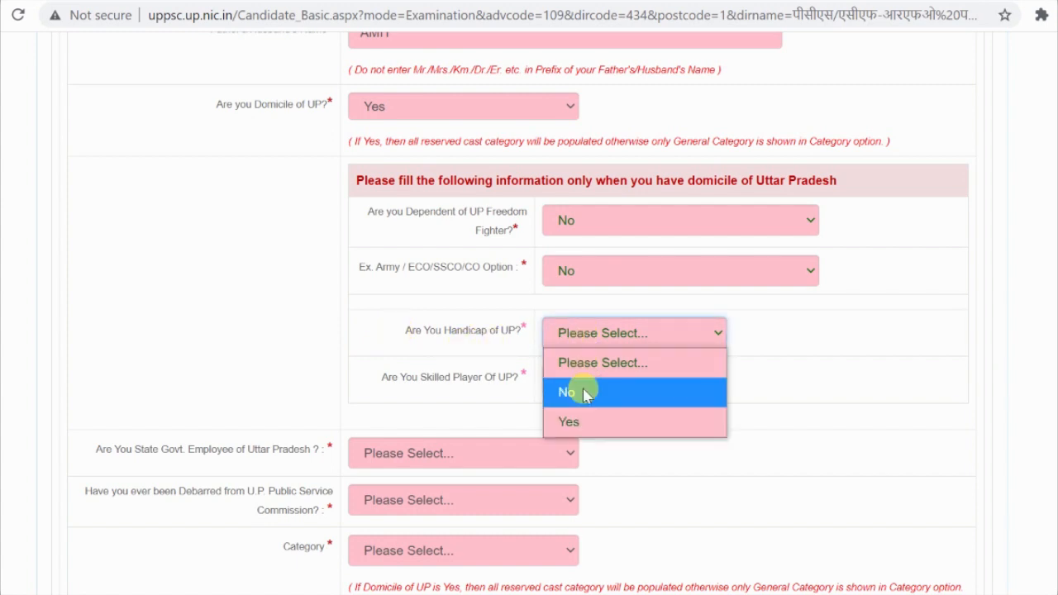
{"action": "left_click", "coordinate": [581, 389]}
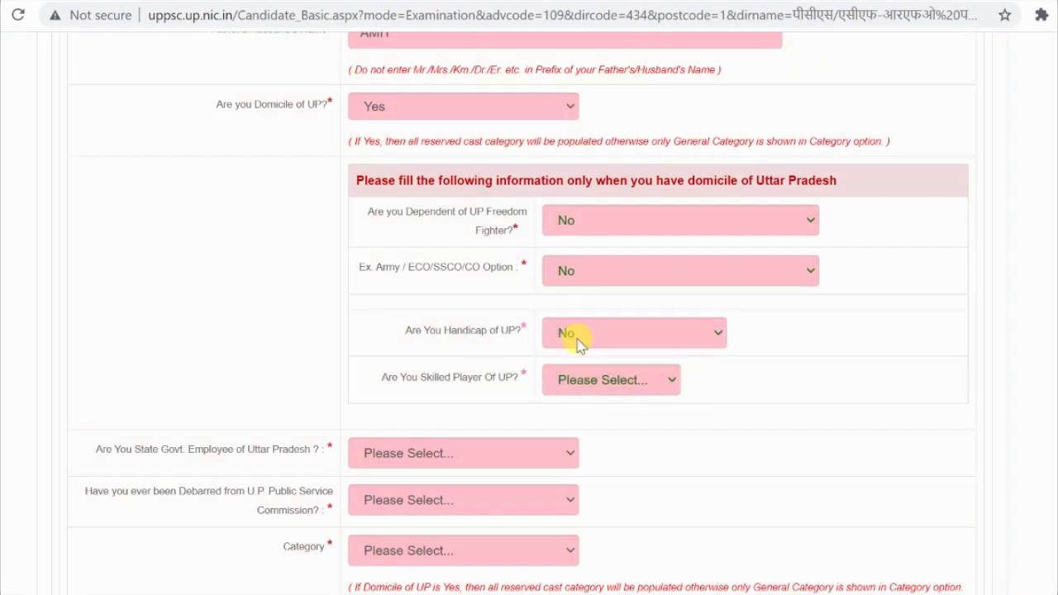
{"action": "left_click", "coordinate": [621, 391]}
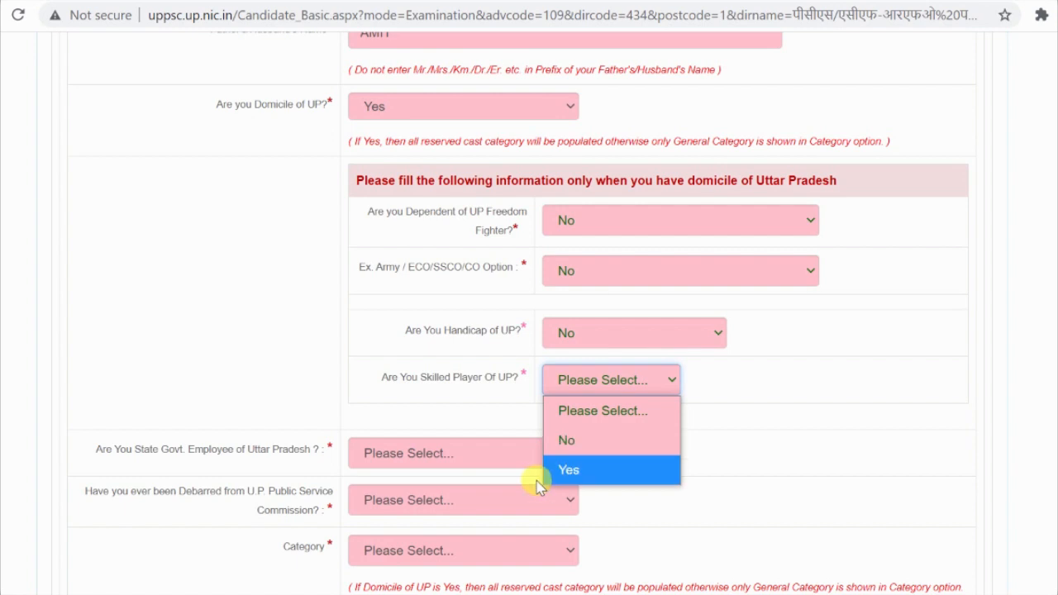
{"action": "left_click", "coordinate": [601, 454]}
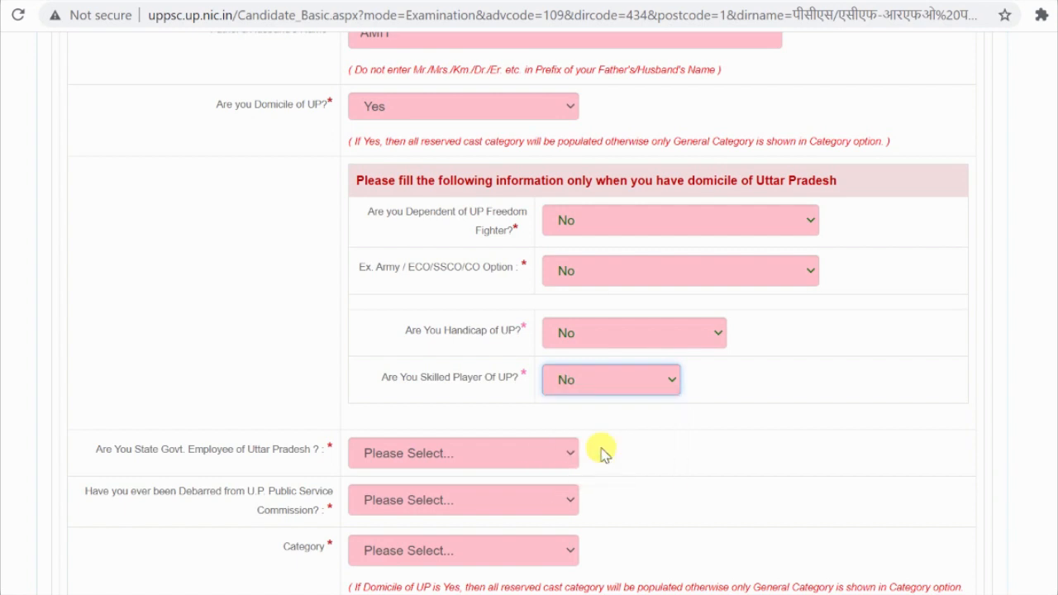
{"action": "scroll", "coordinate": [603, 449], "scroll_direction": "down", "scroll_amount": 1}
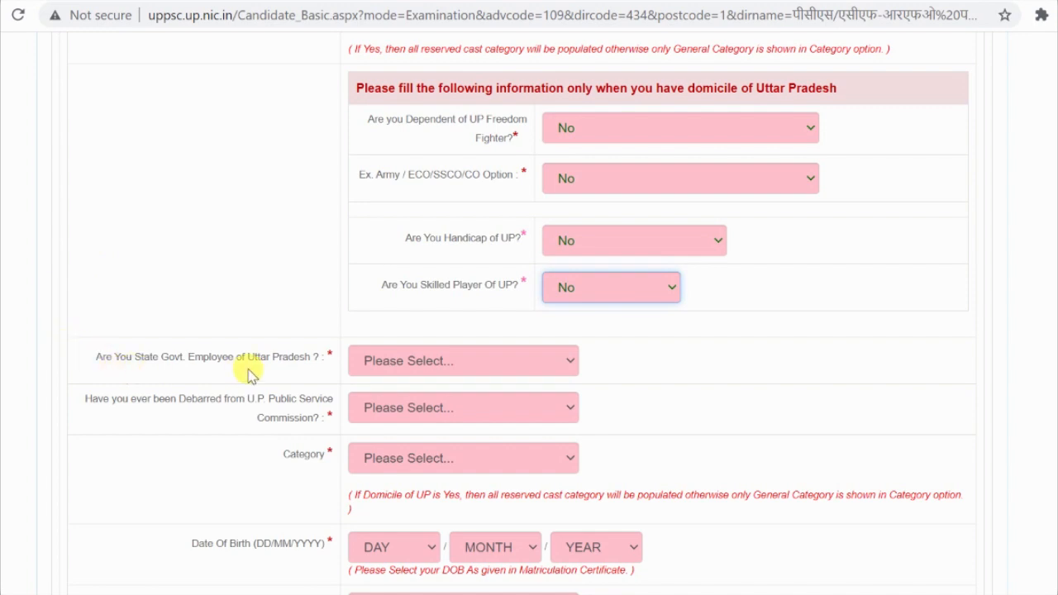
{"action": "scroll", "coordinate": [357, 304], "scroll_direction": "down", "scroll_amount": 1}
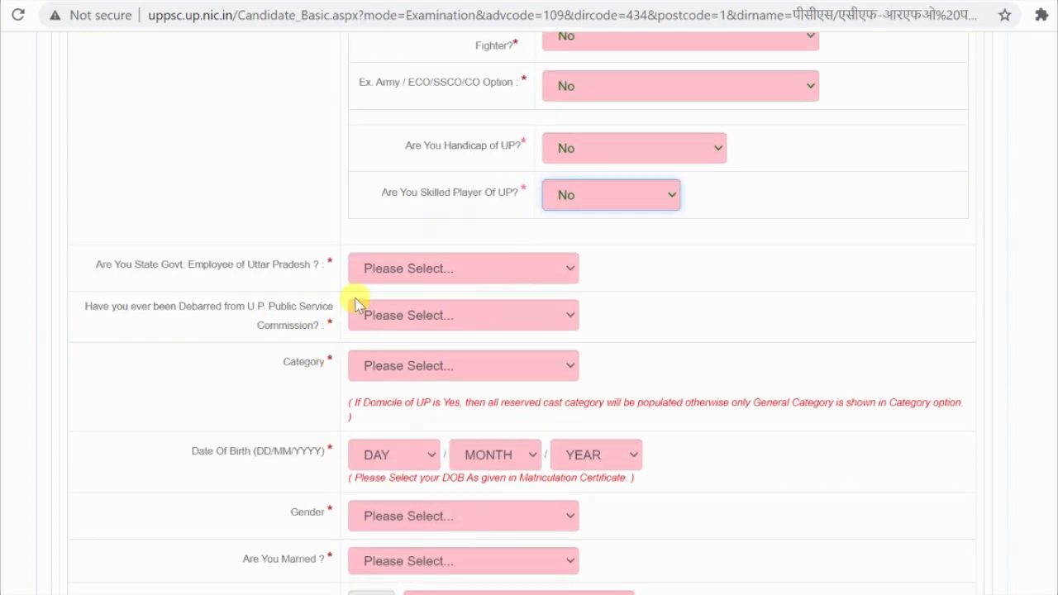
{"action": "left_click", "coordinate": [475, 263]}
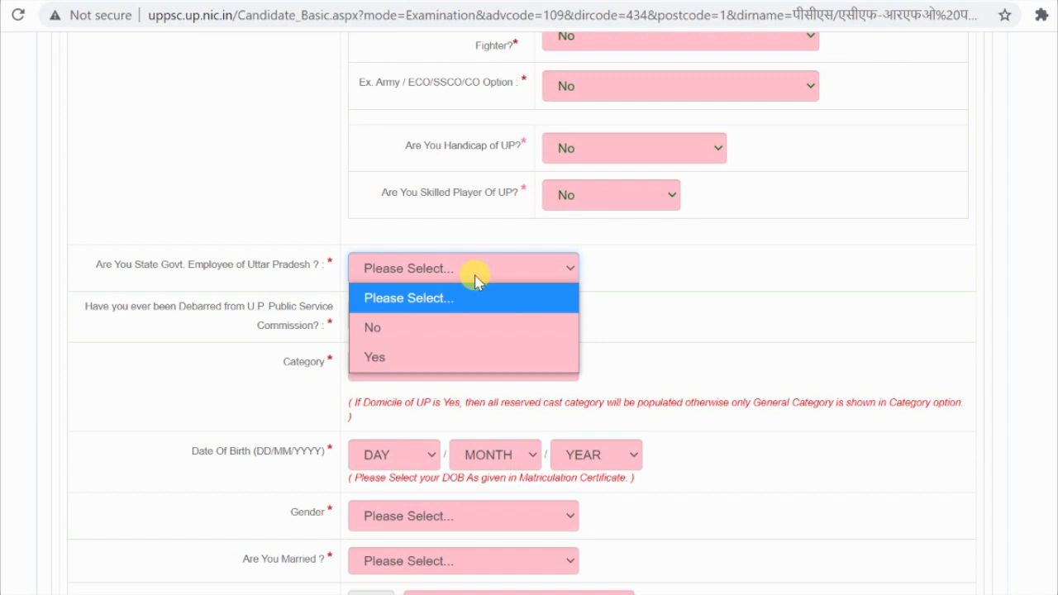
{"action": "left_click", "coordinate": [276, 201]}
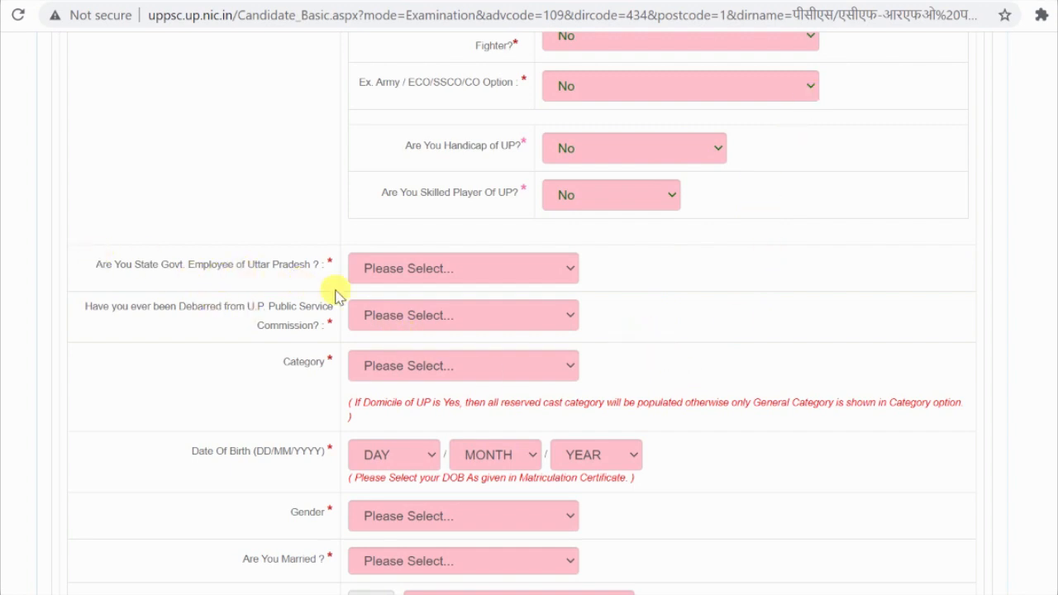
{"action": "left_click", "coordinate": [394, 281]}
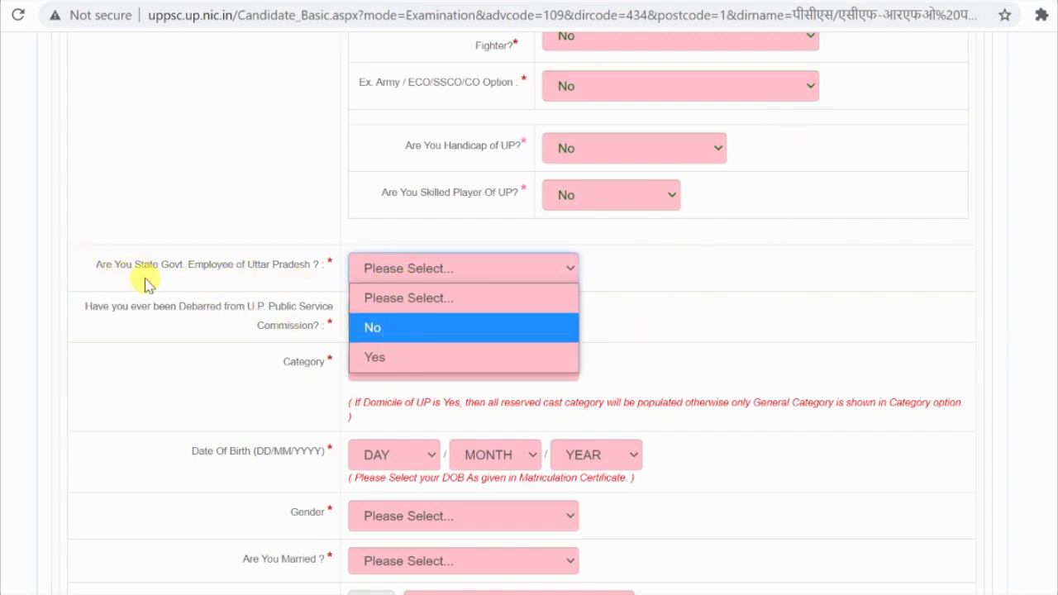
{"action": "left_click", "coordinate": [451, 329]}
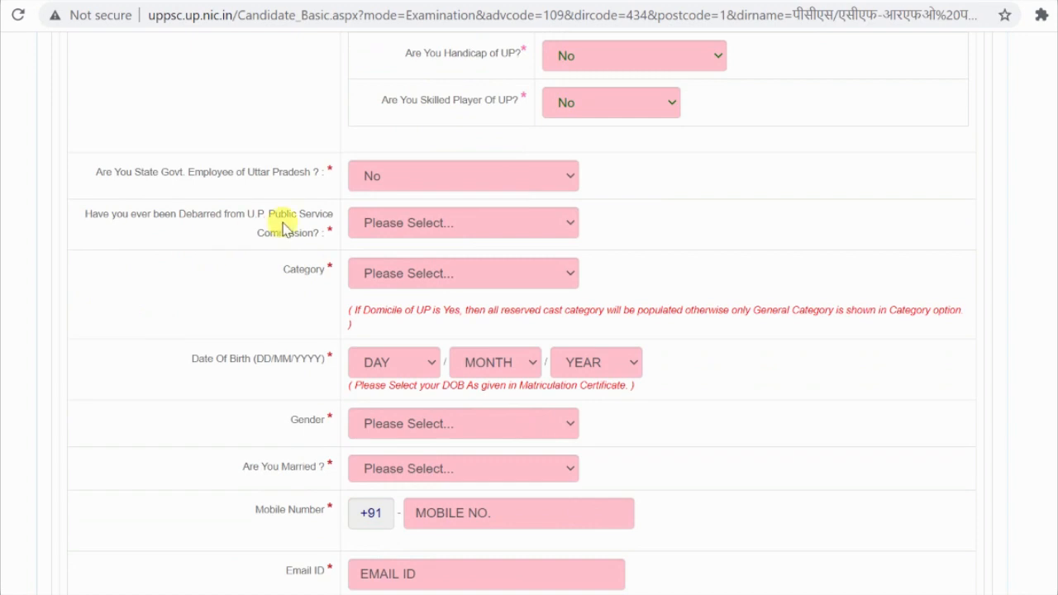
{"action": "left_click", "coordinate": [415, 227]}
{"action": "left_click", "coordinate": [416, 281]}
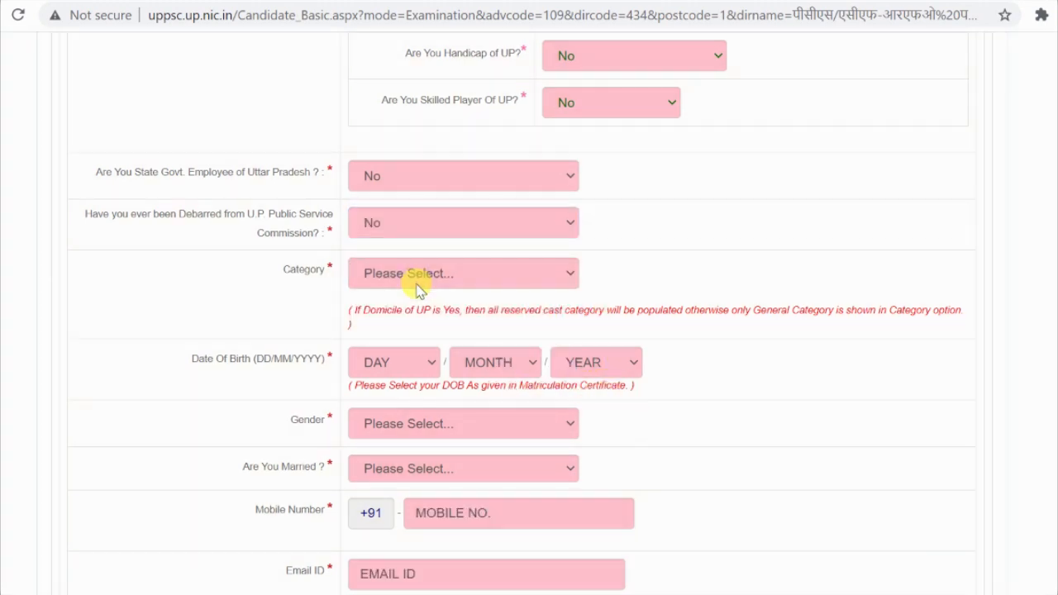
{"action": "left_click", "coordinate": [416, 281]}
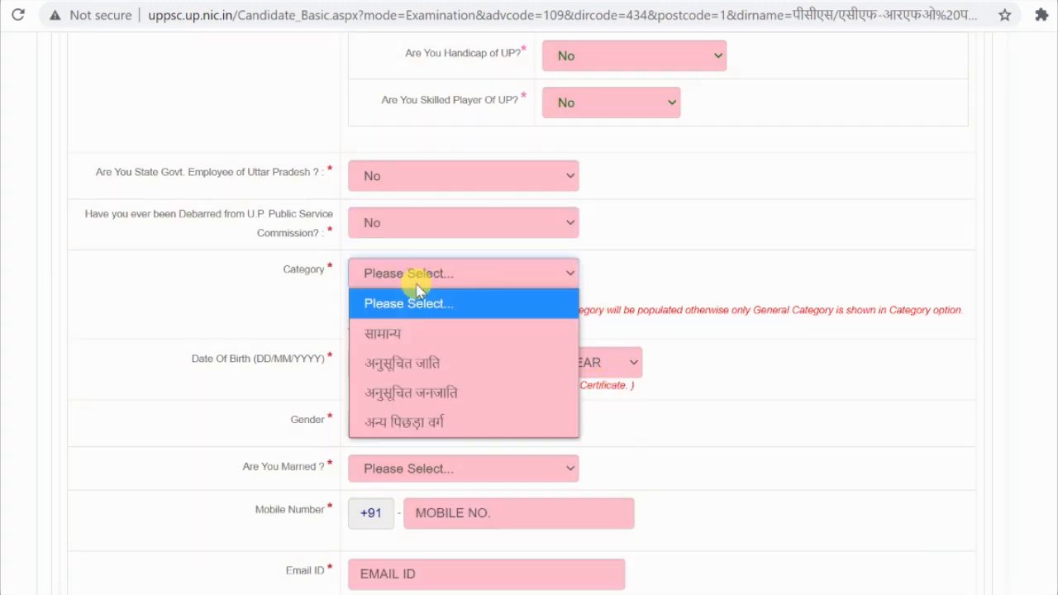
{"action": "left_click", "coordinate": [429, 343]}
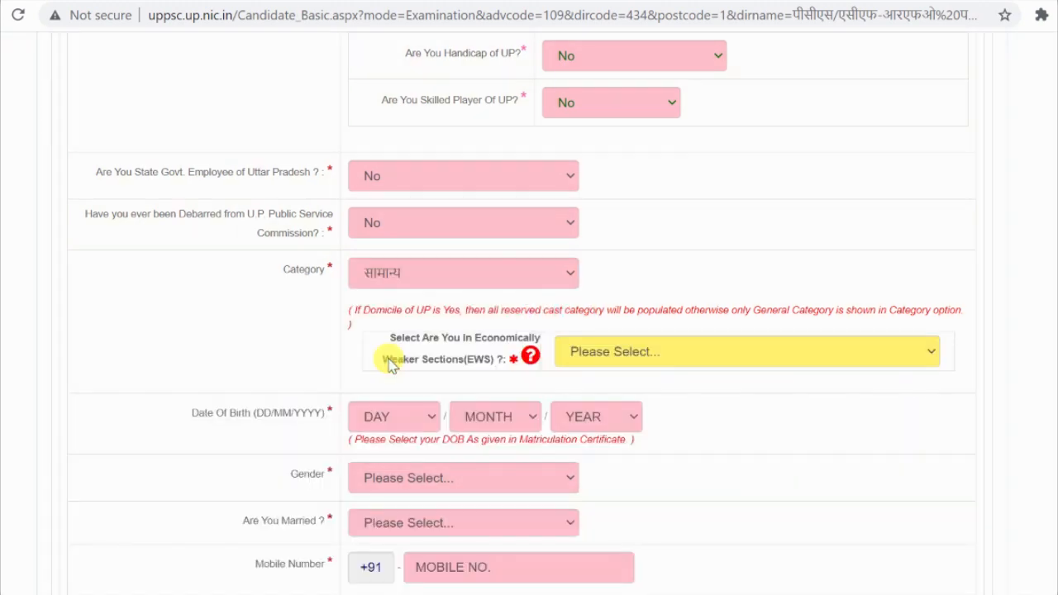
{"action": "scroll", "coordinate": [393, 376], "scroll_direction": "down", "scroll_amount": 1}
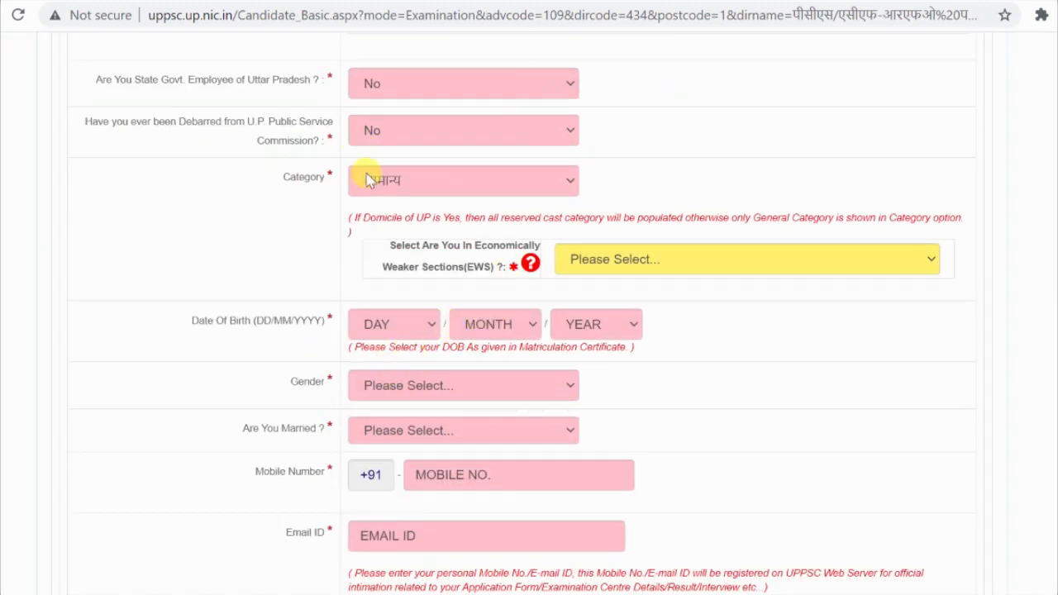
Step: Answer Yes to the Economically Weaker Sections question and accept the eligibility confirmation
{"action": "left_click", "coordinate": [717, 263]}
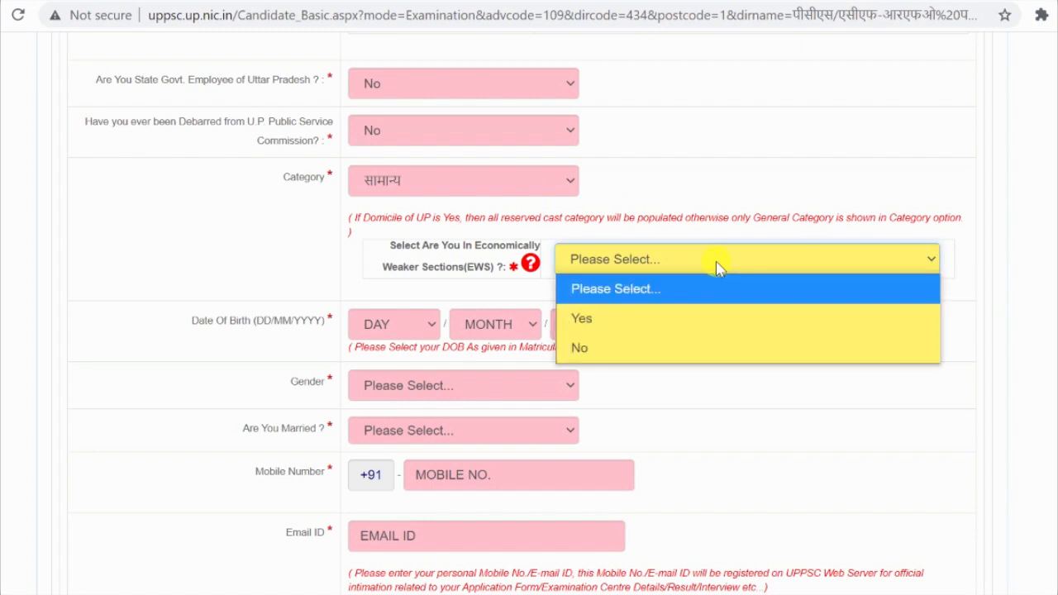
{"action": "left_click", "coordinate": [688, 321]}
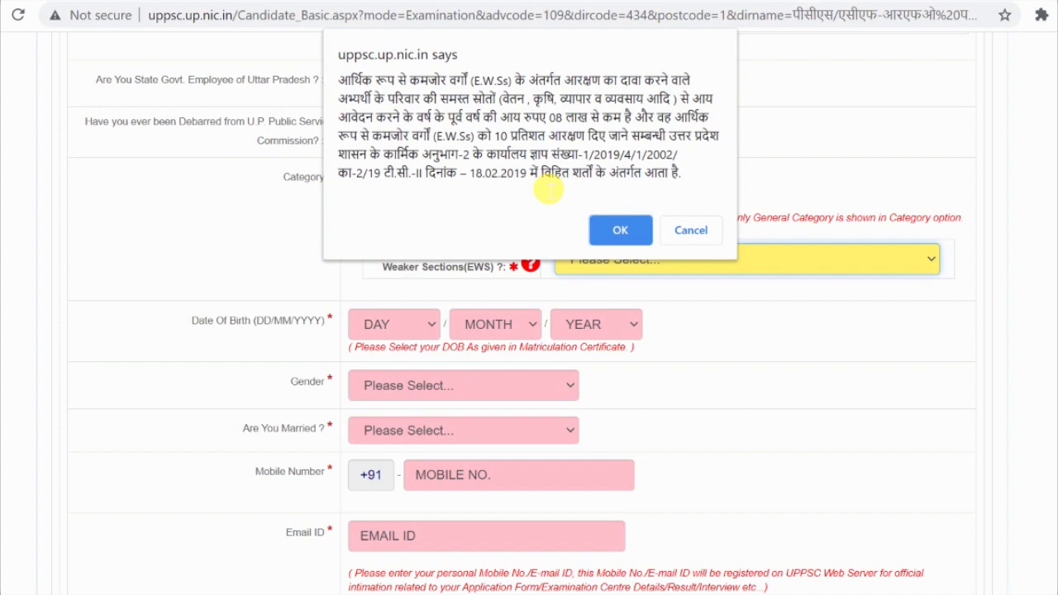
{"action": "left_click", "coordinate": [621, 233]}
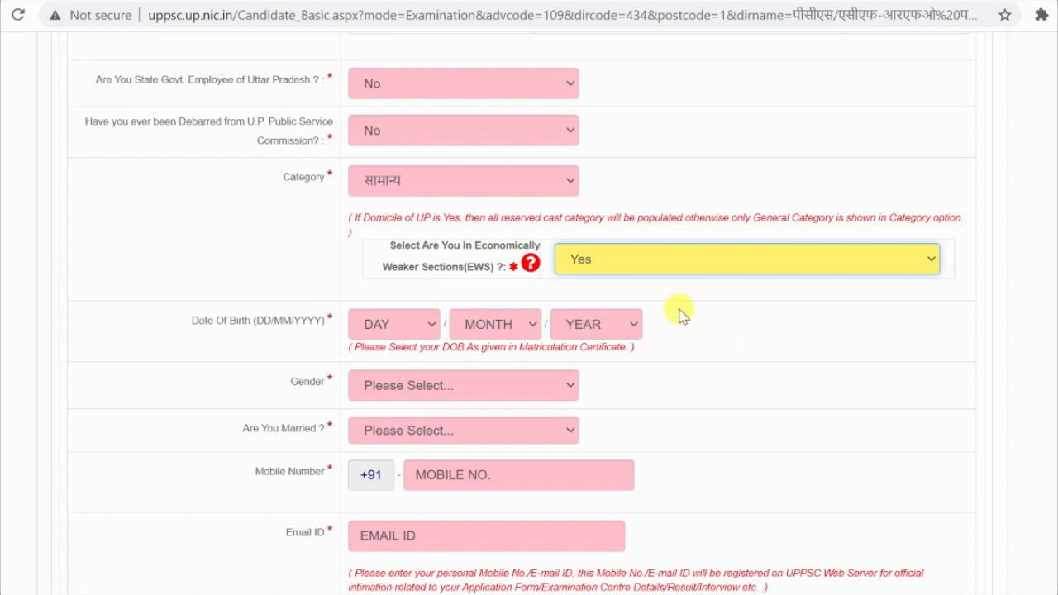
{"action": "scroll", "coordinate": [612, 335], "scroll_direction": "down", "scroll_amount": 1}
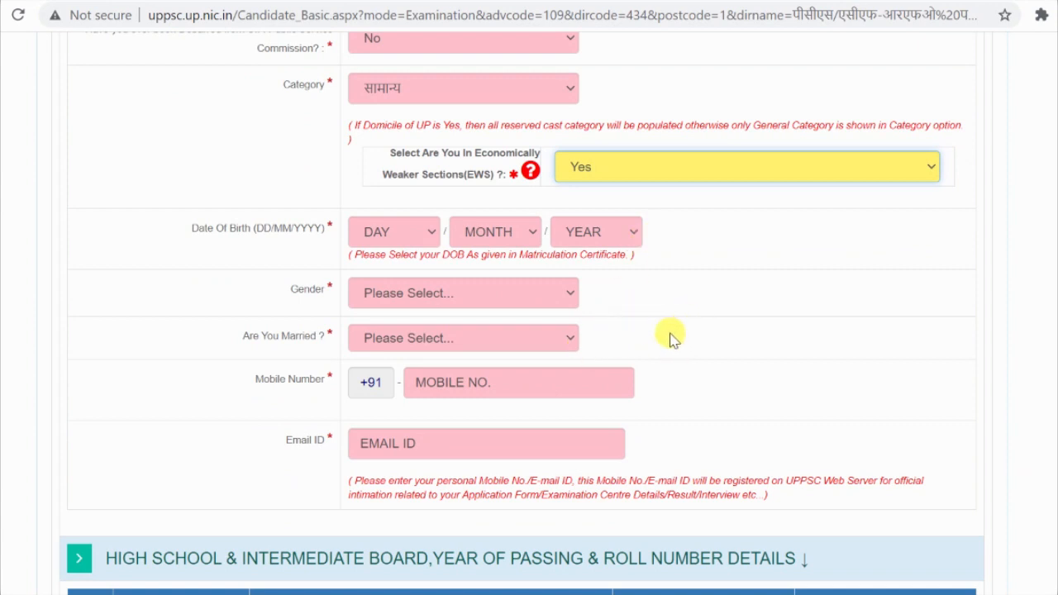
Step: Change the EWS answer to No and accept the EWS notice
{"action": "left_click", "coordinate": [728, 165]}
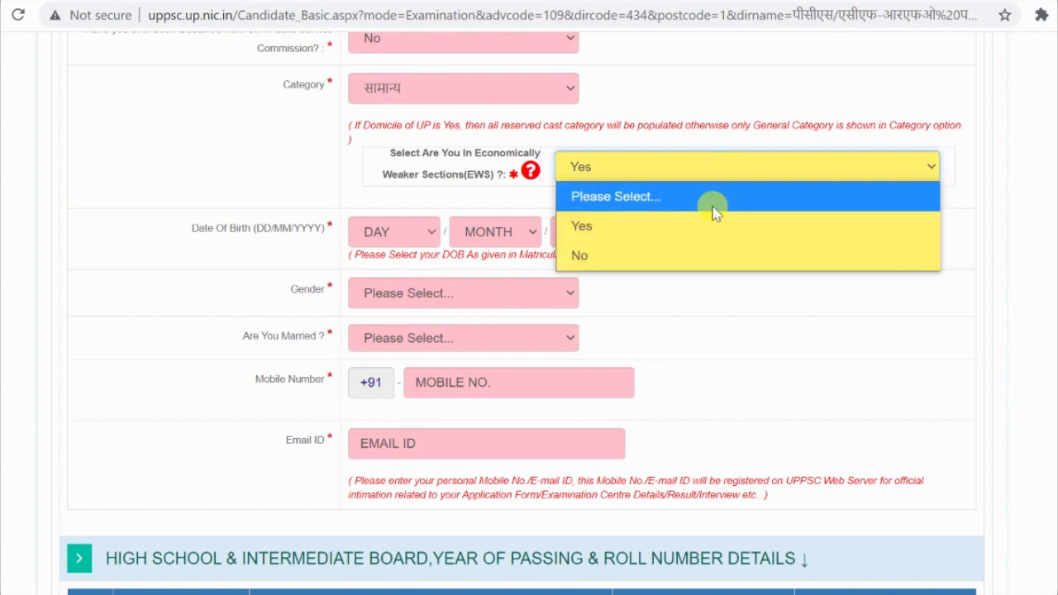
{"action": "left_click", "coordinate": [701, 256]}
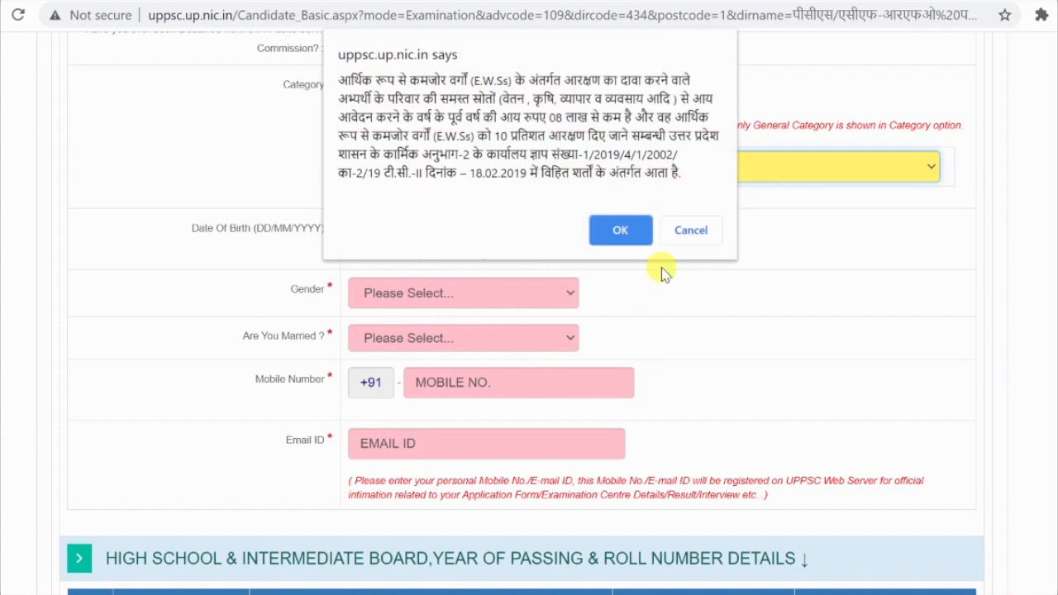
{"action": "left_click", "coordinate": [628, 232]}
{"action": "left_click", "coordinate": [425, 238]}
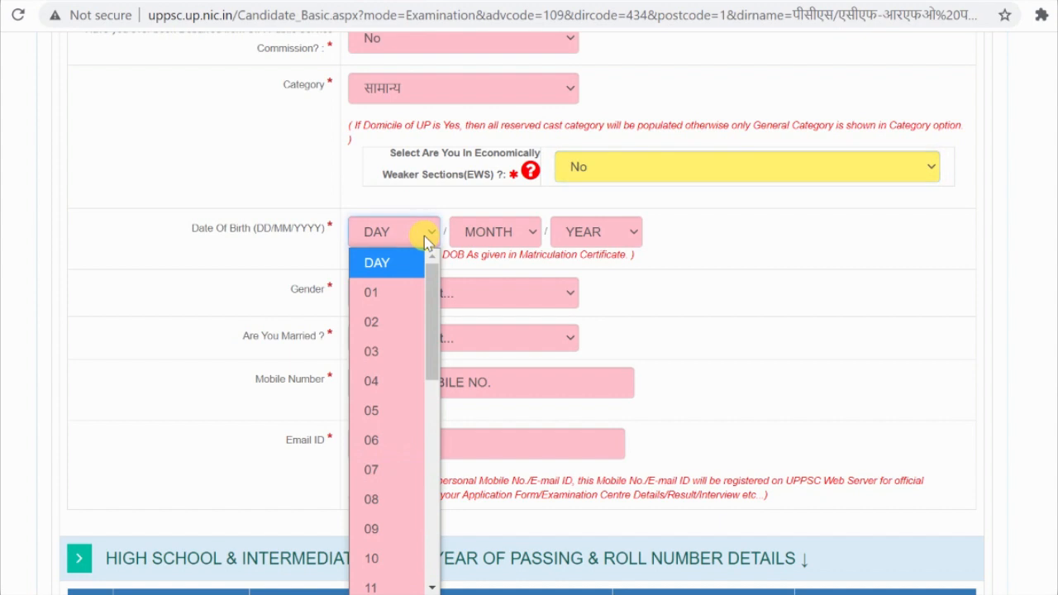
{"action": "scroll", "coordinate": [393, 474], "scroll_direction": "down", "scroll_amount": 3}
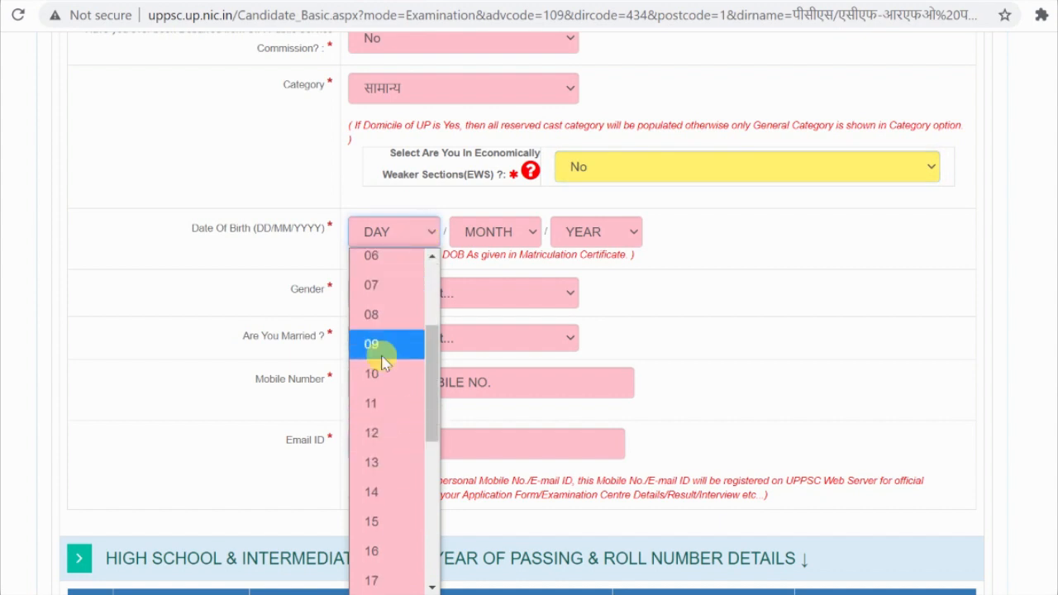
{"action": "left_click", "coordinate": [385, 491]}
{"action": "left_click", "coordinate": [494, 234]}
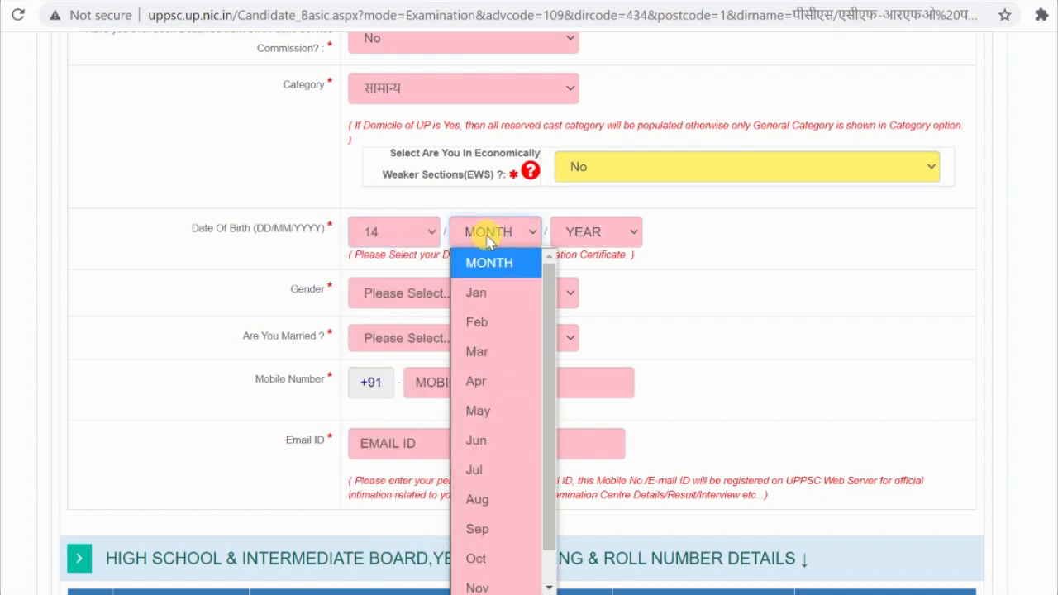
{"action": "scroll", "coordinate": [529, 513], "scroll_direction": "down", "scroll_amount": 2}
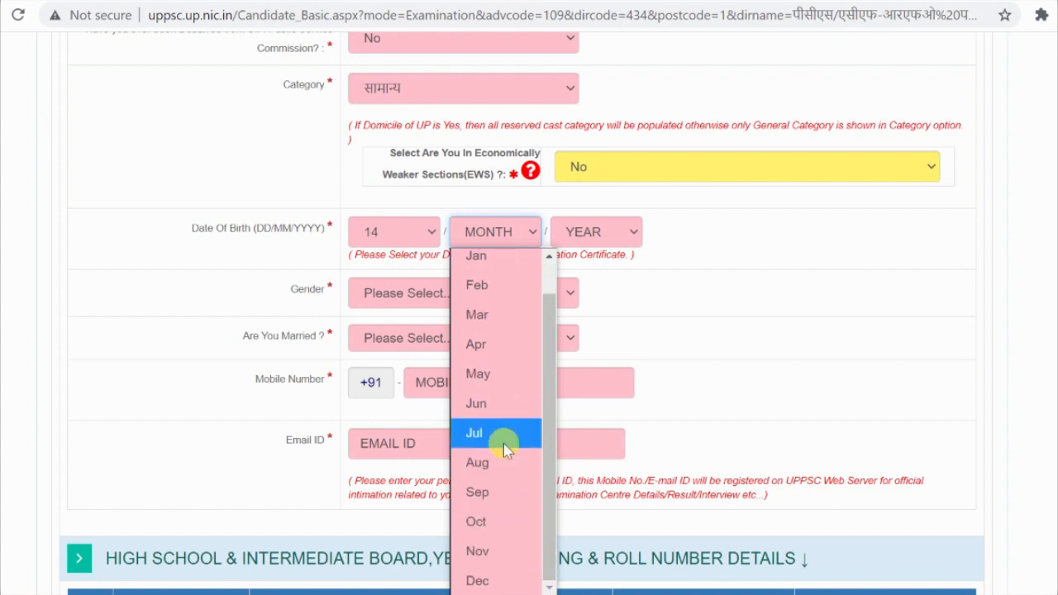
{"action": "scroll", "coordinate": [506, 372], "scroll_direction": "up", "scroll_amount": 2}
{"action": "left_click", "coordinate": [499, 337]}
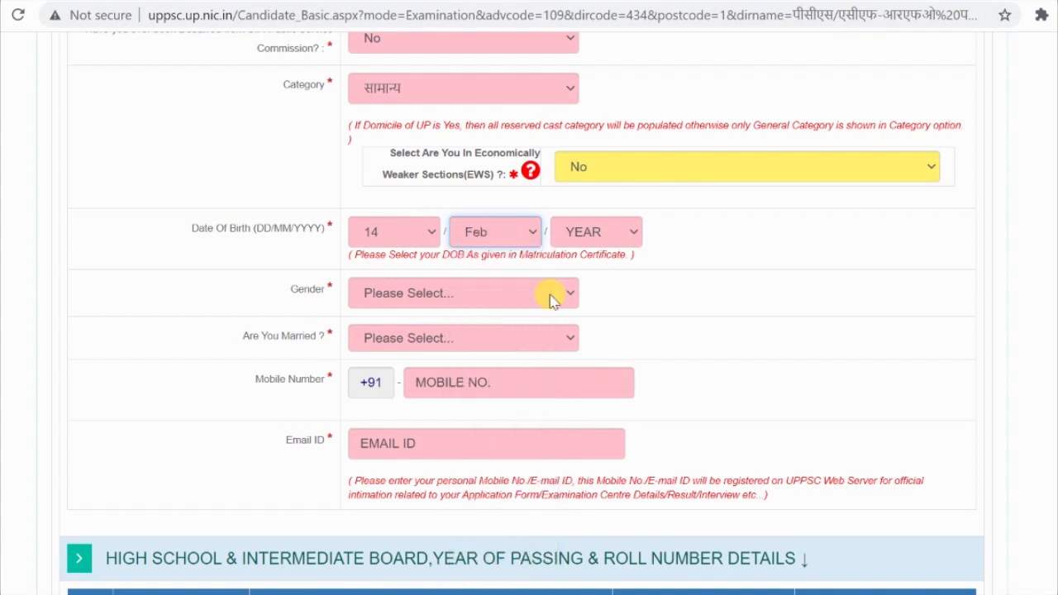
{"action": "left_click", "coordinate": [607, 231]}
{"action": "scroll", "coordinate": [605, 325], "scroll_direction": "down", "scroll_amount": 4}
{"action": "scroll", "coordinate": [592, 398], "scroll_direction": "up", "scroll_amount": 4}
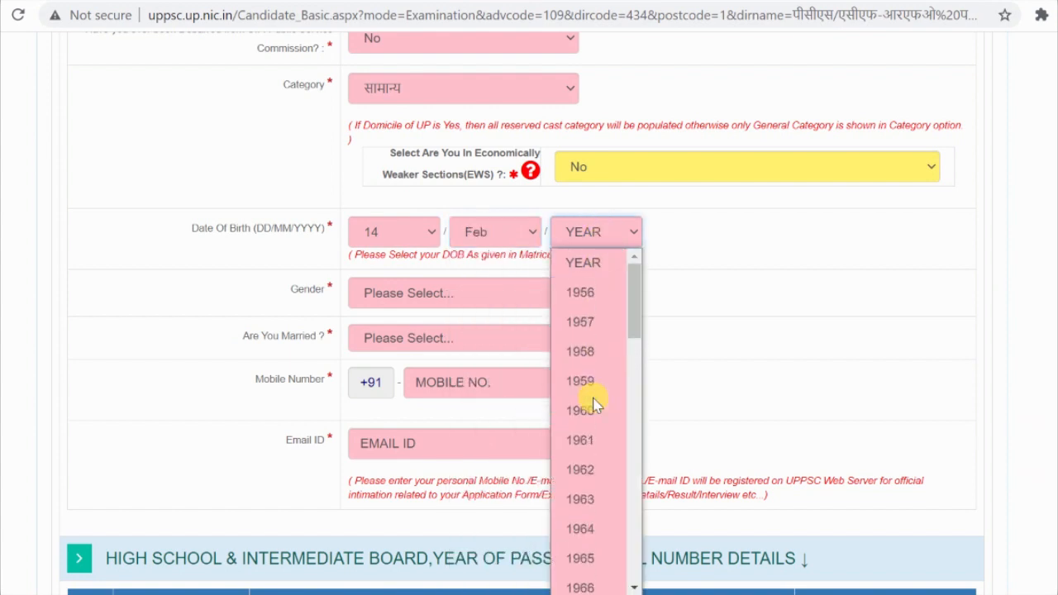
{"action": "scroll", "coordinate": [595, 401], "scroll_direction": "down", "scroll_amount": 7}
{"action": "scroll", "coordinate": [595, 402], "scroll_direction": "down", "scroll_amount": 5}
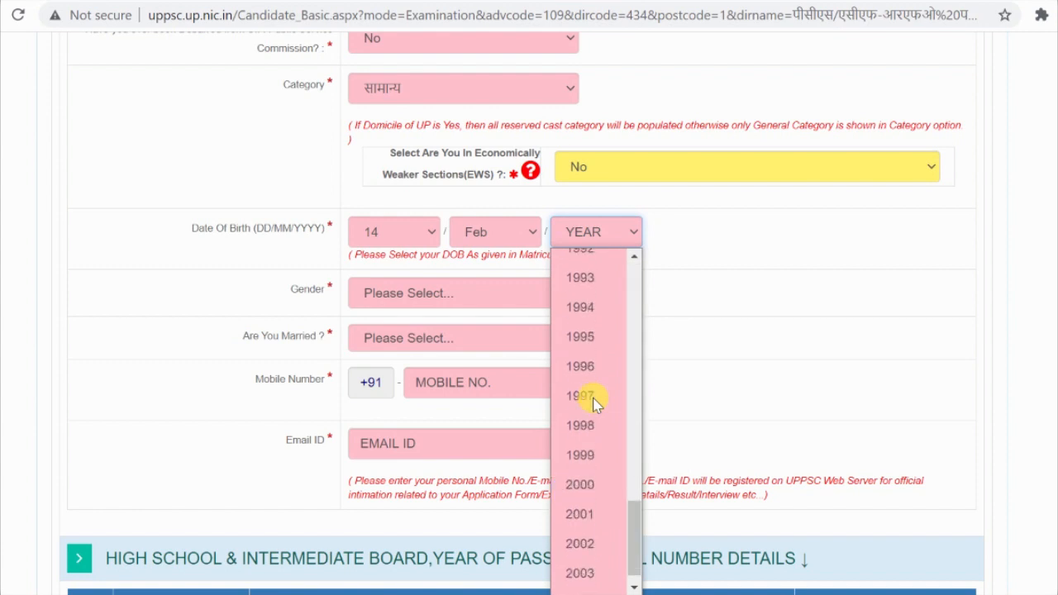
{"action": "scroll", "coordinate": [588, 305], "scroll_direction": "up", "scroll_amount": 2}
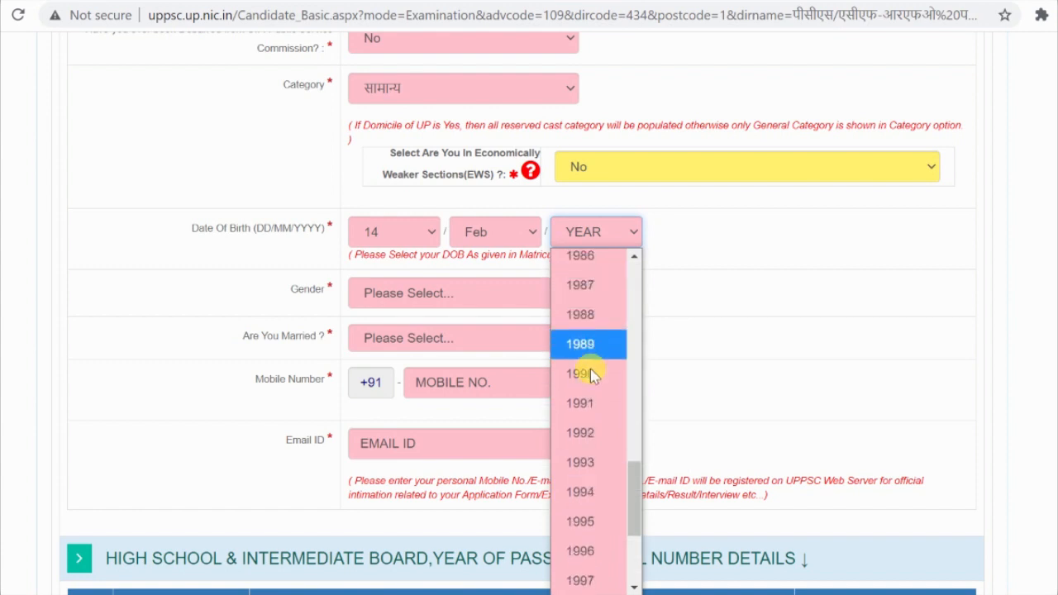
{"action": "left_click", "coordinate": [590, 430]}
{"action": "scroll", "coordinate": [637, 263], "scroll_direction": "down", "scroll_amount": 1}
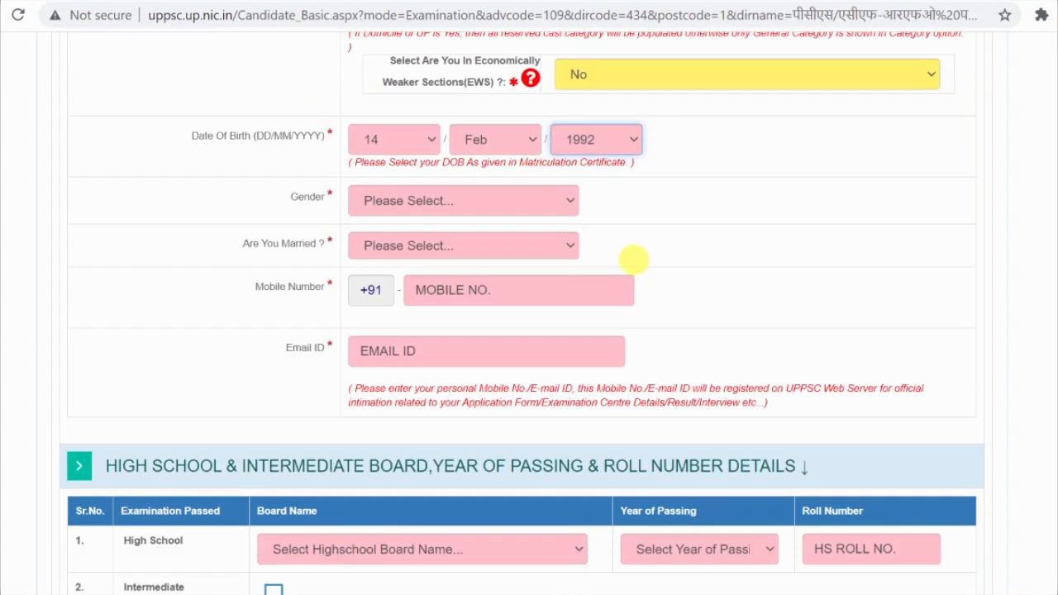
Step: Set gender to पुरूष and answer No to Are You Married
{"action": "left_click", "coordinate": [525, 204]}
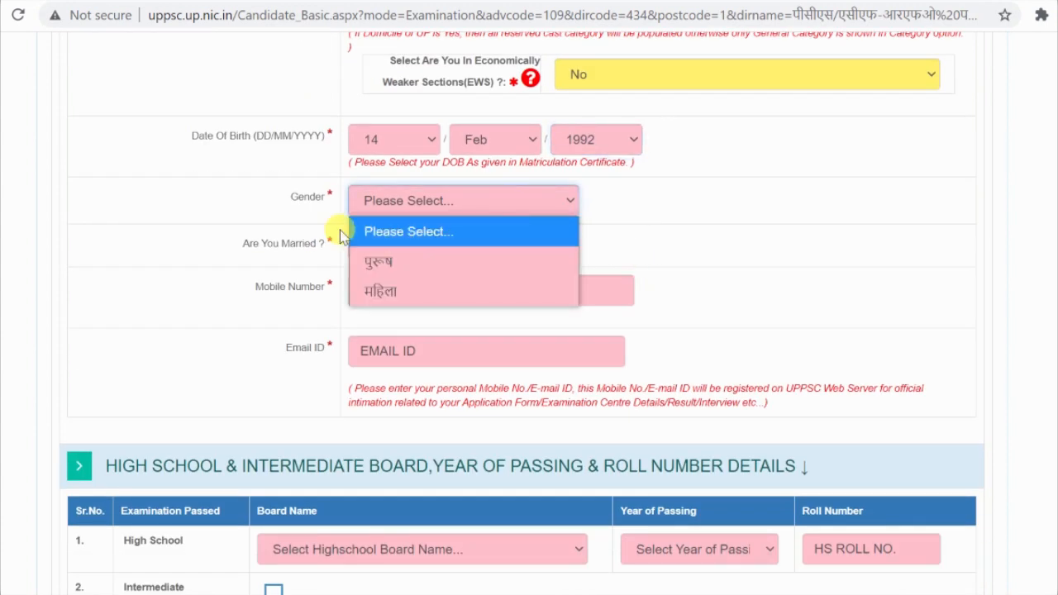
{"action": "left_click", "coordinate": [388, 261]}
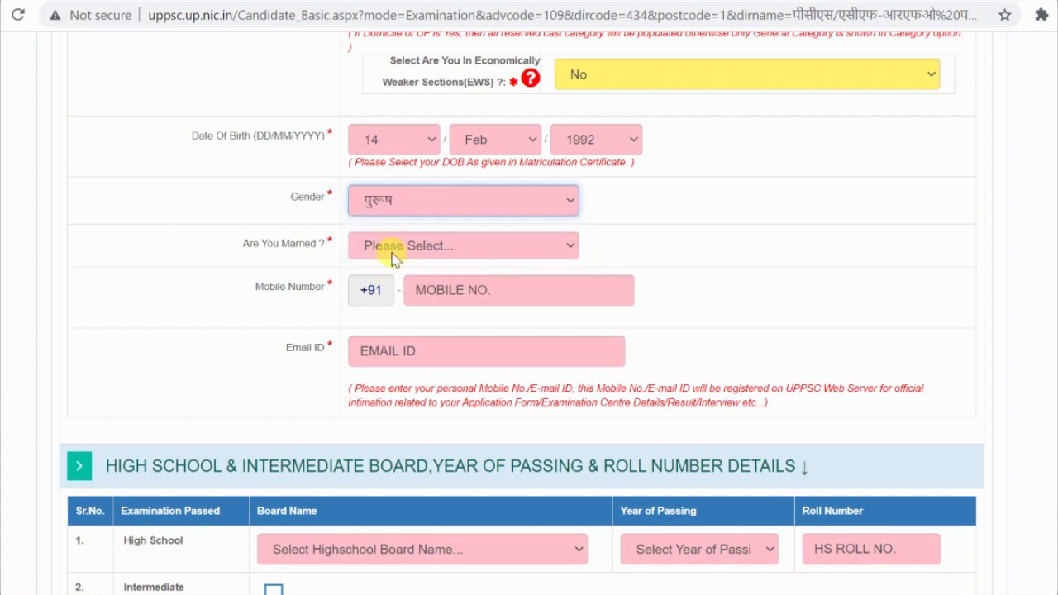
{"action": "left_click", "coordinate": [406, 245]}
{"action": "left_click", "coordinate": [436, 306]}
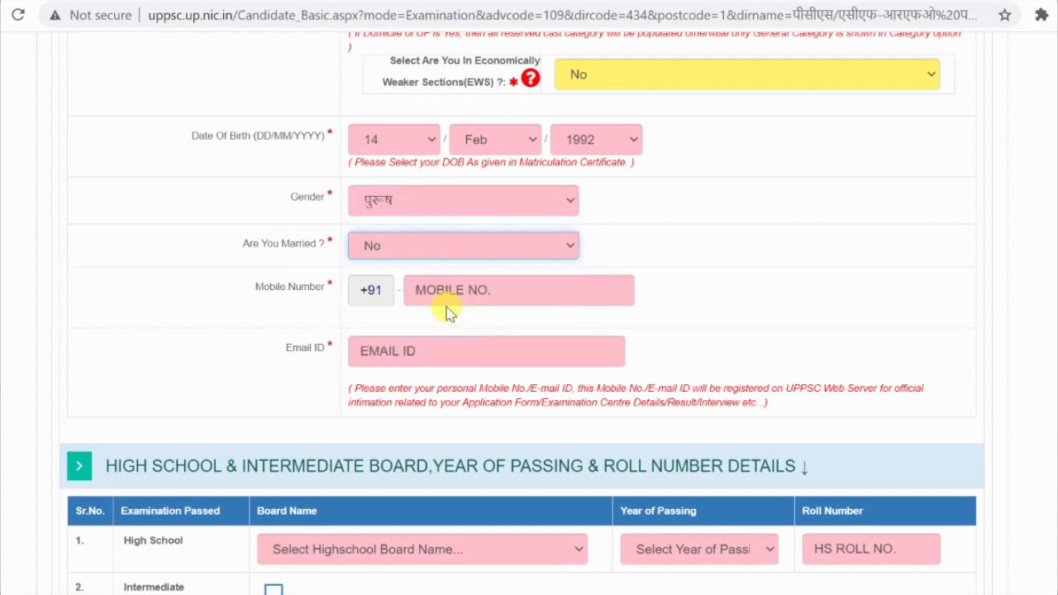
Step: Enter the mobile number, fixing a mistyped digit, and type the e-mail address
{"action": "left_click", "coordinate": [481, 296]}
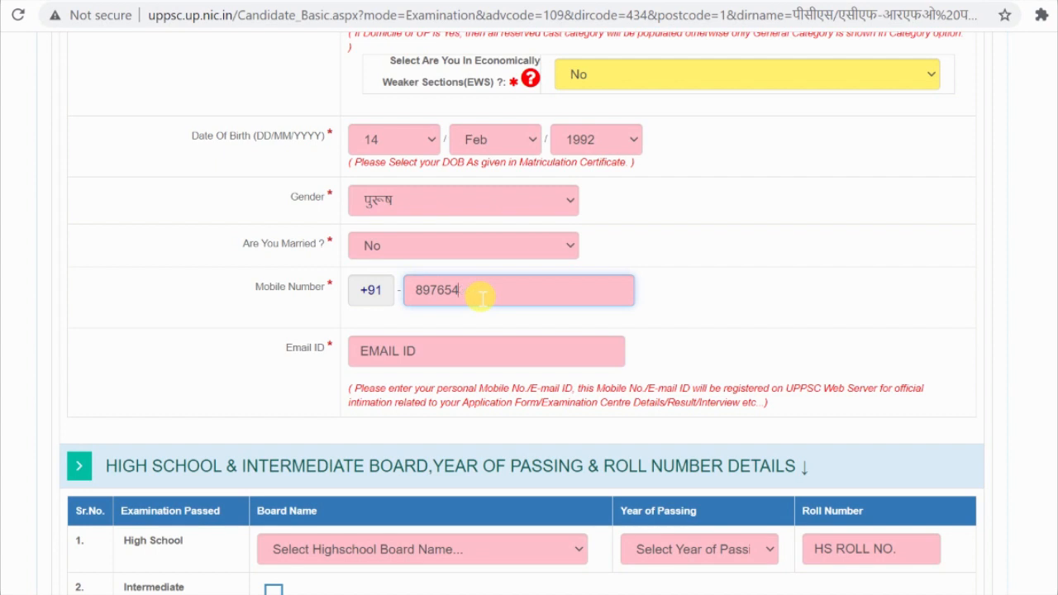
{"action": "key", "text": "BackSpace"}
{"action": "key", "text": "BackSpace"}
{"action": "key", "text": "BackSpace"}
{"action": "key", "text": "BackSpace"}
{"action": "key", "text": "BackSpace"}
{"action": "key", "text": "BackSpace"}
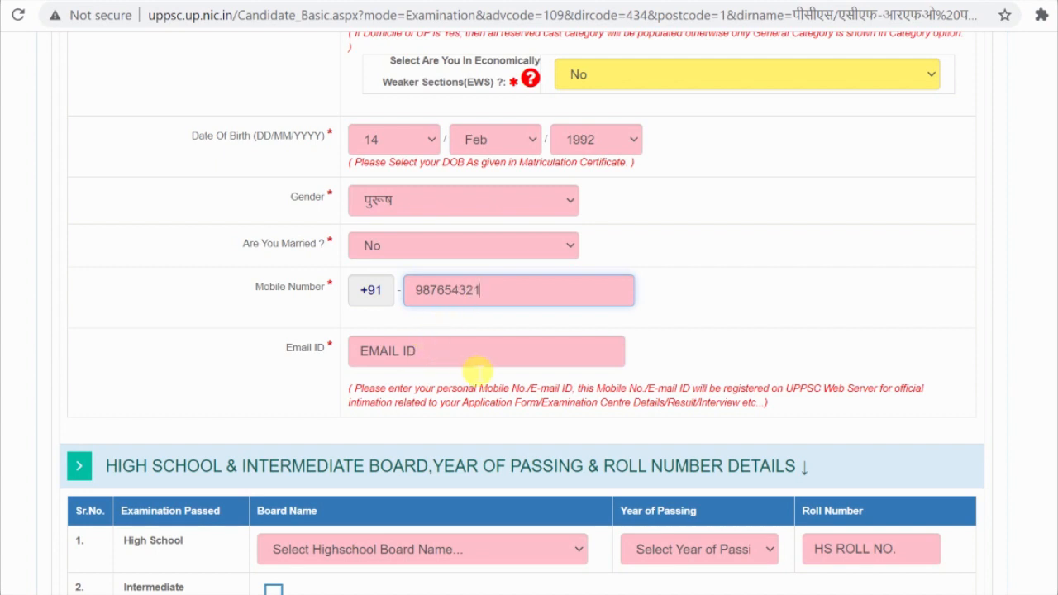
{"action": "left_click", "coordinate": [469, 357]}
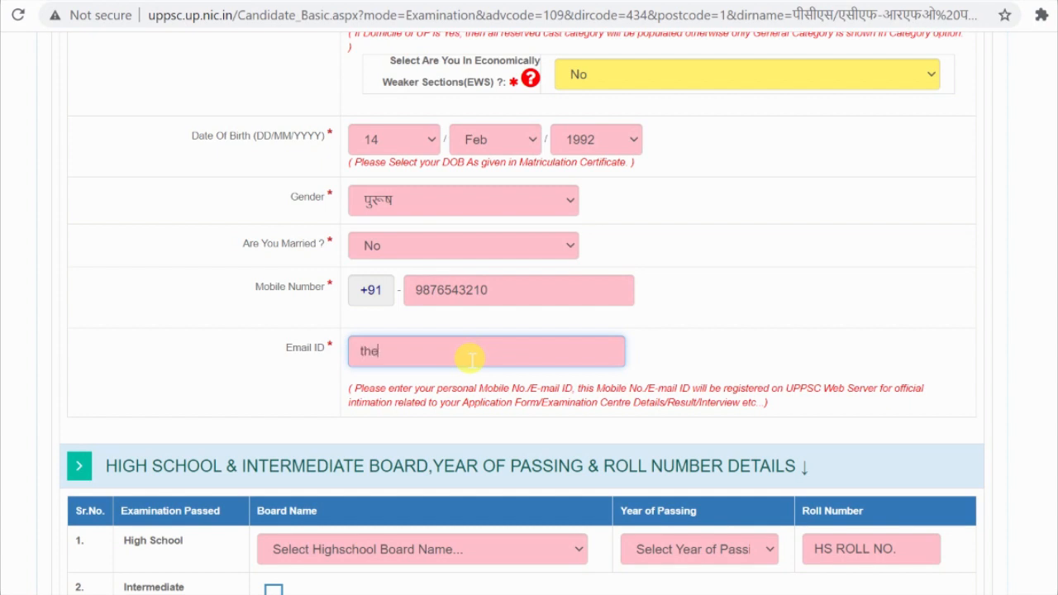
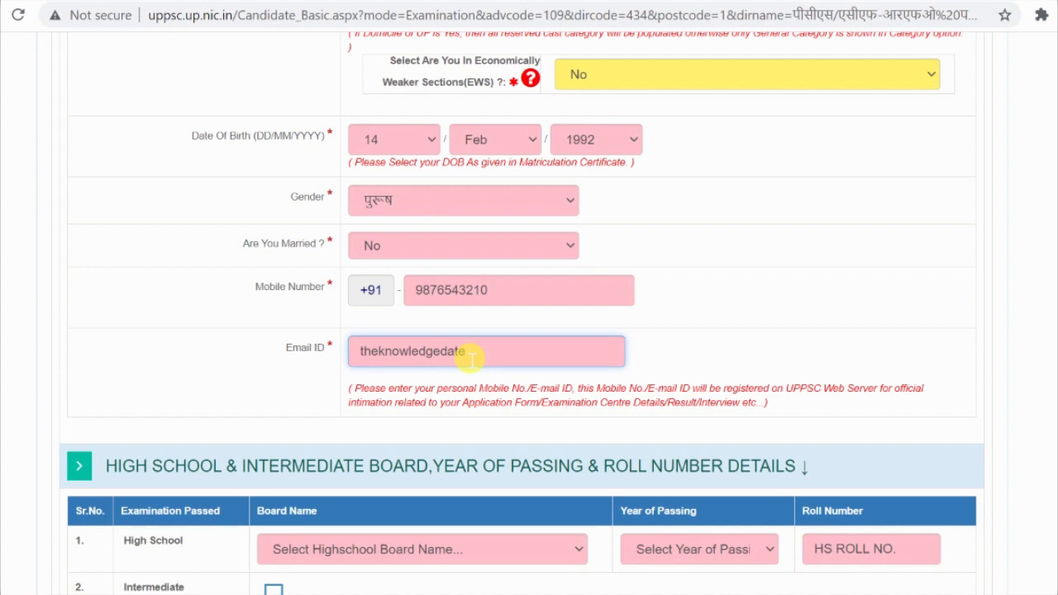
Step: Choose UTTAR PRADESH BOARD OF HIGH SCHOOL AND INTERMEDIATE EDUCATION as the High School board
{"action": "scroll", "coordinate": [469, 355], "scroll_direction": "down", "scroll_amount": 1}
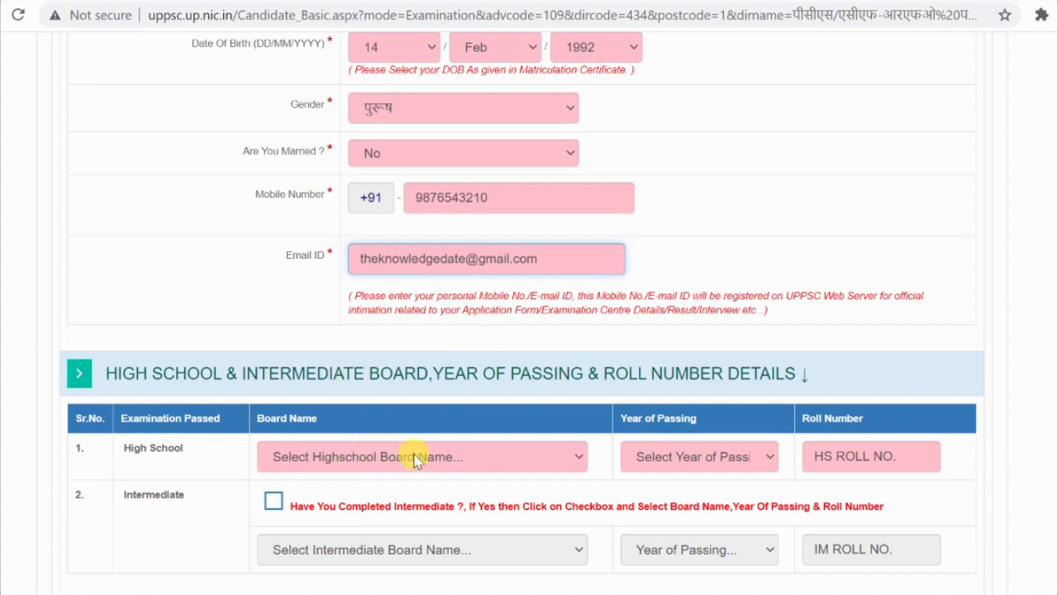
{"action": "scroll", "coordinate": [414, 456], "scroll_direction": "down", "scroll_amount": 1}
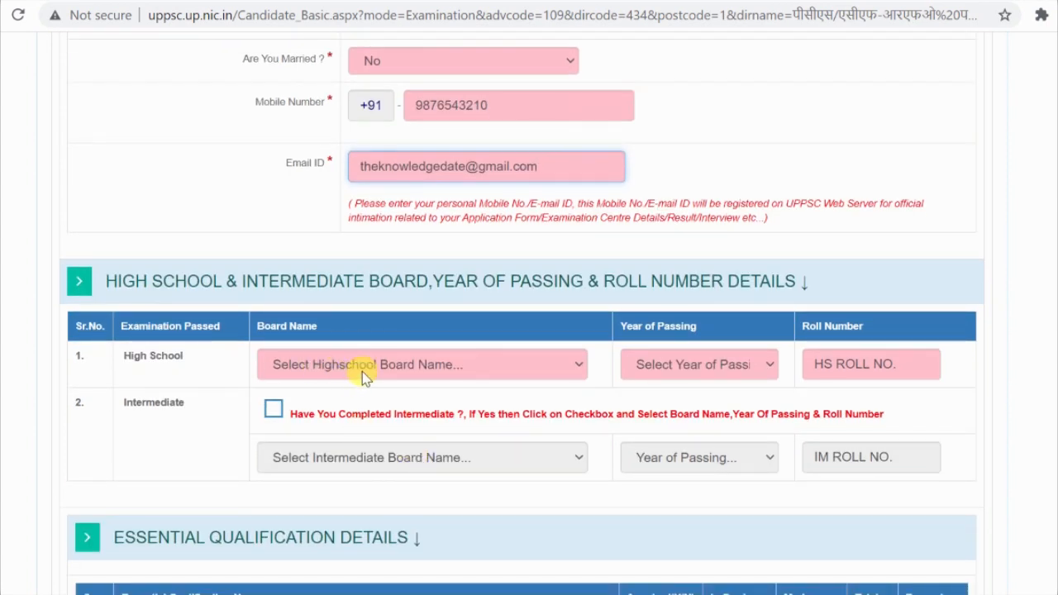
{"action": "left_click", "coordinate": [361, 371]}
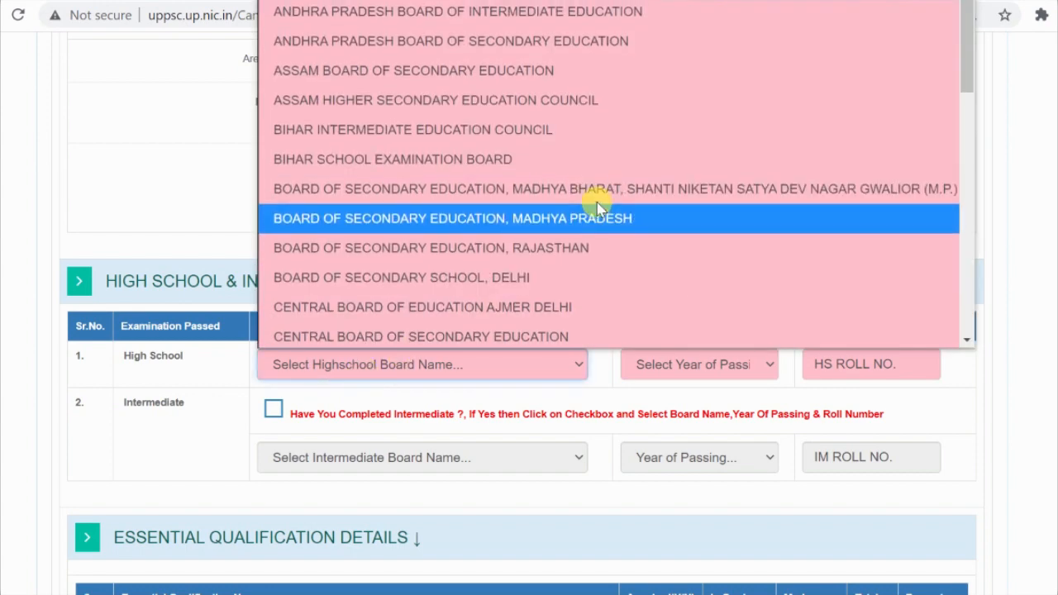
{"action": "scroll", "coordinate": [600, 230], "scroll_direction": "down", "scroll_amount": 2}
{"action": "scroll", "coordinate": [600, 231], "scroll_direction": "down", "scroll_amount": 2}
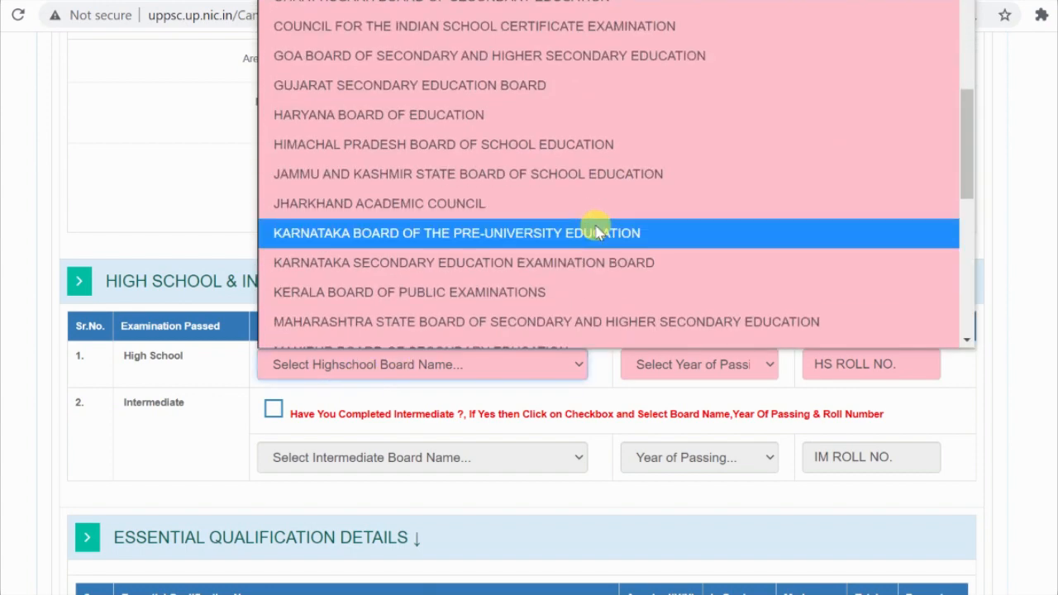
{"action": "scroll", "coordinate": [600, 231], "scroll_direction": "down", "scroll_amount": 5}
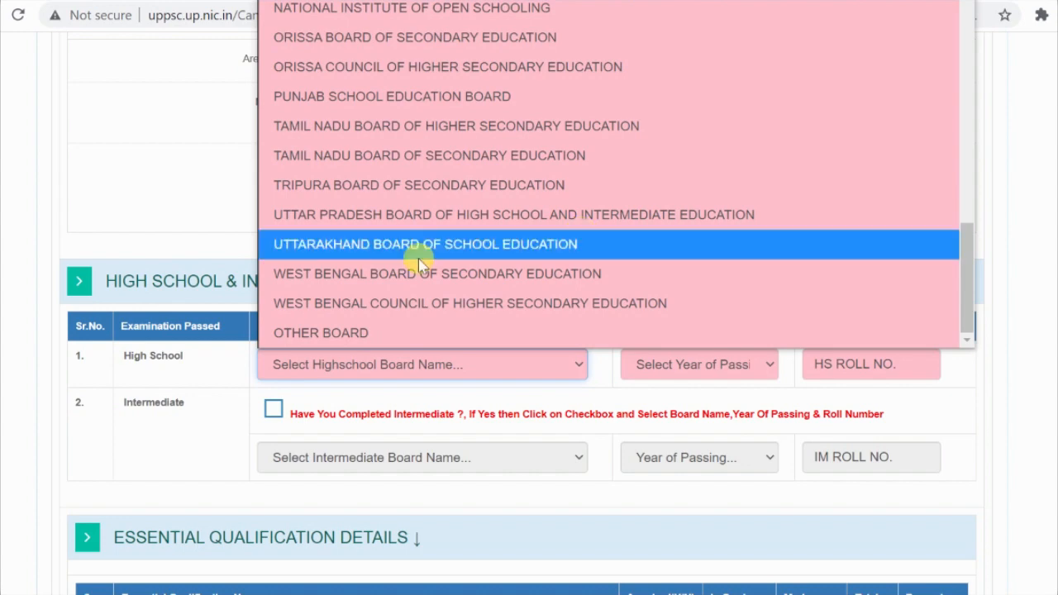
{"action": "key", "text": "Escape"}
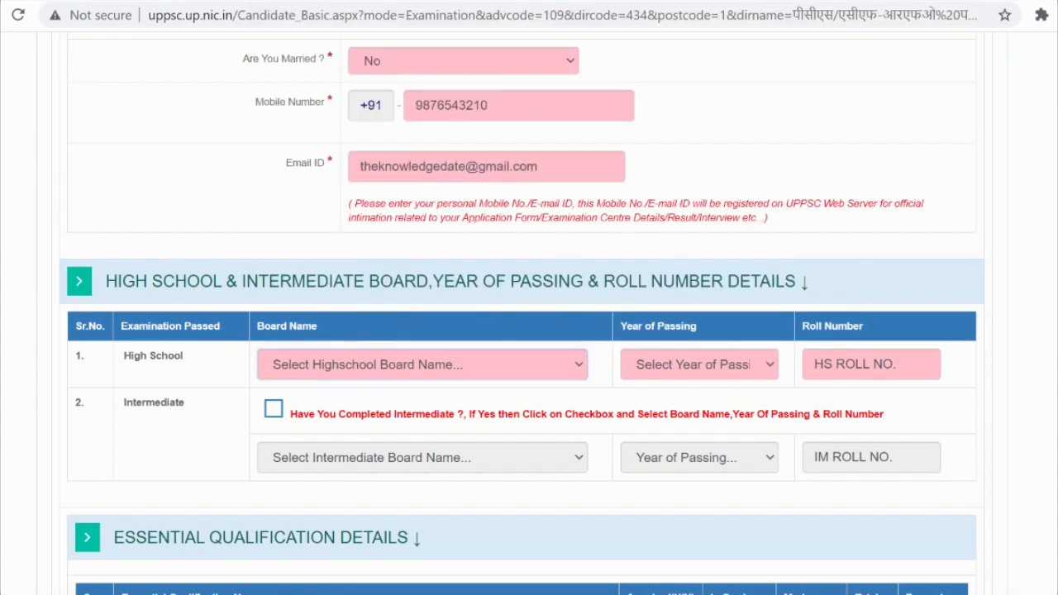
{"action": "left_click", "coordinate": [504, 371]}
{"action": "scroll", "coordinate": [609, 156], "scroll_direction": "down", "scroll_amount": 5}
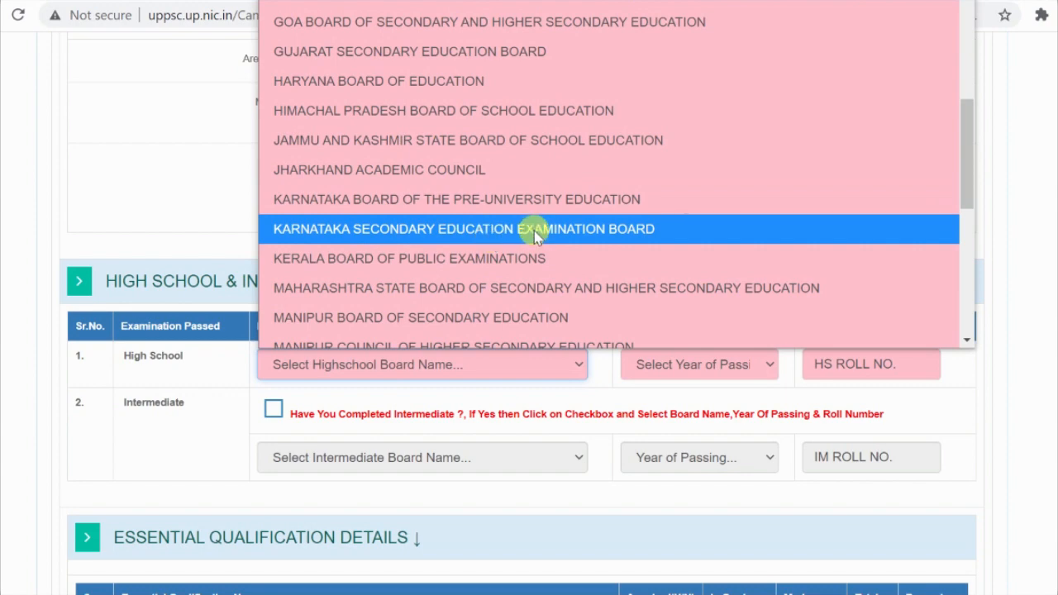
{"action": "scroll", "coordinate": [537, 240], "scroll_direction": "down", "scroll_amount": 2}
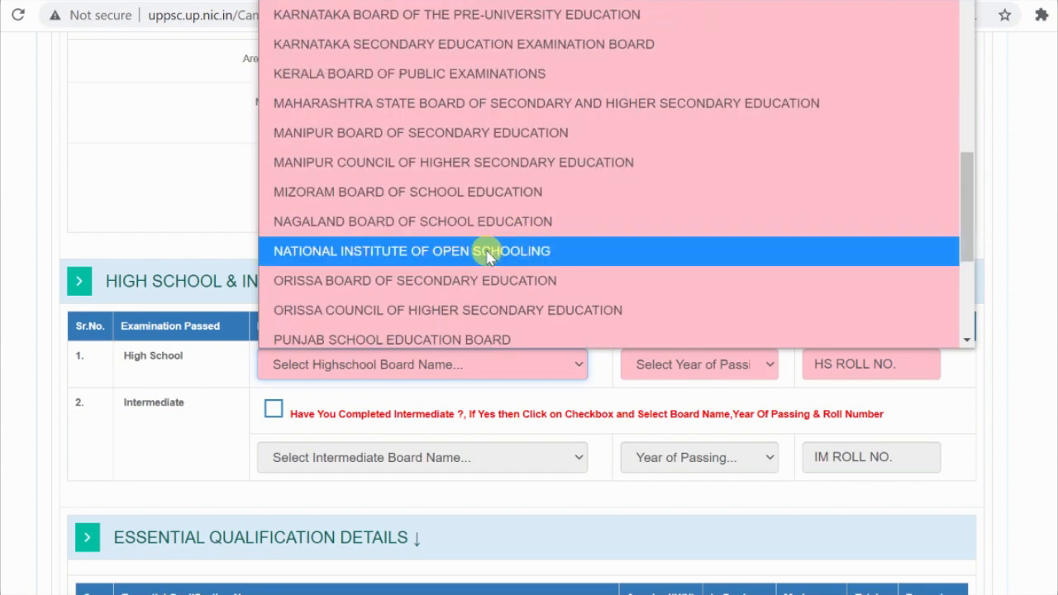
{"action": "scroll", "coordinate": [486, 254], "scroll_direction": "up", "scroll_amount": 2}
{"action": "key", "text": "u"}
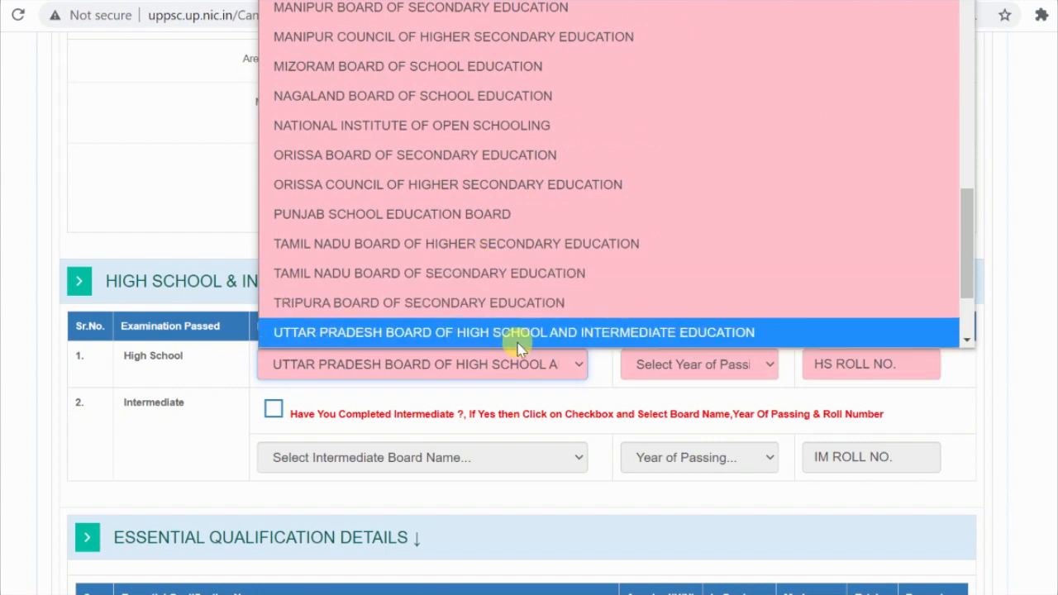
{"action": "key", "text": "a"}
{"action": "key", "text": "a"}
{"action": "key", "text": "a"}
{"action": "key", "text": "a"}
{"action": "key", "text": "a"}
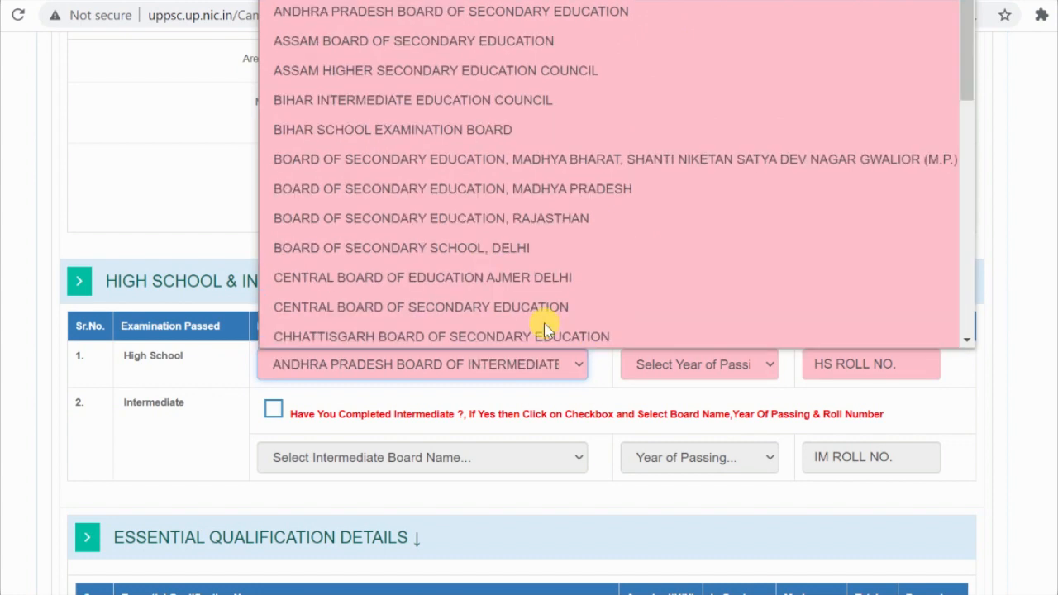
{"action": "key", "text": "a"}
{"action": "key", "text": "a"}
{"action": "key", "text": "a"}
{"action": "key", "text": "a"}
{"action": "key", "text": "a"}
{"action": "key", "text": "a"}
{"action": "key", "text": "a"}
{"action": "key", "text": "a"}
{"action": "key", "text": "a"}
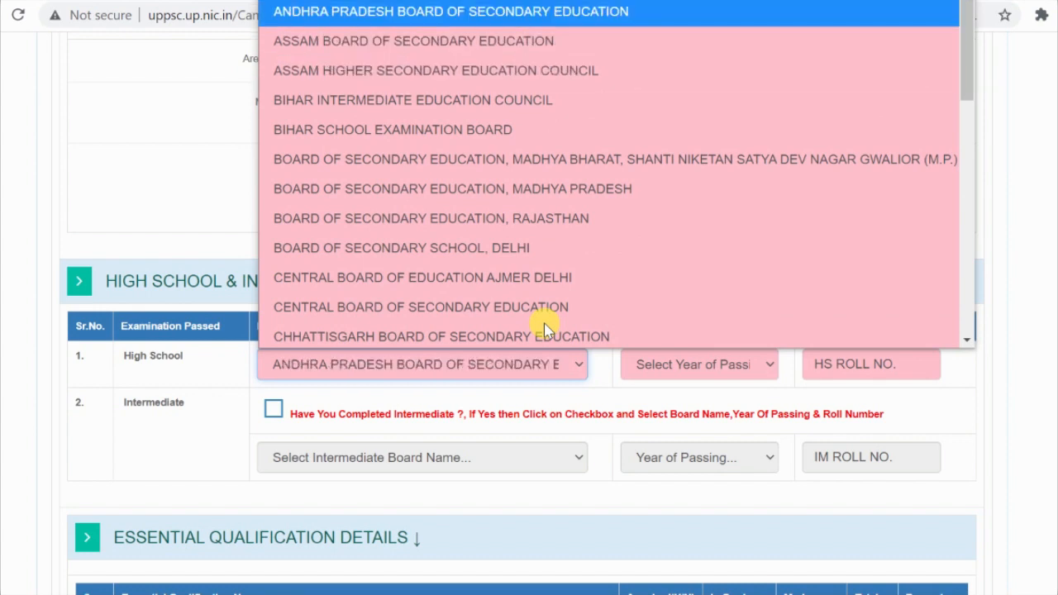
{"action": "key", "text": "u"}
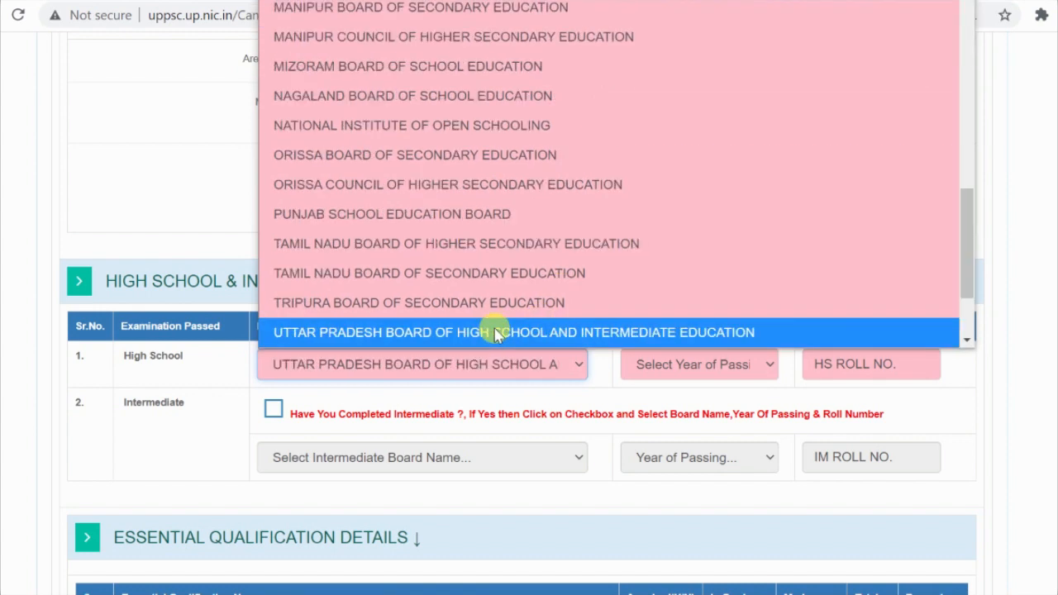
{"action": "left_click", "coordinate": [496, 333]}
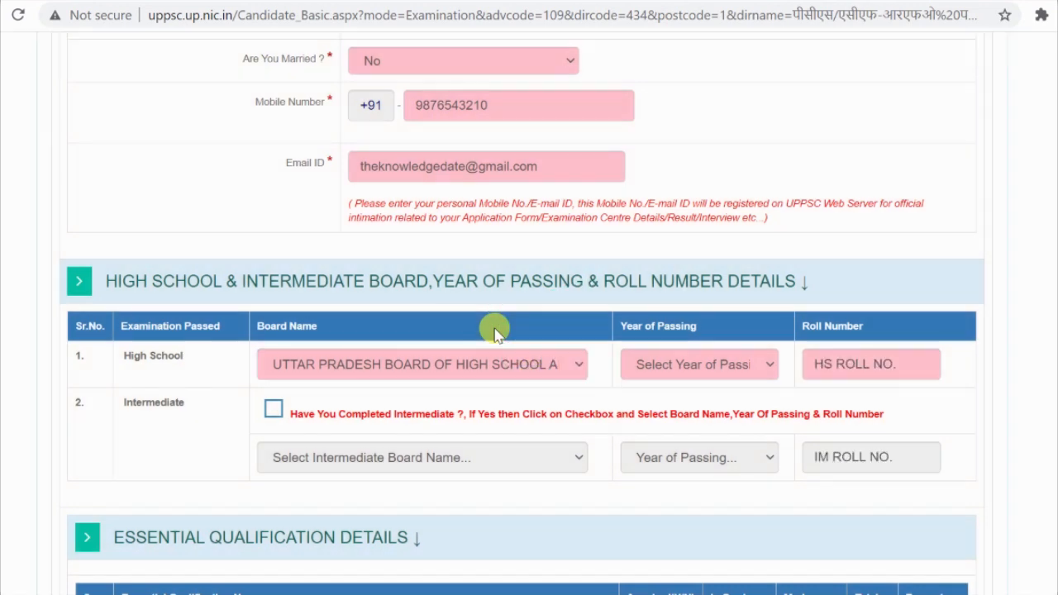
Step: Set the High School year of passing to 2007
{"action": "left_click", "coordinate": [728, 363]}
{"action": "scroll", "coordinate": [744, 140], "scroll_direction": "down", "scroll_amount": 1}
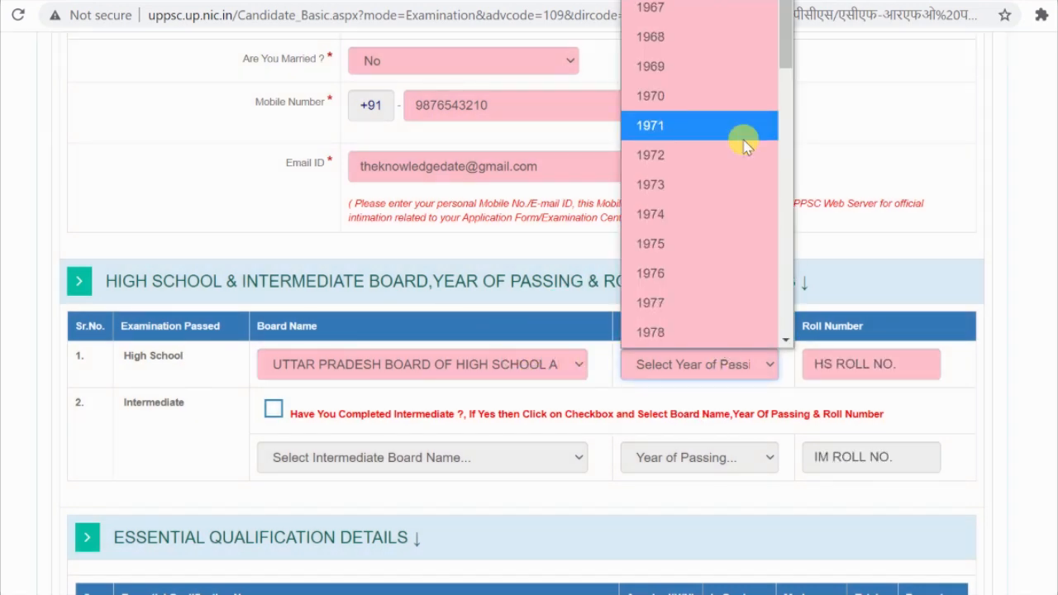
{"action": "scroll", "coordinate": [744, 143], "scroll_direction": "down", "scroll_amount": 4}
{"action": "scroll", "coordinate": [743, 142], "scroll_direction": "down", "scroll_amount": 5}
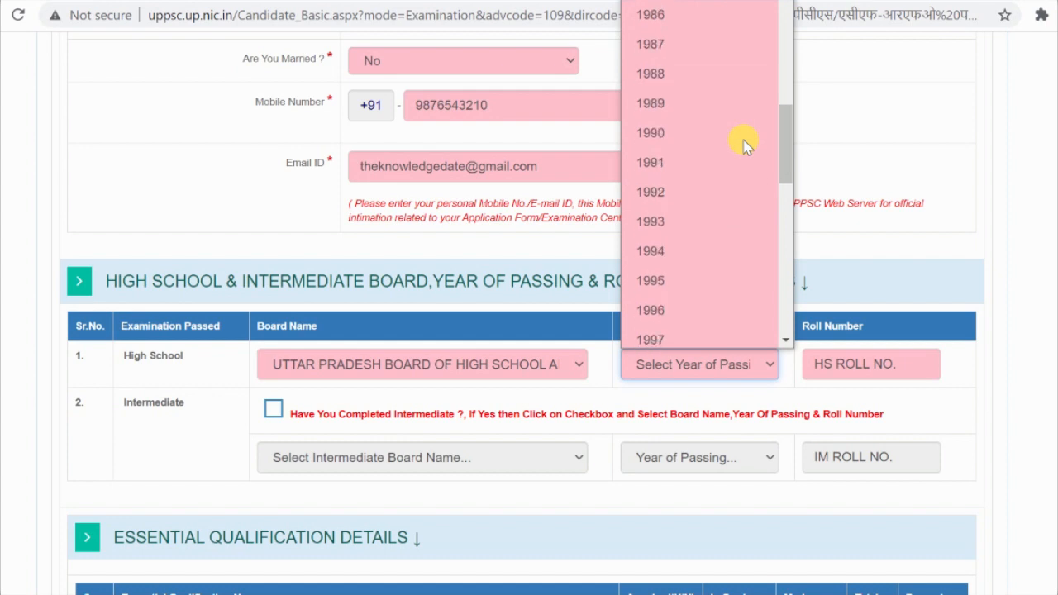
{"action": "scroll", "coordinate": [743, 142], "scroll_direction": "up", "scroll_amount": 6}
{"action": "scroll", "coordinate": [743, 142], "scroll_direction": "down", "scroll_amount": 4}
{"action": "scroll", "coordinate": [744, 141], "scroll_direction": "down", "scroll_amount": 4}
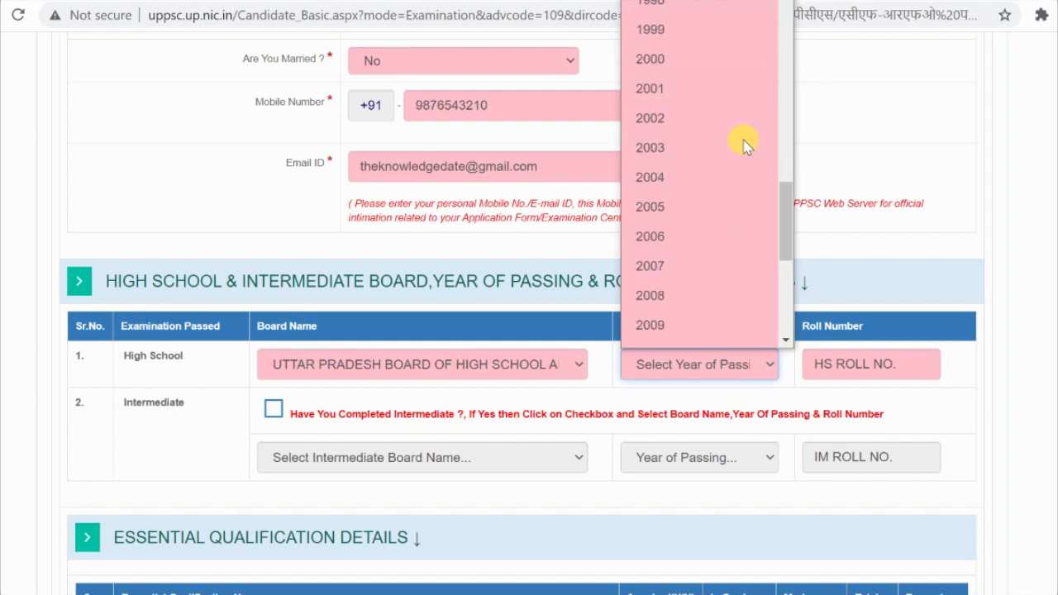
{"action": "left_click", "coordinate": [686, 265]}
{"action": "left_click", "coordinate": [874, 372]}
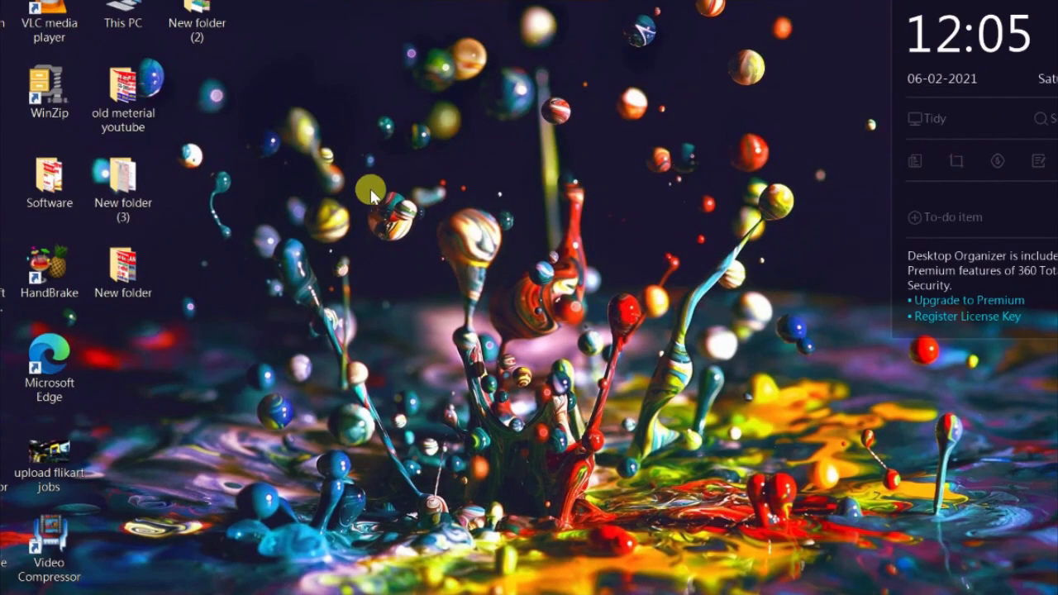
{"action": "double_click", "coordinate": [132, 195]}
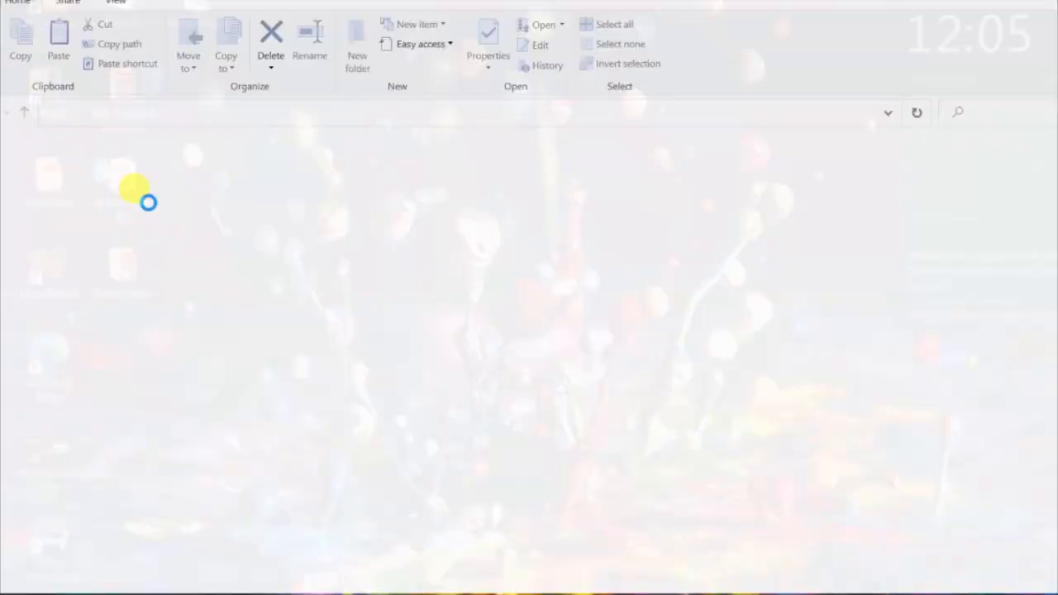
{"action": "double_click", "coordinate": [671, 213]}
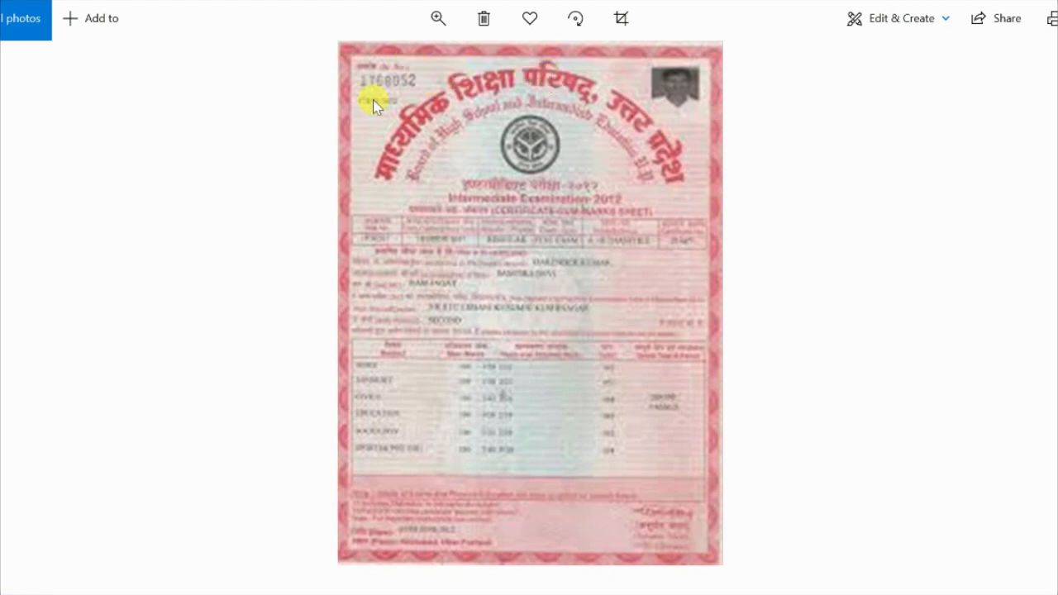
{"action": "left_click", "coordinate": [1056, 1]}
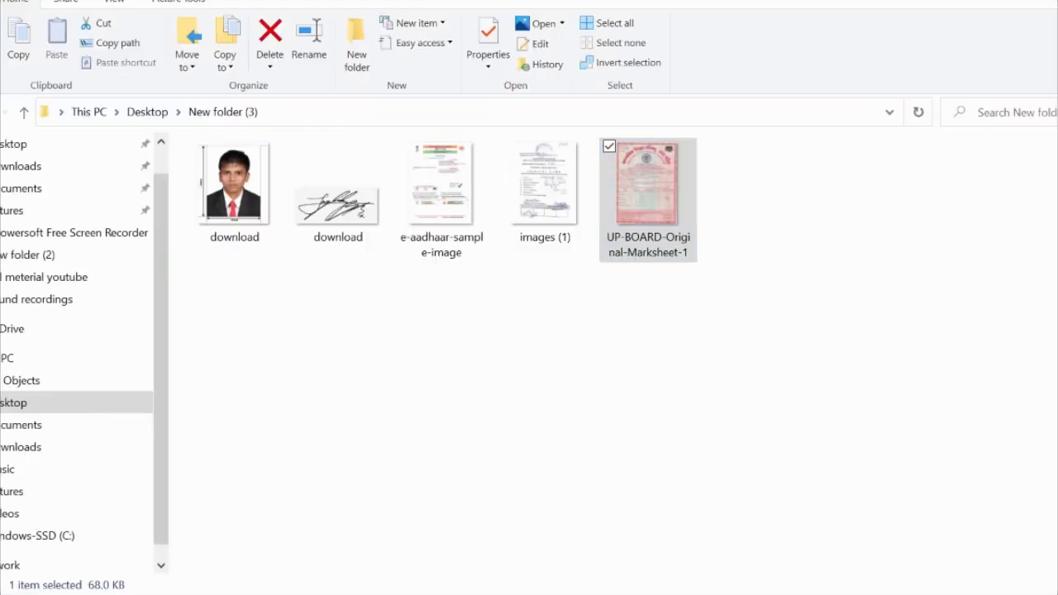
{"action": "left_click", "coordinate": [703, 593]}
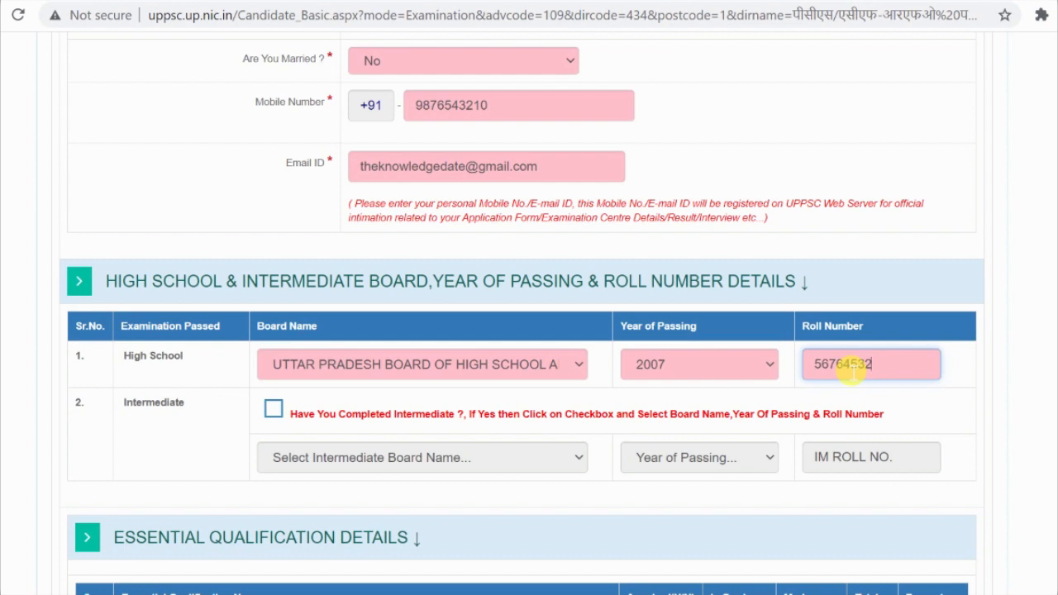
Step: Correct the High School roll number and mark Intermediate as completed
{"action": "key", "text": "BackSpace"}
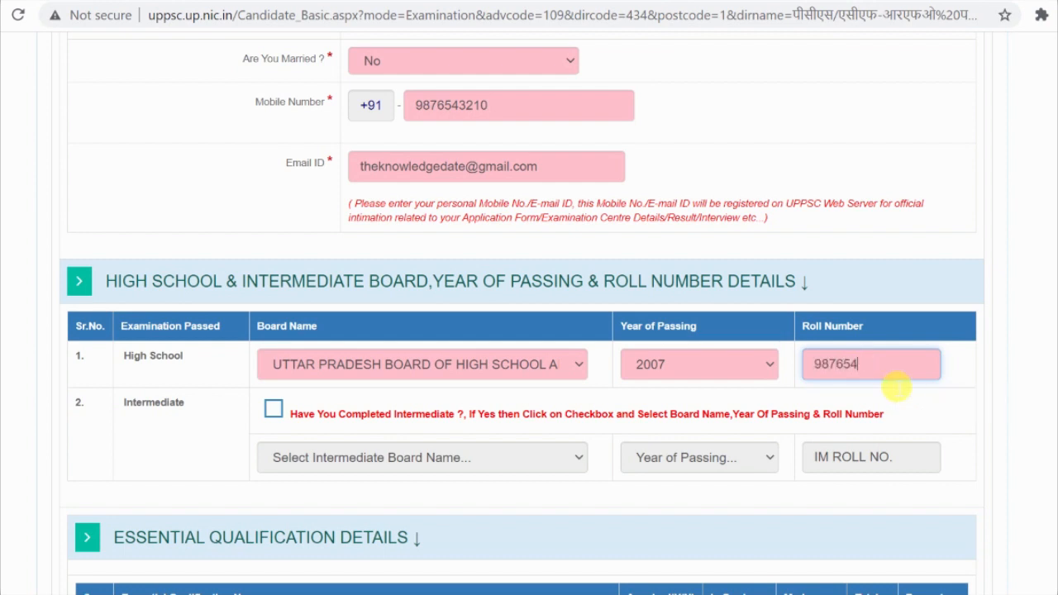
{"action": "left_click", "coordinate": [285, 420]}
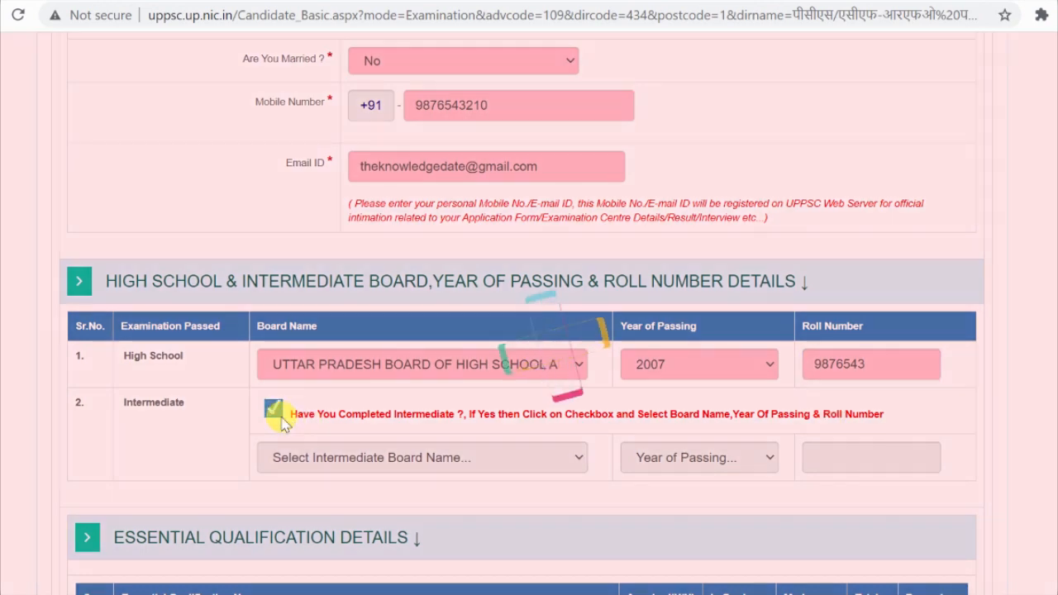
{"action": "scroll", "coordinate": [430, 347], "scroll_direction": "down", "scroll_amount": 3}
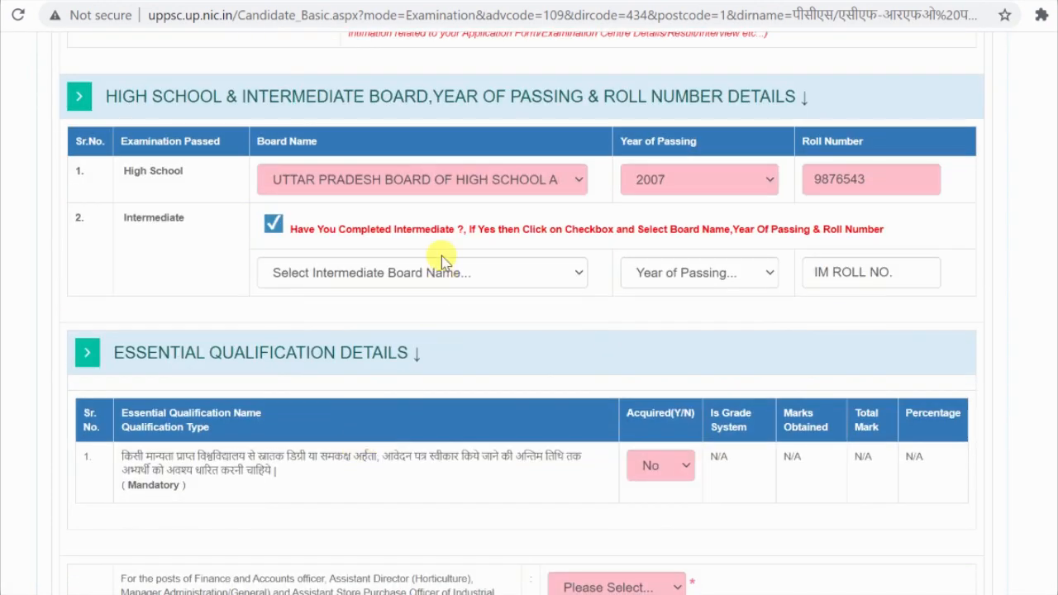
Step: Set the Intermediate board to Uttar Pradesh, passing year 2009, and enter its roll number
{"action": "left_click", "coordinate": [440, 277]}
{"action": "key", "text": "u"}
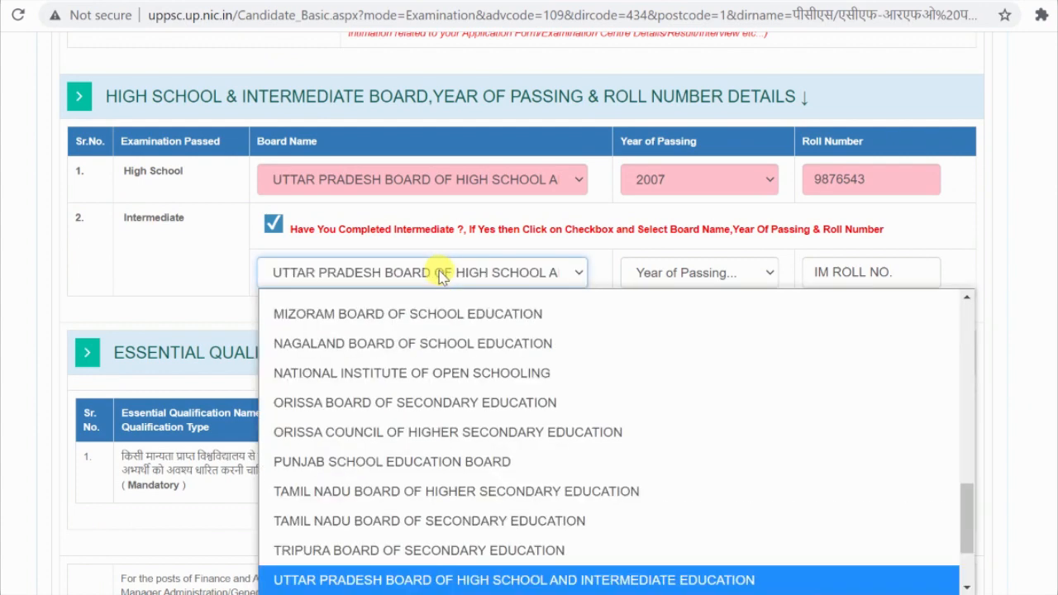
{"action": "key", "text": "Return"}
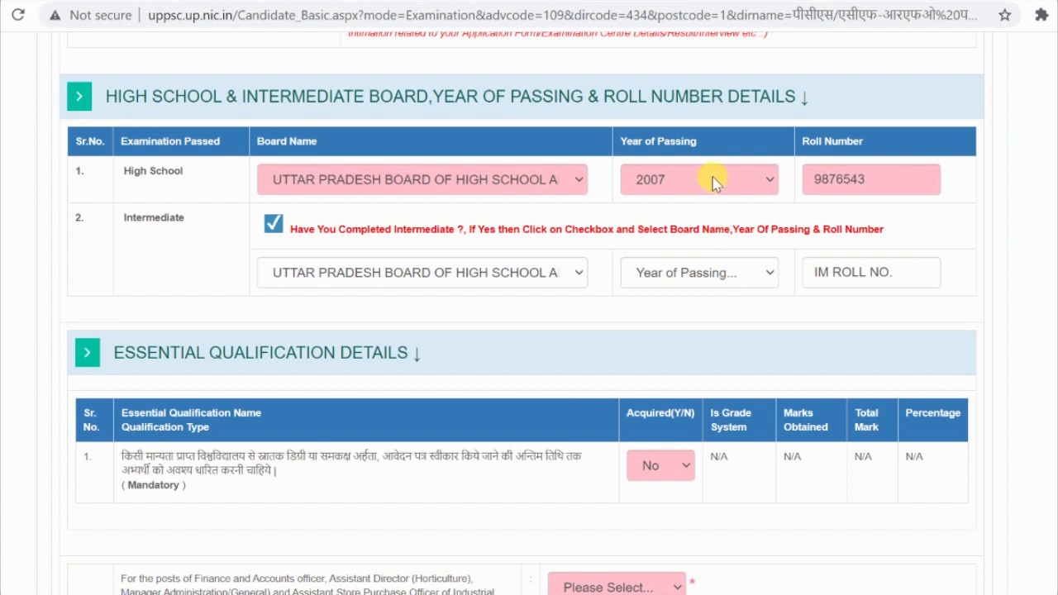
{"action": "left_click", "coordinate": [758, 273]}
{"action": "scroll", "coordinate": [711, 444], "scroll_direction": "down", "scroll_amount": 10}
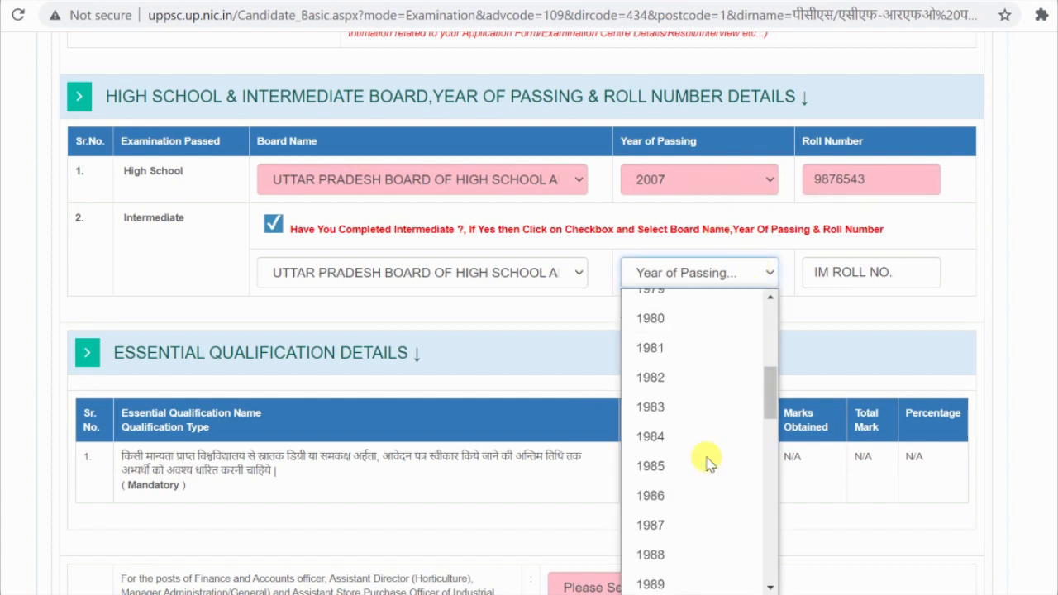
{"action": "scroll", "coordinate": [707, 461], "scroll_direction": "down", "scroll_amount": 2}
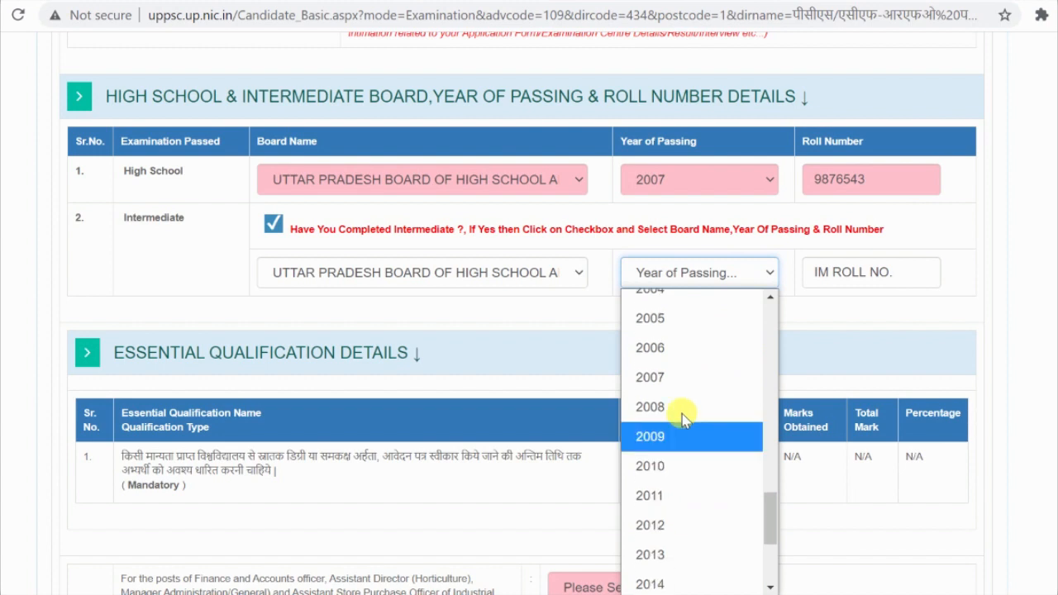
{"action": "left_click", "coordinate": [694, 435]}
{"action": "left_click", "coordinate": [833, 281]}
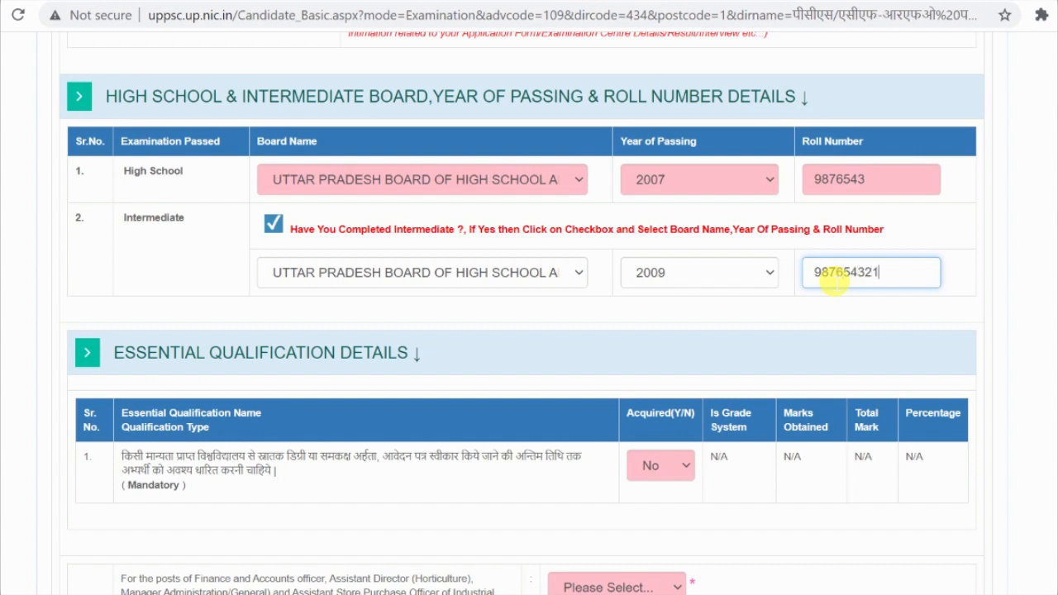
{"action": "scroll", "coordinate": [611, 289], "scroll_direction": "down", "scroll_amount": 2}
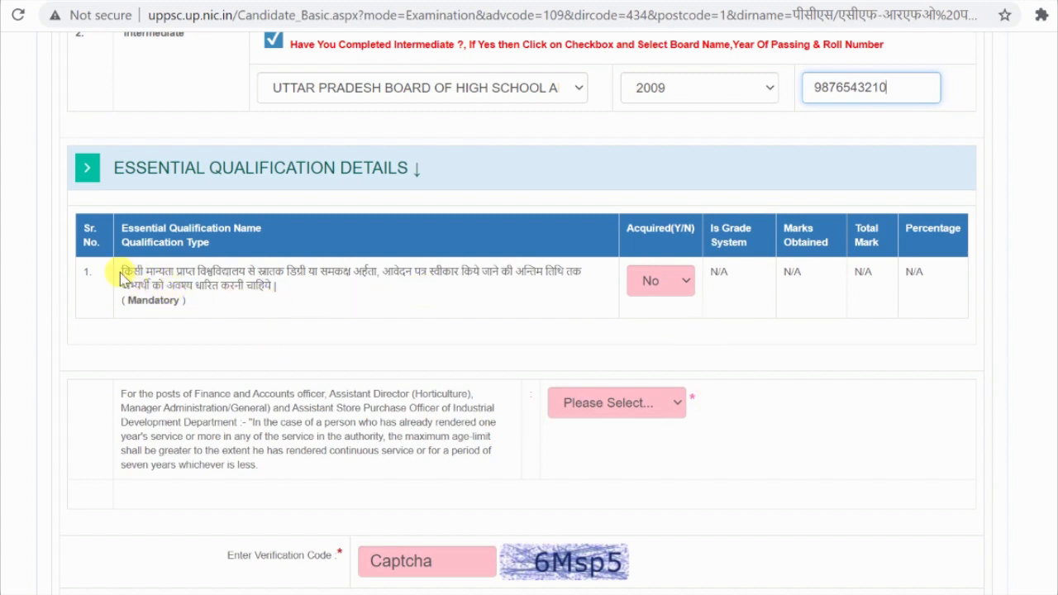
Step: Mark the essential graduation qualification as acquired (Yes)
{"action": "left_click_drag", "start_coordinate": [123, 303], "coordinate": [186, 302]}
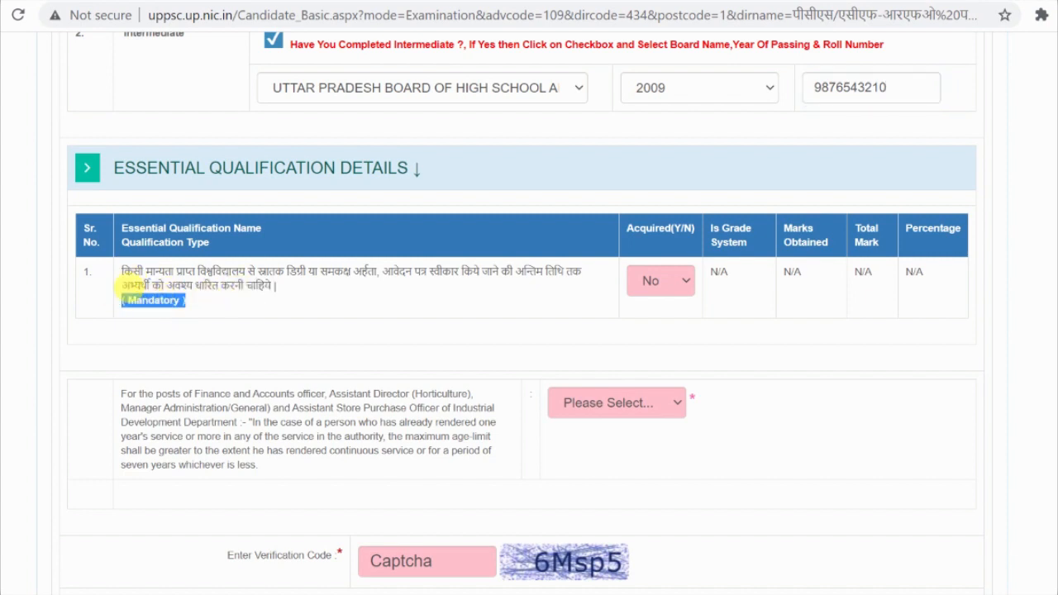
{"action": "left_click_drag", "start_coordinate": [123, 287], "coordinate": [265, 301]}
{"action": "left_click", "coordinate": [406, 279]}
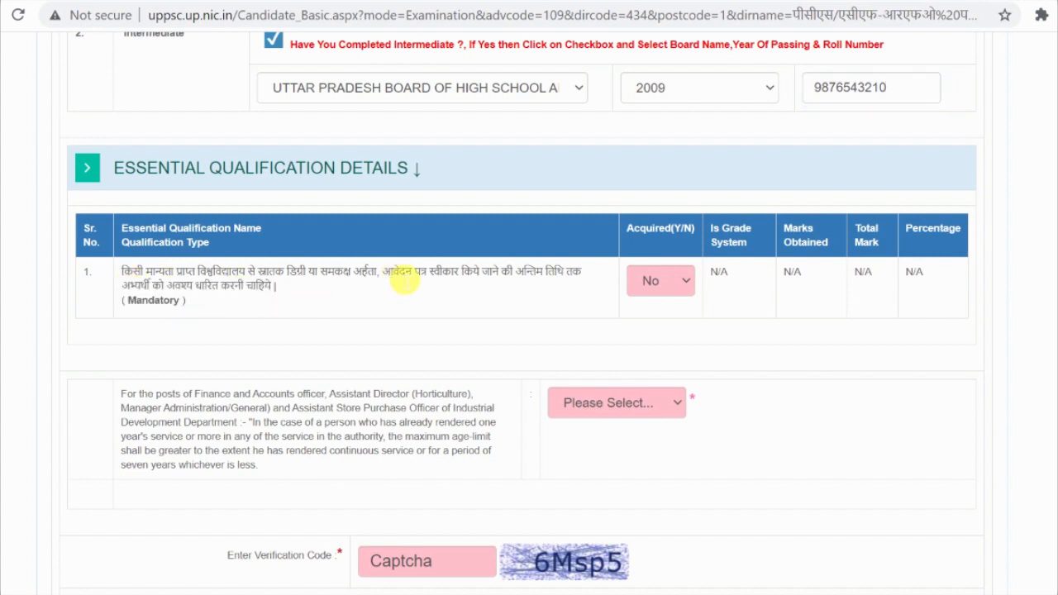
{"action": "left_click", "coordinate": [685, 286]}
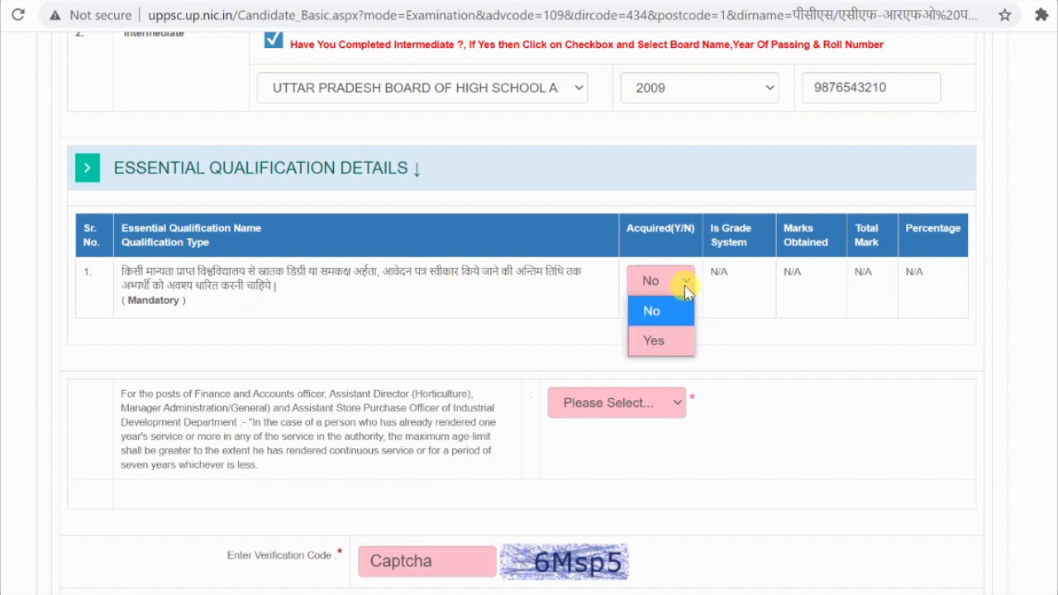
{"action": "left_click", "coordinate": [671, 345]}
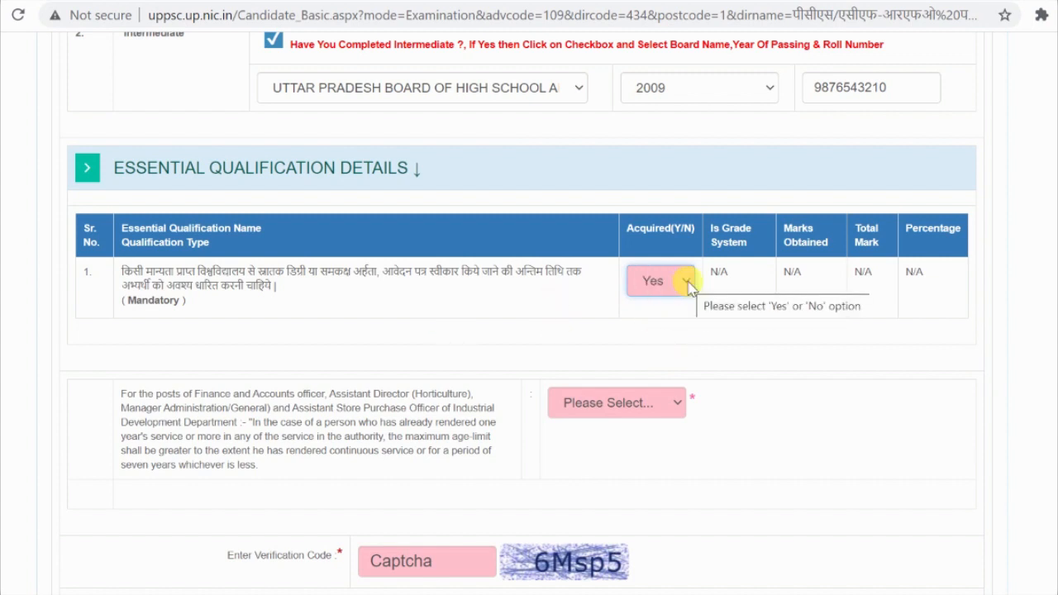
Step: Answer No to the prior-service age-limit extension question
{"action": "scroll", "coordinate": [688, 283], "scroll_direction": "down", "scroll_amount": 1}
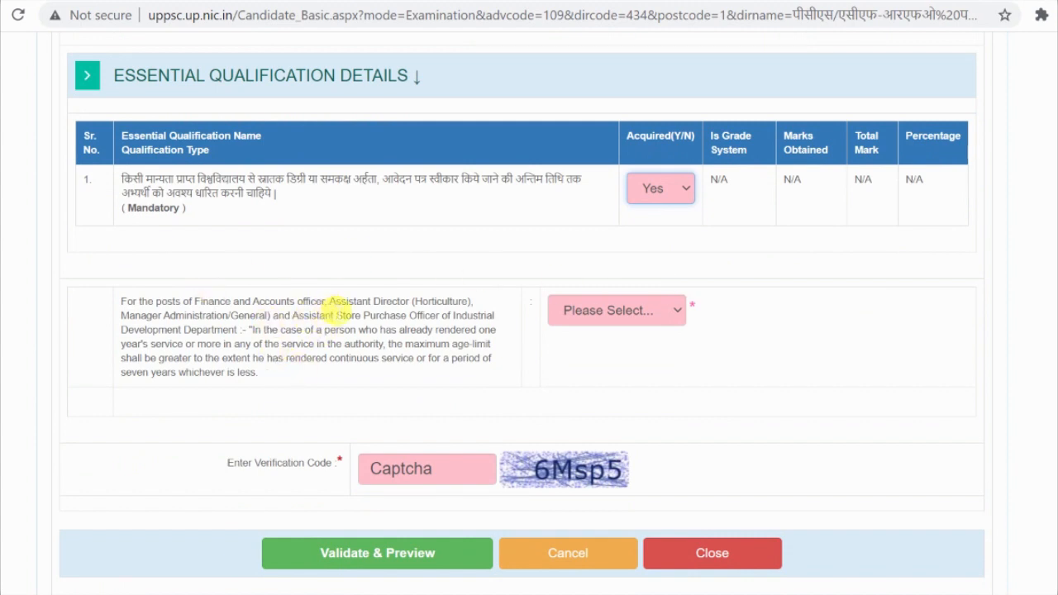
{"action": "left_click_drag", "start_coordinate": [330, 302], "coordinate": [450, 330]}
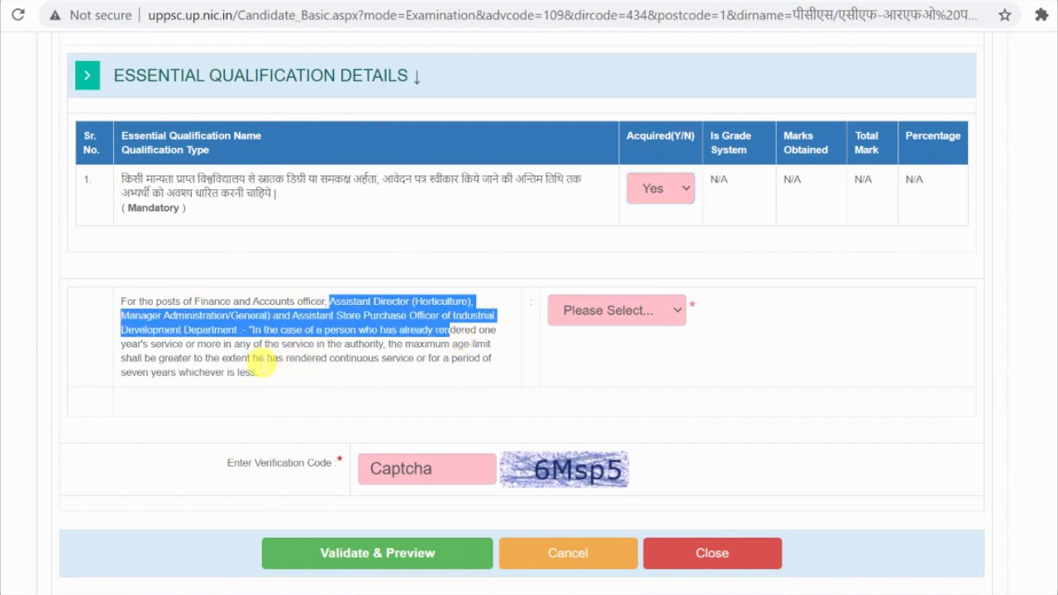
{"action": "left_click", "coordinate": [260, 370]}
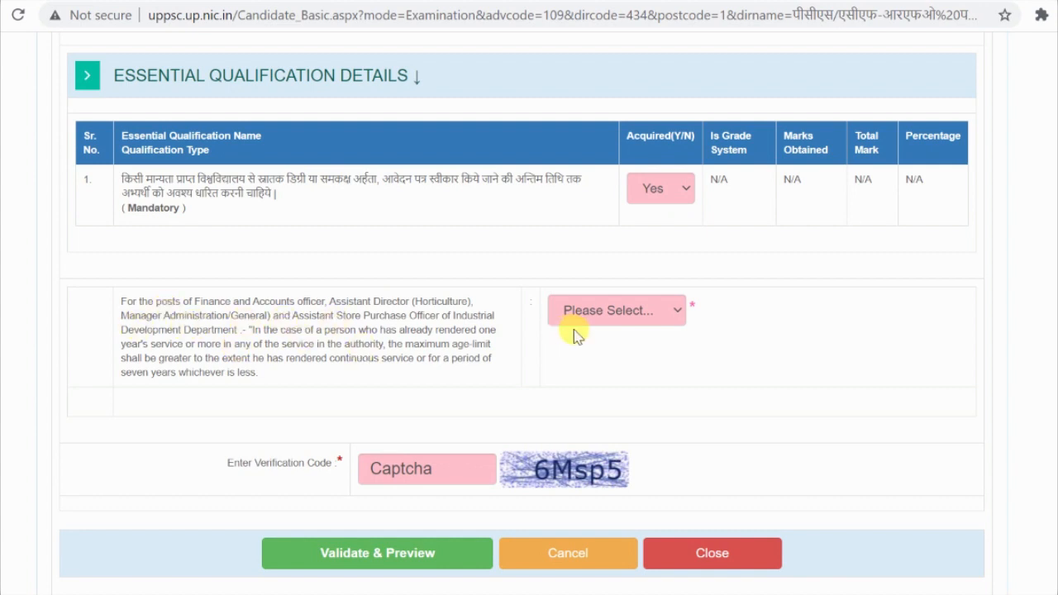
{"action": "left_click", "coordinate": [621, 310]}
{"action": "left_click", "coordinate": [621, 435]}
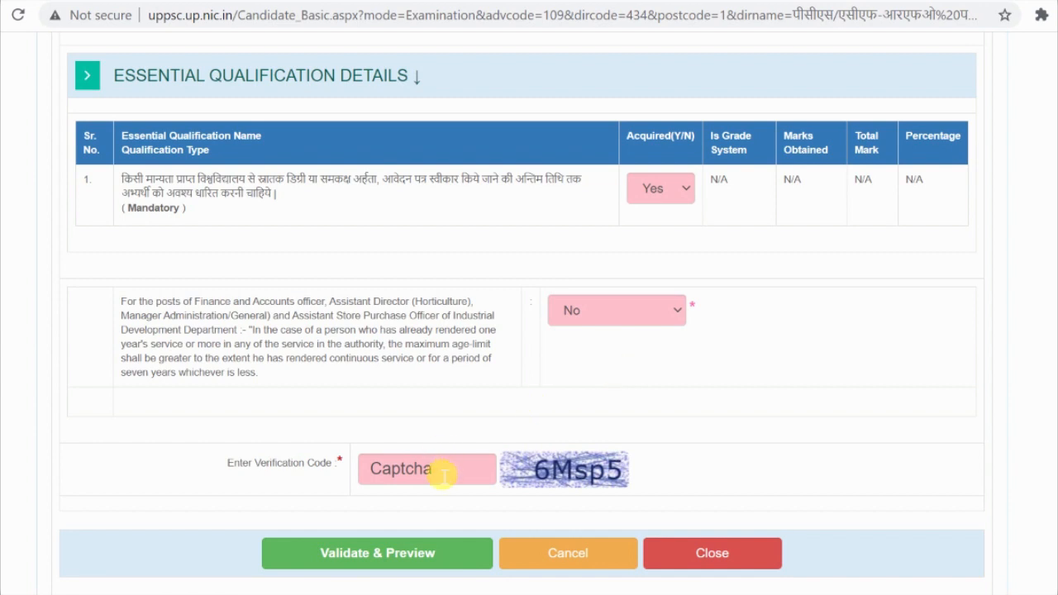
Step: Enter the verification code and submit the form with Validate & Preview
{"action": "left_click", "coordinate": [443, 475]}
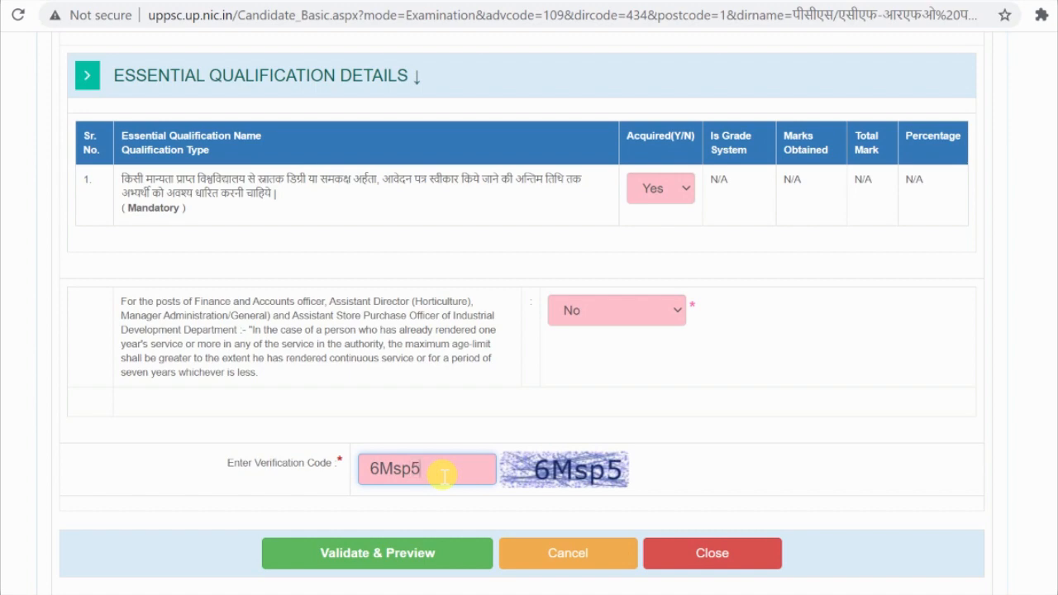
{"action": "scroll", "coordinate": [504, 439], "scroll_direction": "up", "scroll_amount": 6}
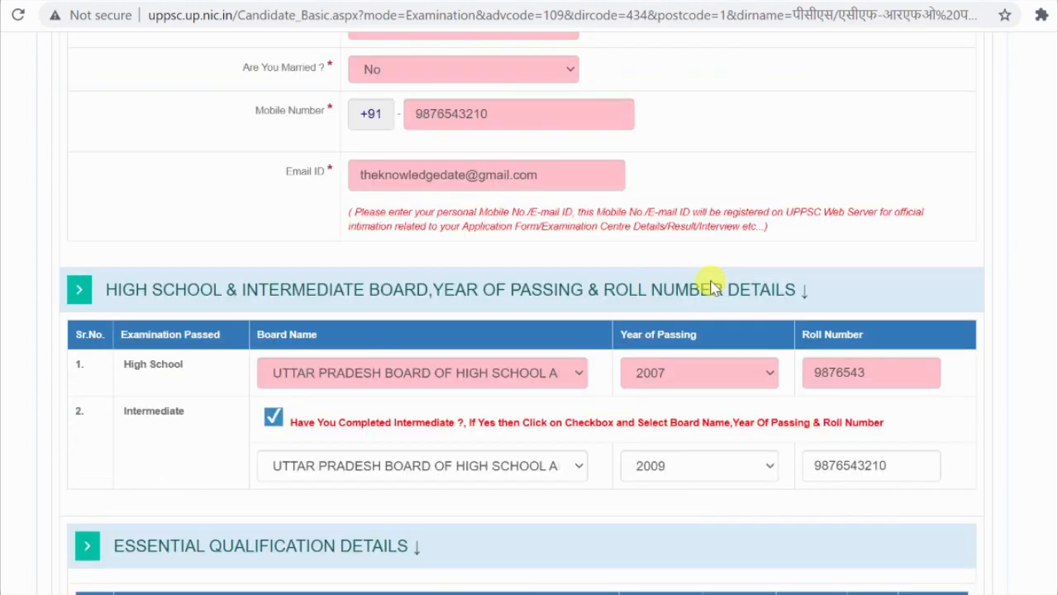
{"action": "scroll", "coordinate": [711, 285], "scroll_direction": "up", "scroll_amount": 12}
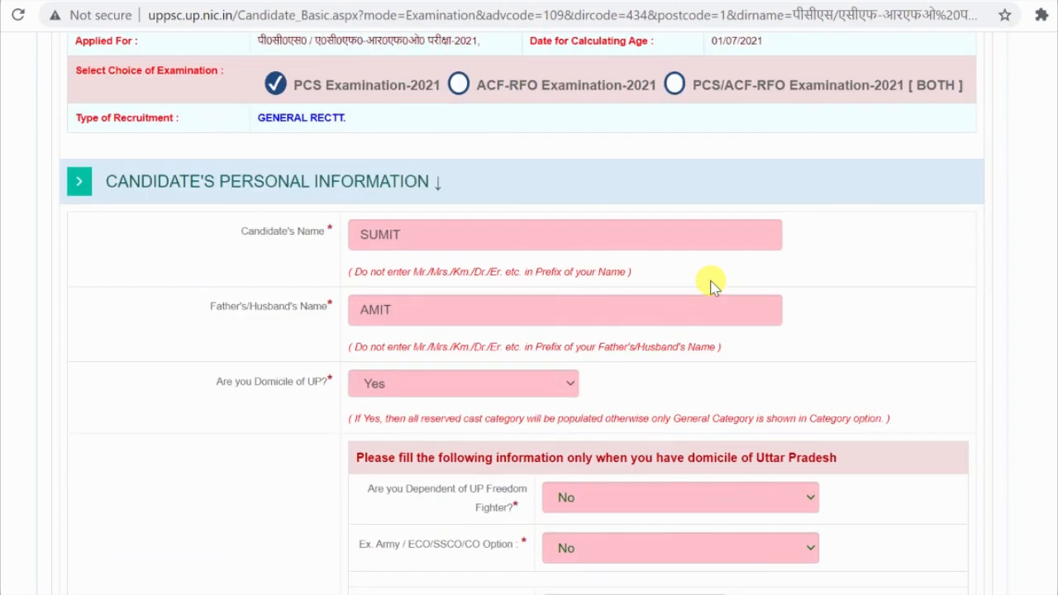
{"action": "scroll", "coordinate": [711, 285], "scroll_direction": "down", "scroll_amount": 16}
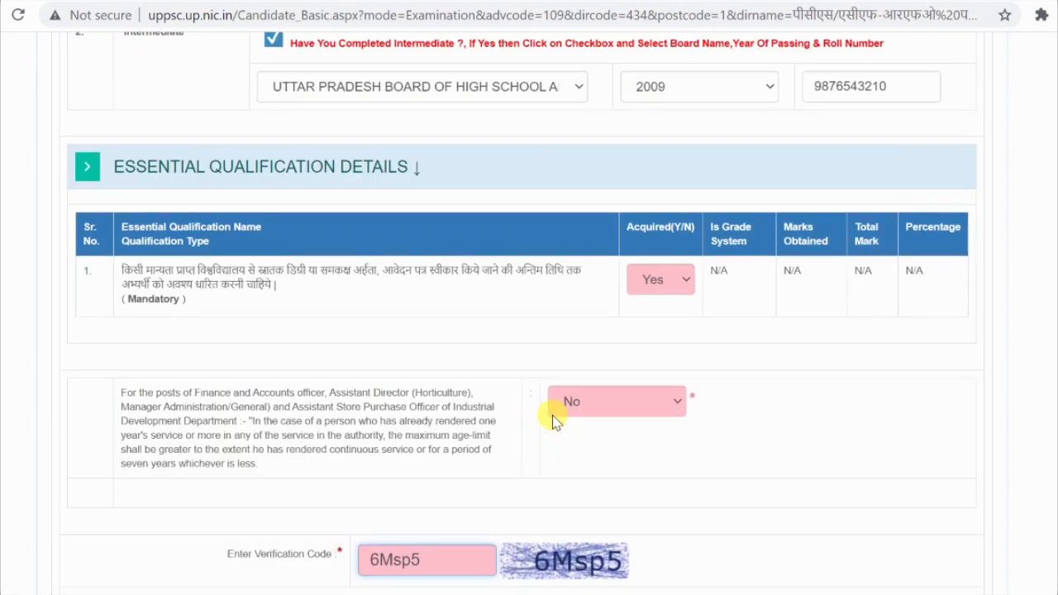
{"action": "scroll", "coordinate": [553, 420], "scroll_direction": "down", "scroll_amount": 3}
{"action": "left_click", "coordinate": [373, 364]}
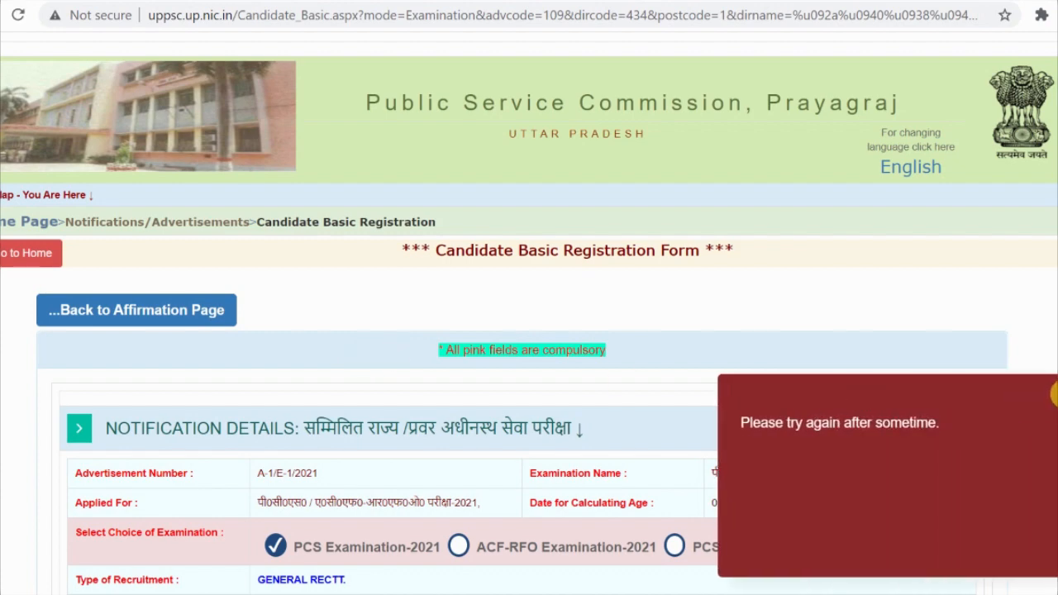
Step: Scroll through the form to review it and the 'Please try again after sometime.' error
{"action": "scroll", "coordinate": [600, 345], "scroll_direction": "down", "scroll_amount": 6}
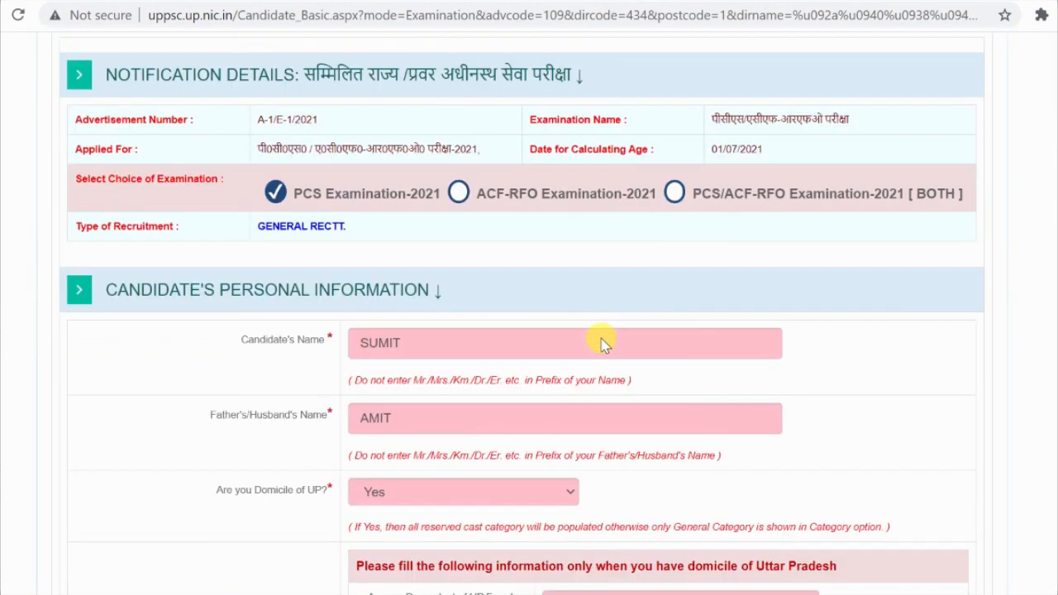
{"action": "scroll", "coordinate": [601, 345], "scroll_direction": "down", "scroll_amount": 3}
{"action": "scroll", "coordinate": [601, 346], "scroll_direction": "down", "scroll_amount": 12}
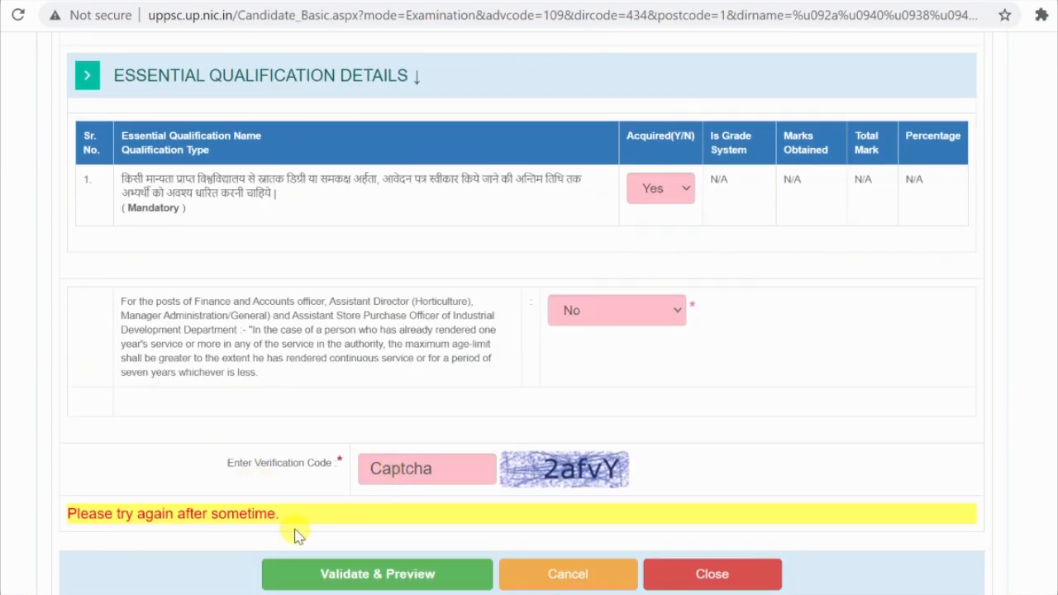
{"action": "scroll", "coordinate": [264, 506], "scroll_direction": "down", "scroll_amount": 2}
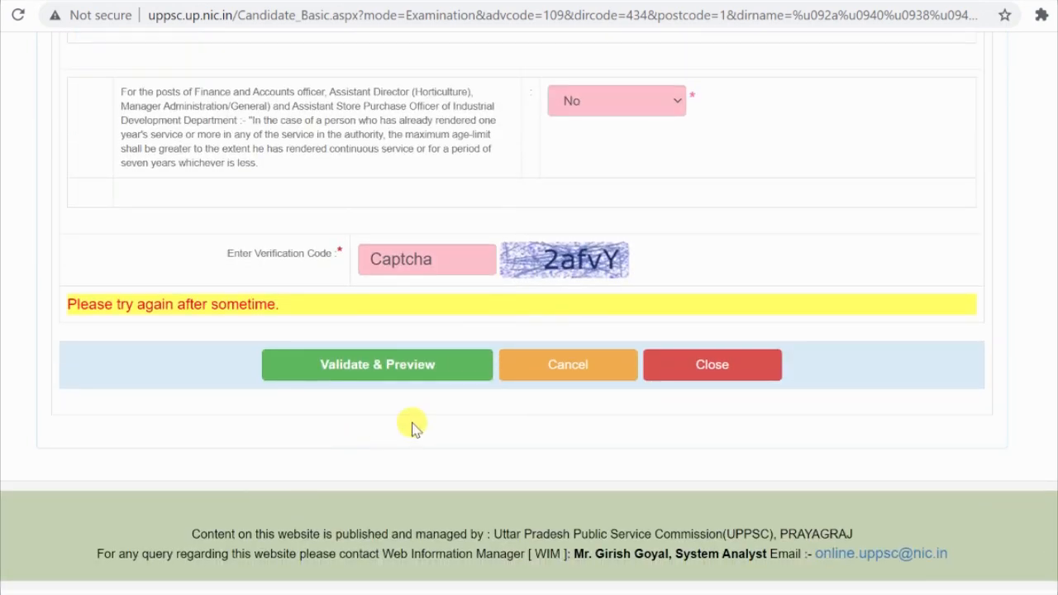
{"action": "scroll", "coordinate": [414, 427], "scroll_direction": "up", "scroll_amount": 4}
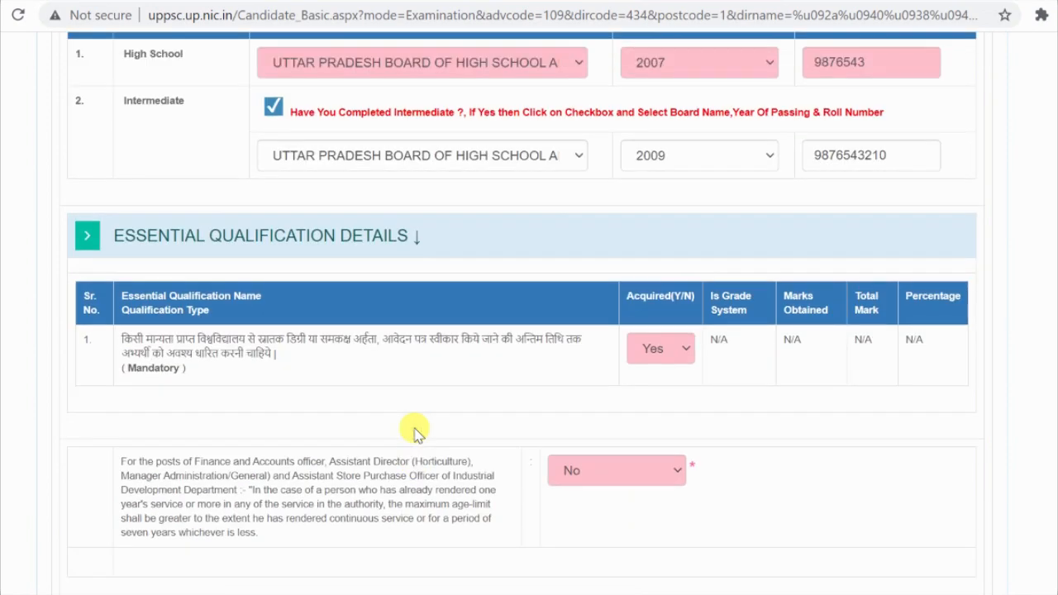
{"action": "scroll", "coordinate": [413, 431], "scroll_direction": "down", "scroll_amount": 3}
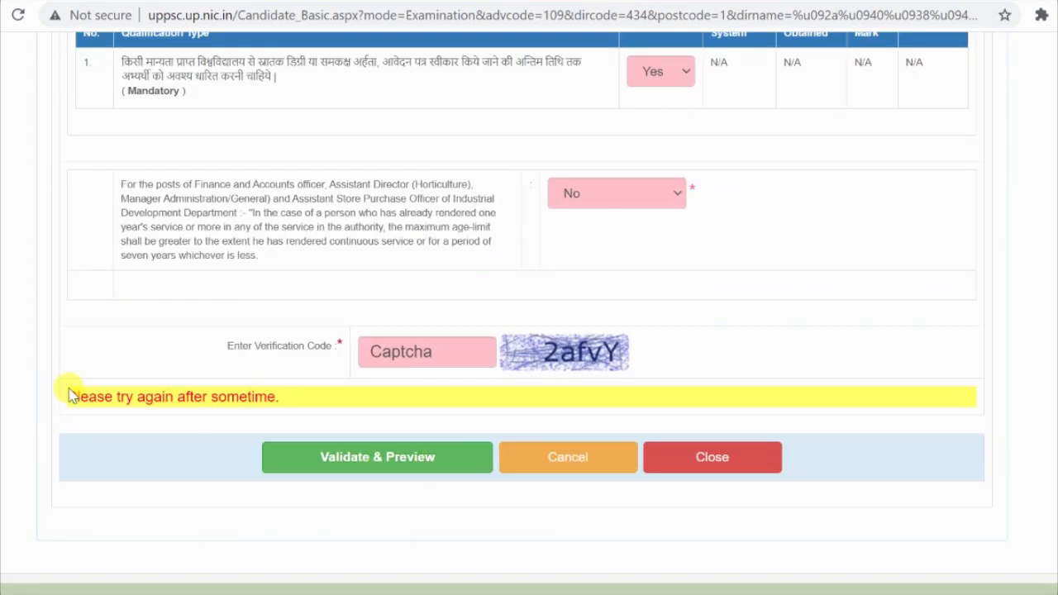
{"action": "left_click_drag", "start_coordinate": [76, 402], "coordinate": [285, 405]}
{"action": "left_click", "coordinate": [238, 411]}
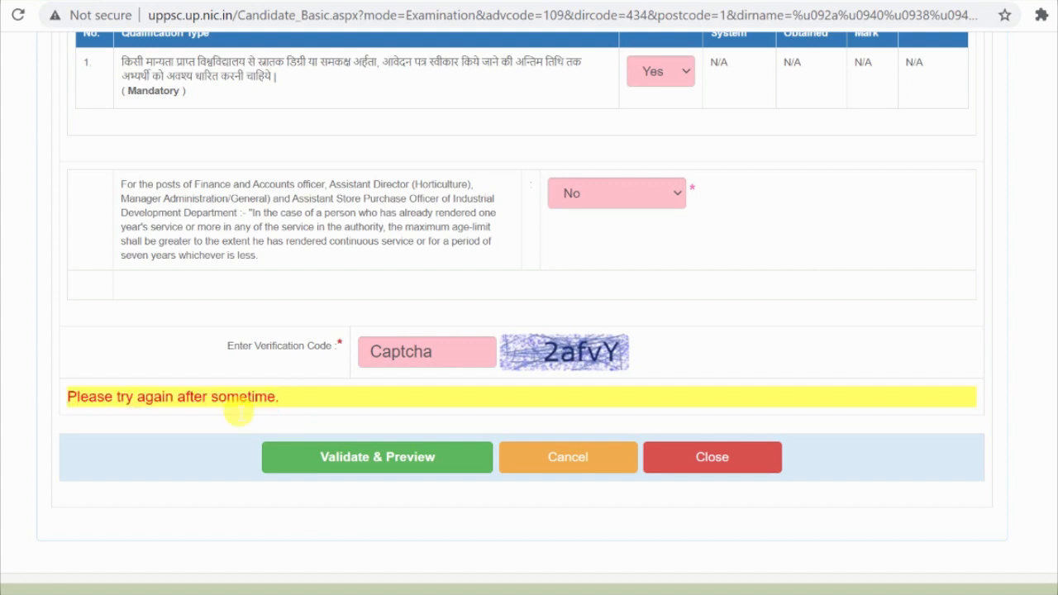
{"action": "scroll", "coordinate": [238, 411], "scroll_direction": "up", "scroll_amount": 1}
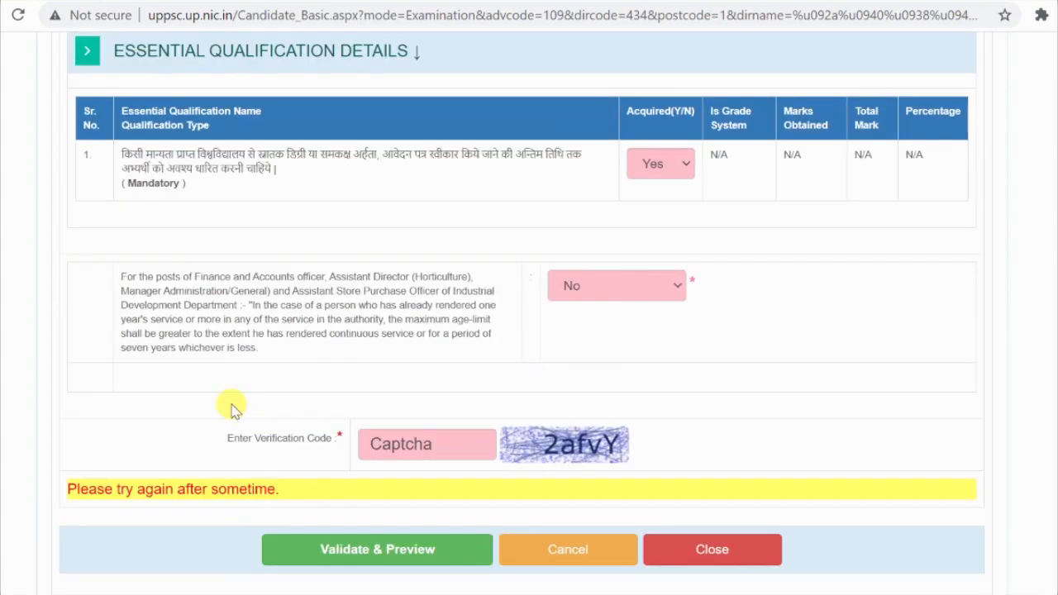
{"action": "scroll", "coordinate": [233, 408], "scroll_direction": "up", "scroll_amount": 1}
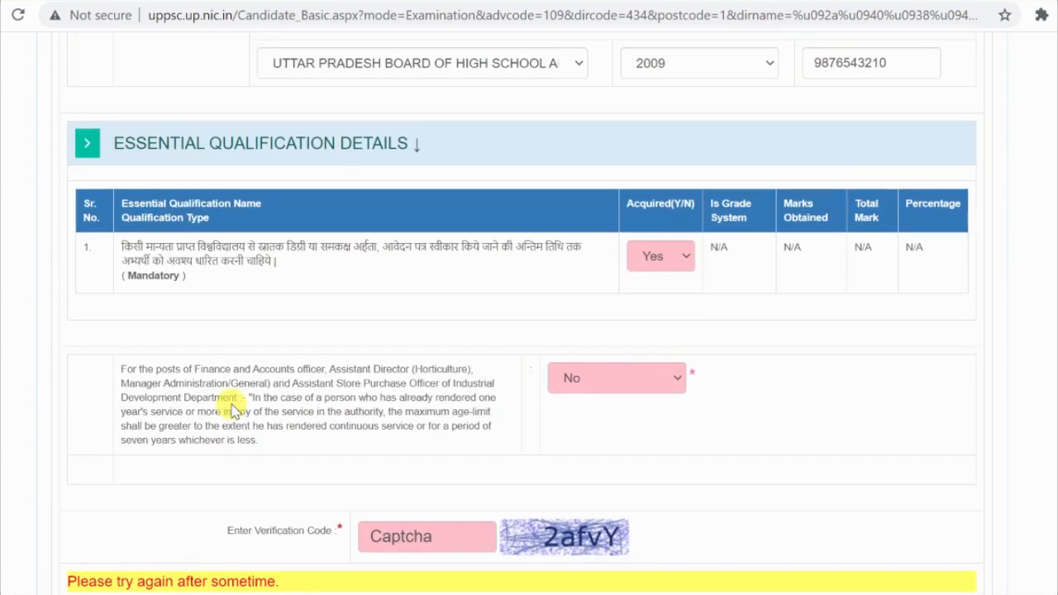
{"action": "scroll", "coordinate": [233, 408], "scroll_direction": "up", "scroll_amount": 1}
{"action": "scroll", "coordinate": [233, 409], "scroll_direction": "up", "scroll_amount": 4}
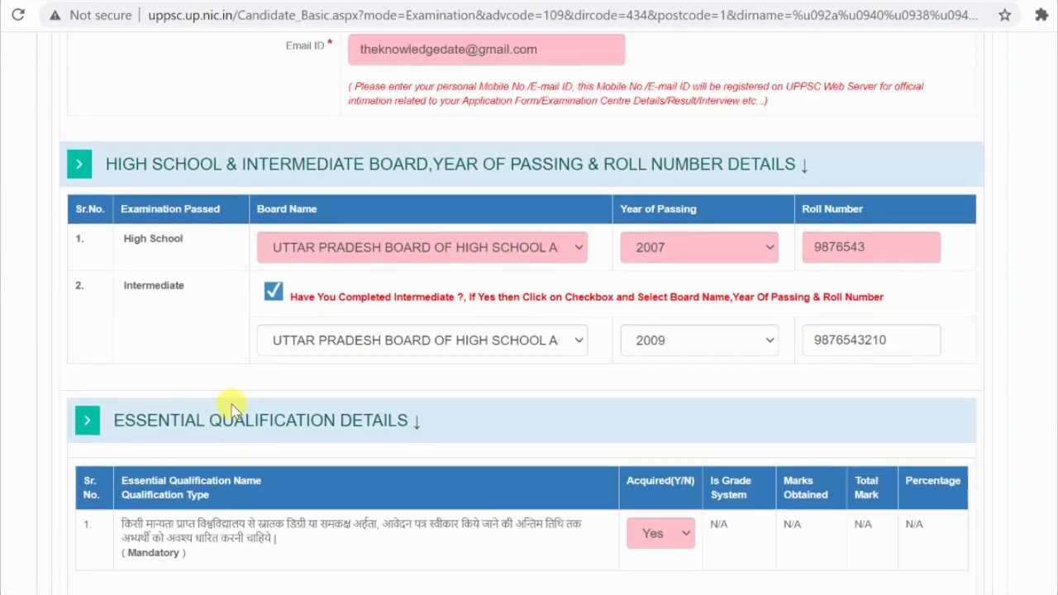
{"action": "scroll", "coordinate": [233, 409], "scroll_direction": "up", "scroll_amount": 6}
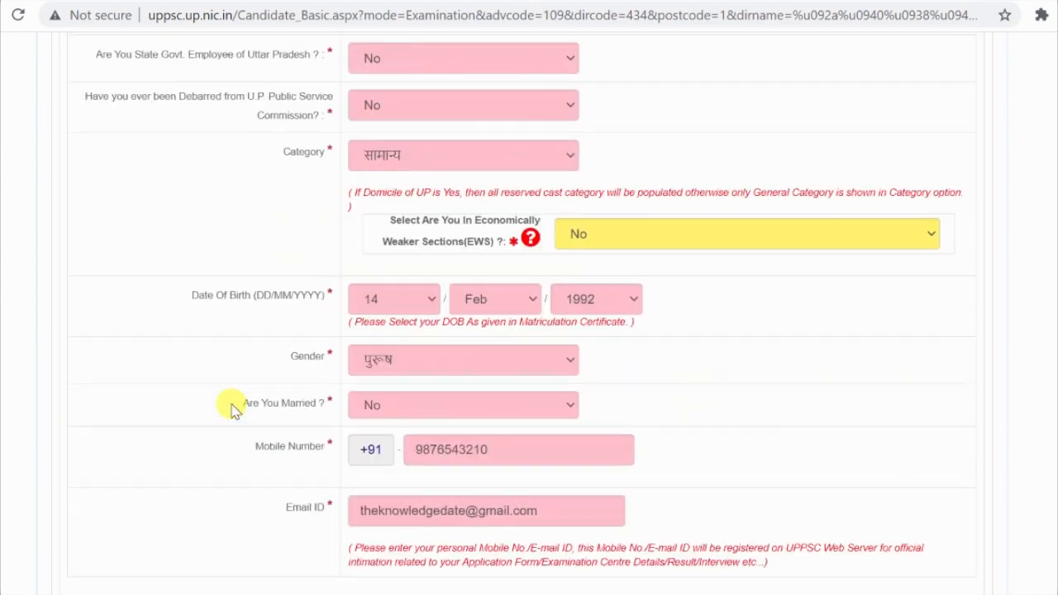
{"action": "scroll", "coordinate": [233, 408], "scroll_direction": "up", "scroll_amount": 6}
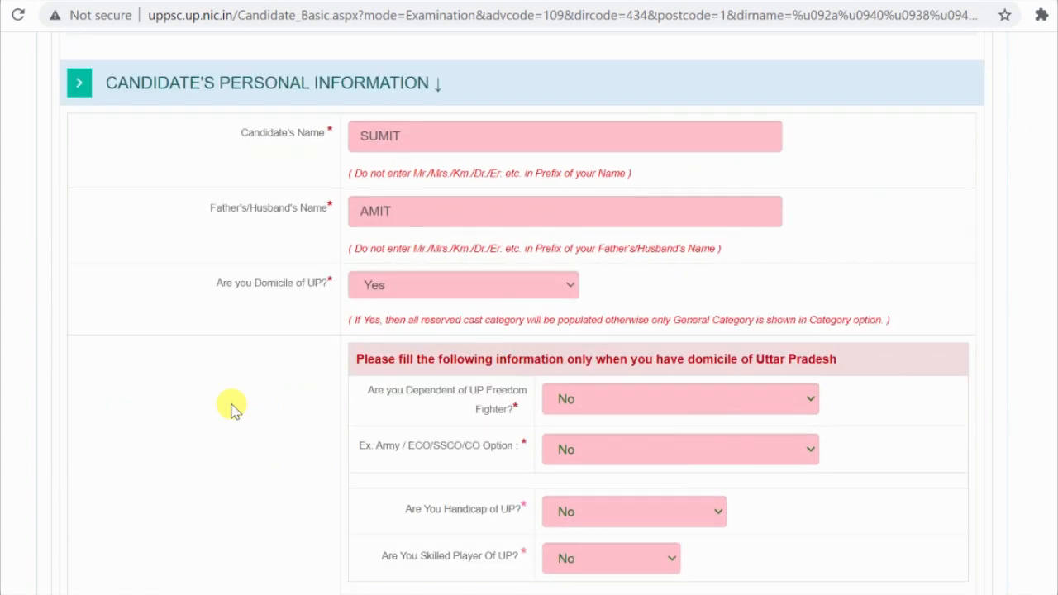
{"action": "scroll", "coordinate": [233, 408], "scroll_direction": "down", "scroll_amount": 3}
{"action": "scroll", "coordinate": [233, 409], "scroll_direction": "down", "scroll_amount": 17}
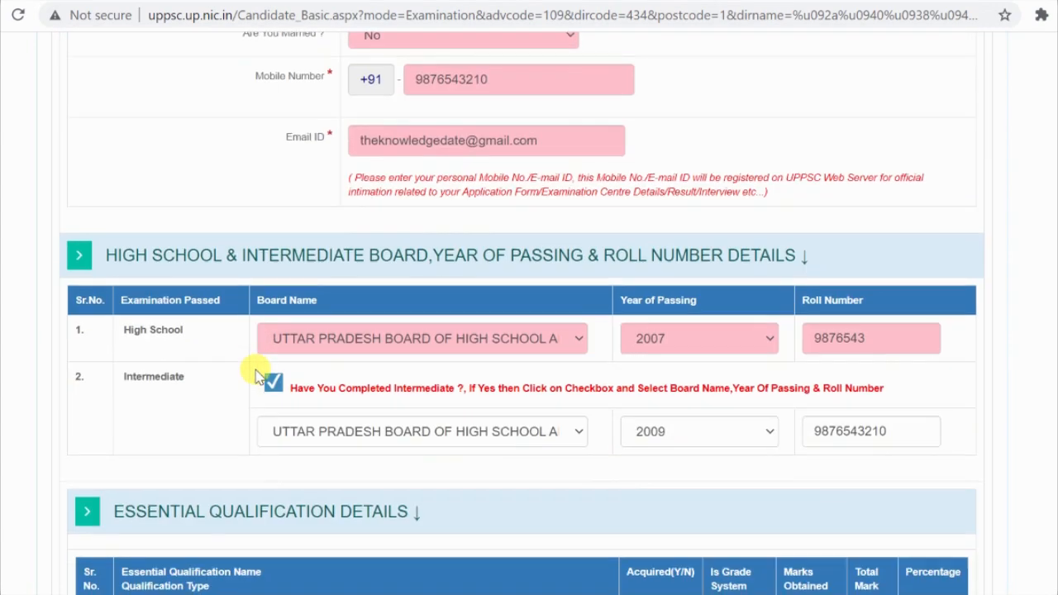
{"action": "scroll", "coordinate": [256, 376], "scroll_direction": "down", "scroll_amount": 1}
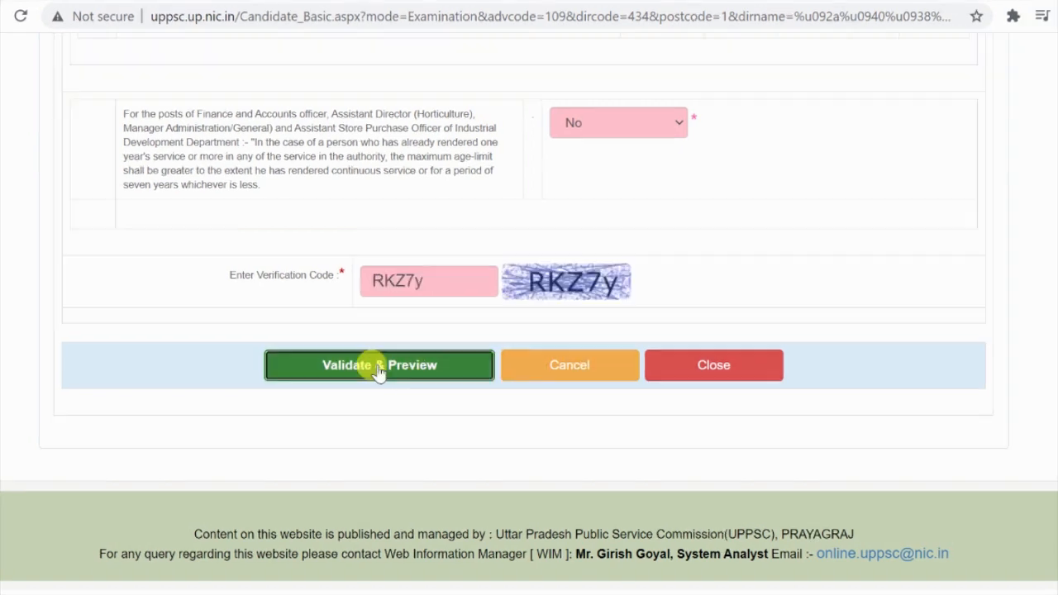
Step: Preview the entries, tick 'I have carefully checked all the entries', then return to the form
{"action": "left_click", "coordinate": [369, 366]}
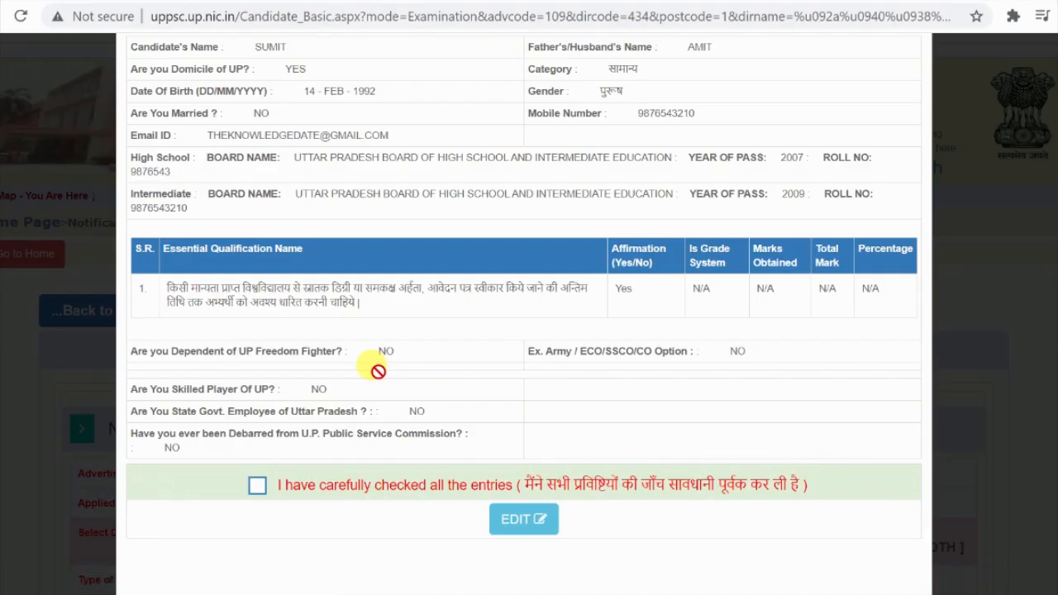
{"action": "scroll", "coordinate": [375, 176], "scroll_direction": "down", "scroll_amount": 2}
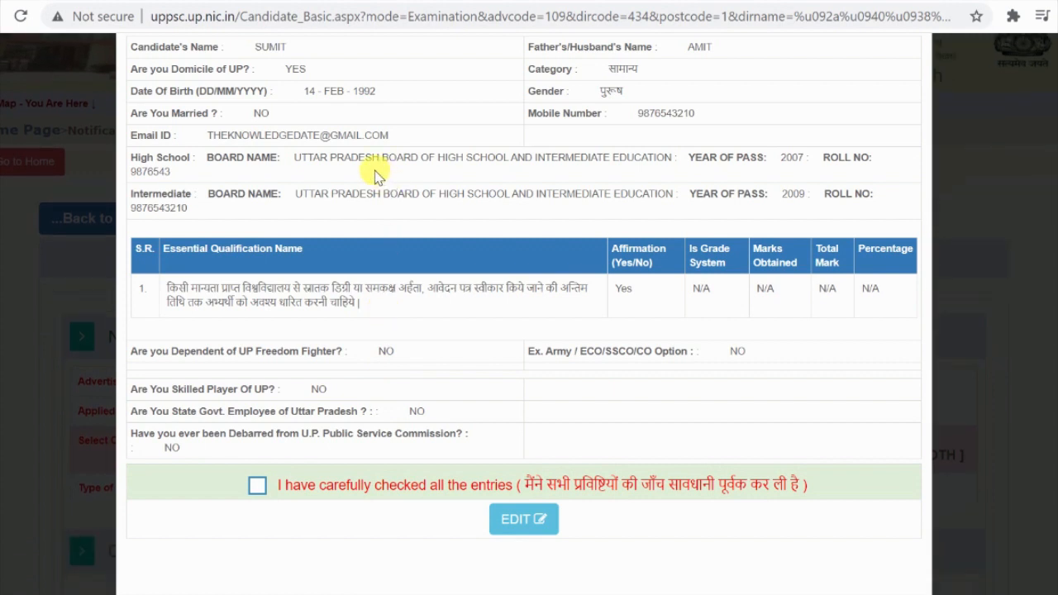
{"action": "left_click", "coordinate": [257, 485]}
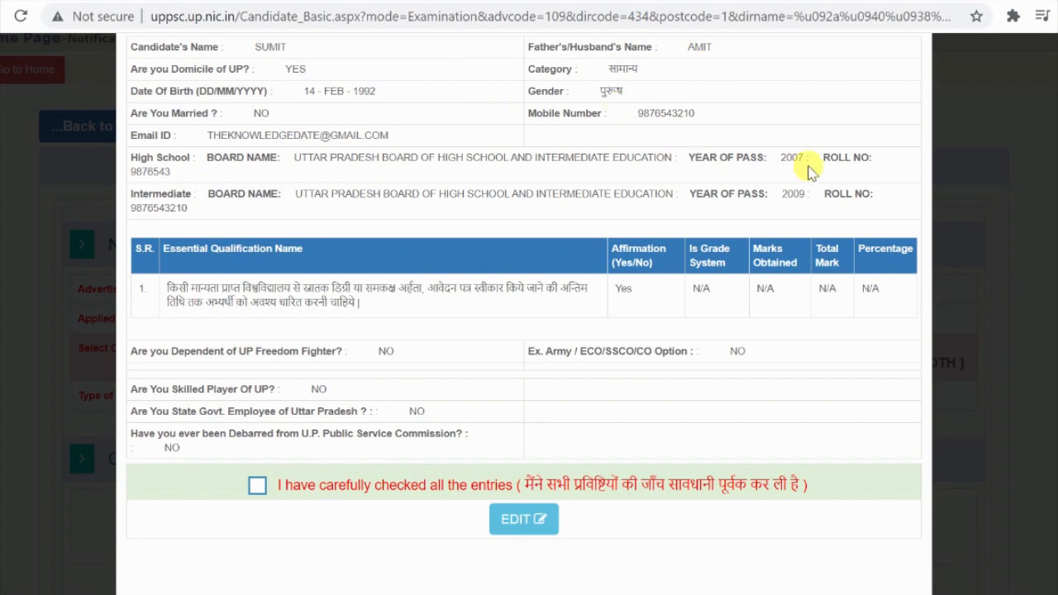
{"action": "left_click", "coordinate": [257, 486]}
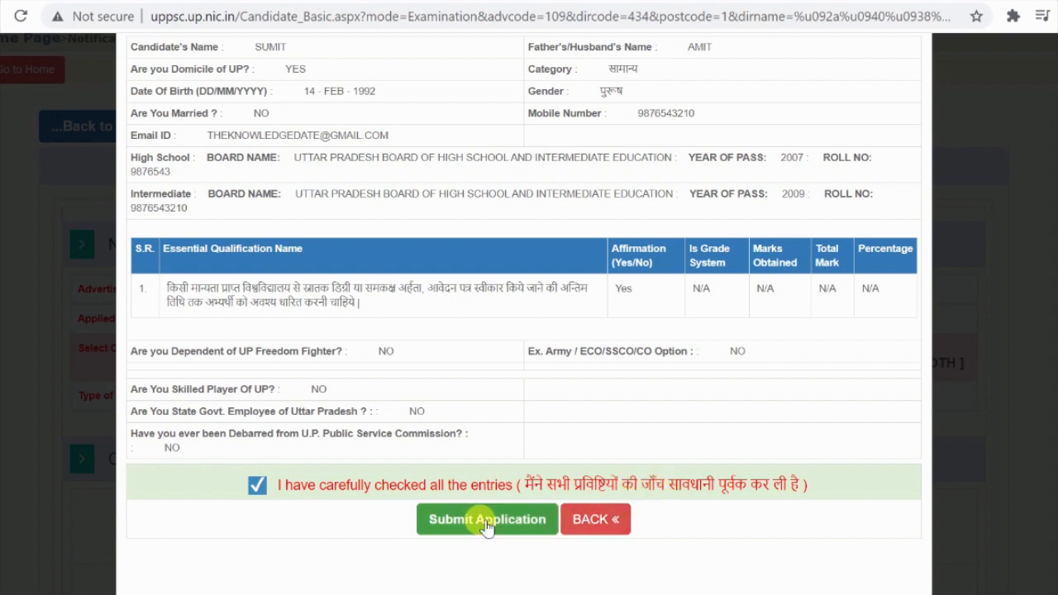
{"action": "left_click", "coordinate": [591, 520]}
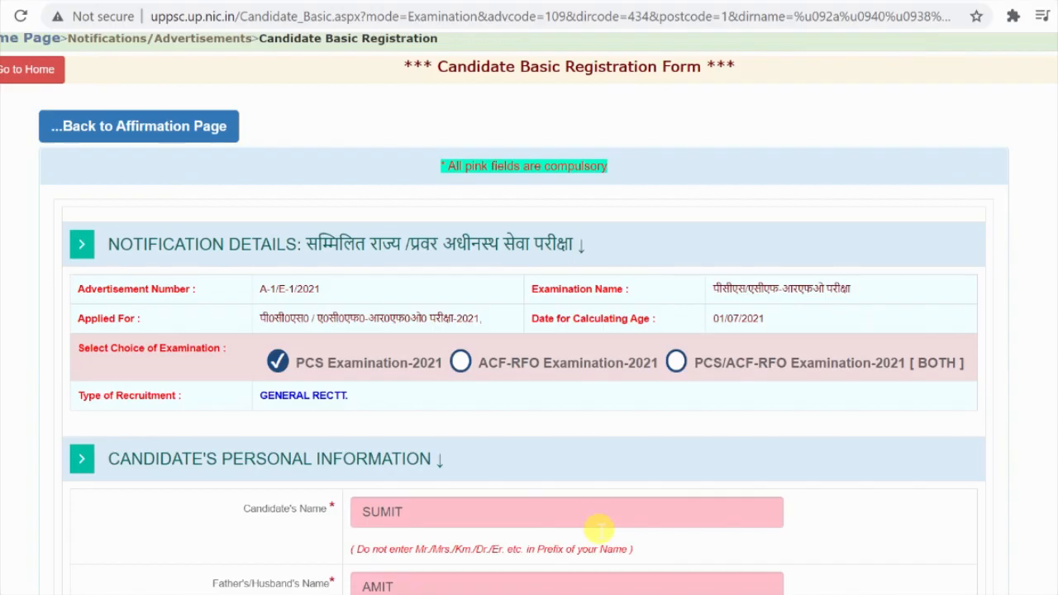
Step: Replace the verification code, validate, and start submitting the application, cancelling the confirmation
{"action": "scroll", "coordinate": [463, 388], "scroll_direction": "down", "scroll_amount": 4}
{"action": "scroll", "coordinate": [463, 418], "scroll_direction": "down", "scroll_amount": 20}
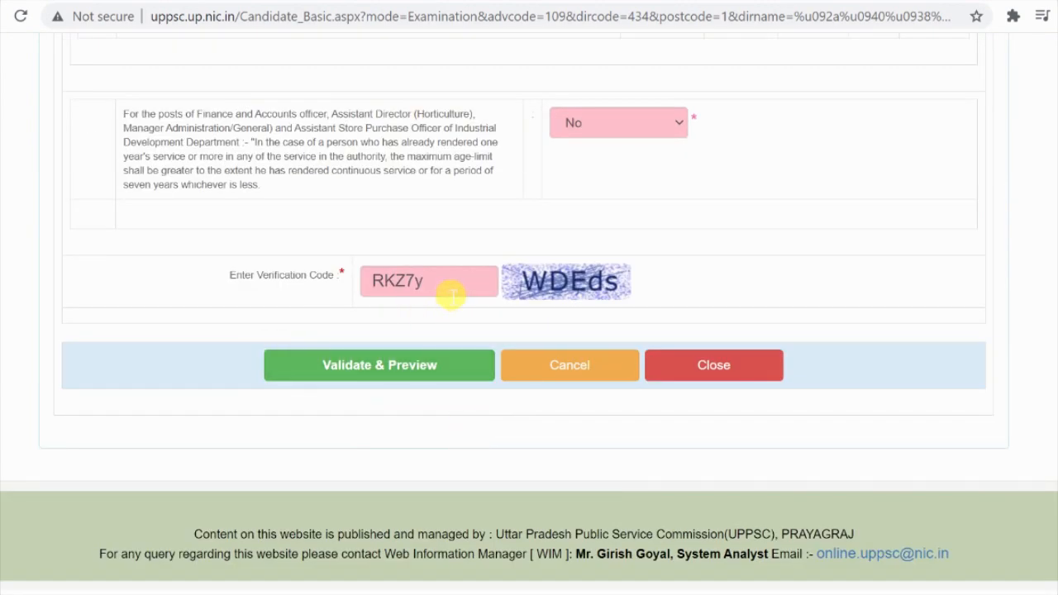
{"action": "left_click_drag", "start_coordinate": [450, 285], "coordinate": [298, 308]}
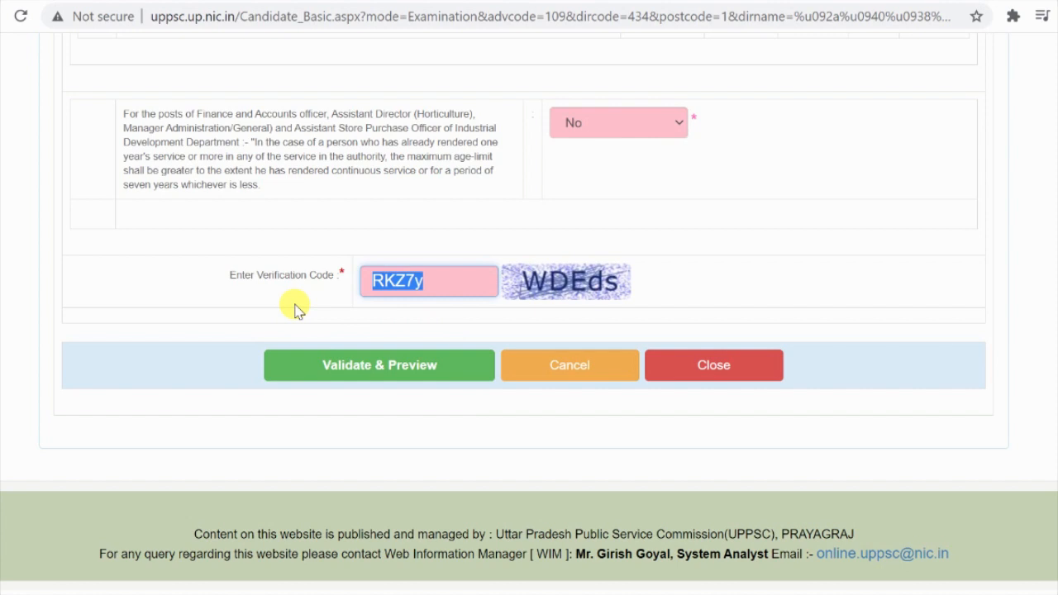
{"action": "type", "text": "WDEds"}
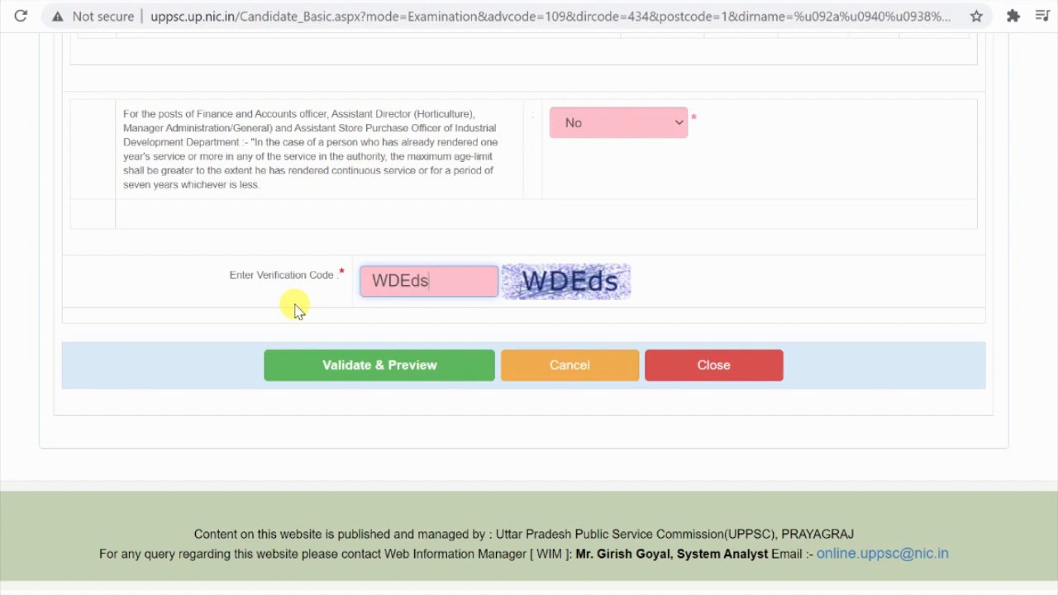
{"action": "left_click", "coordinate": [300, 366]}
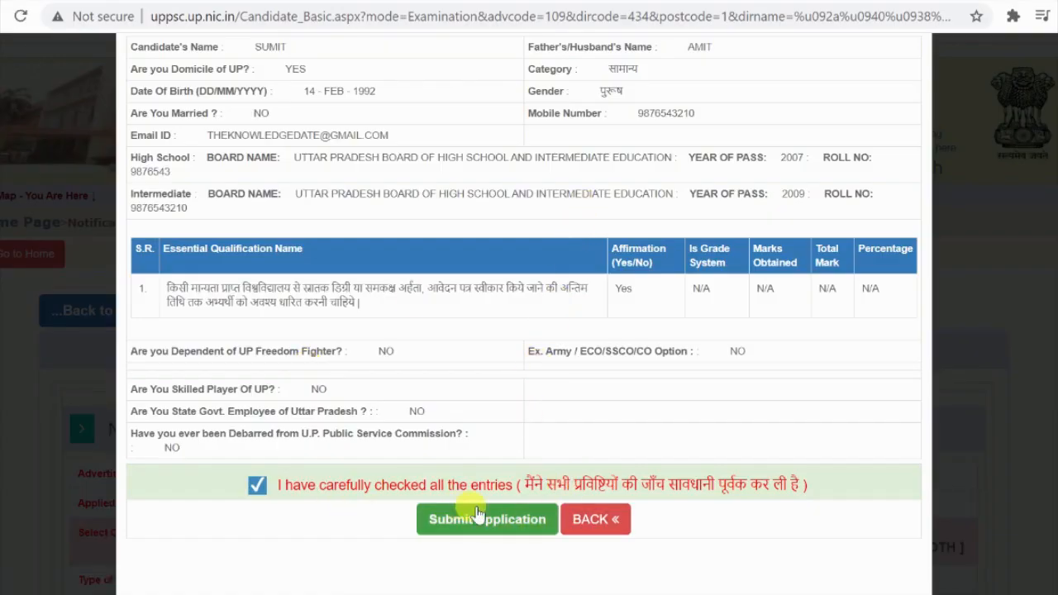
{"action": "left_click", "coordinate": [494, 529]}
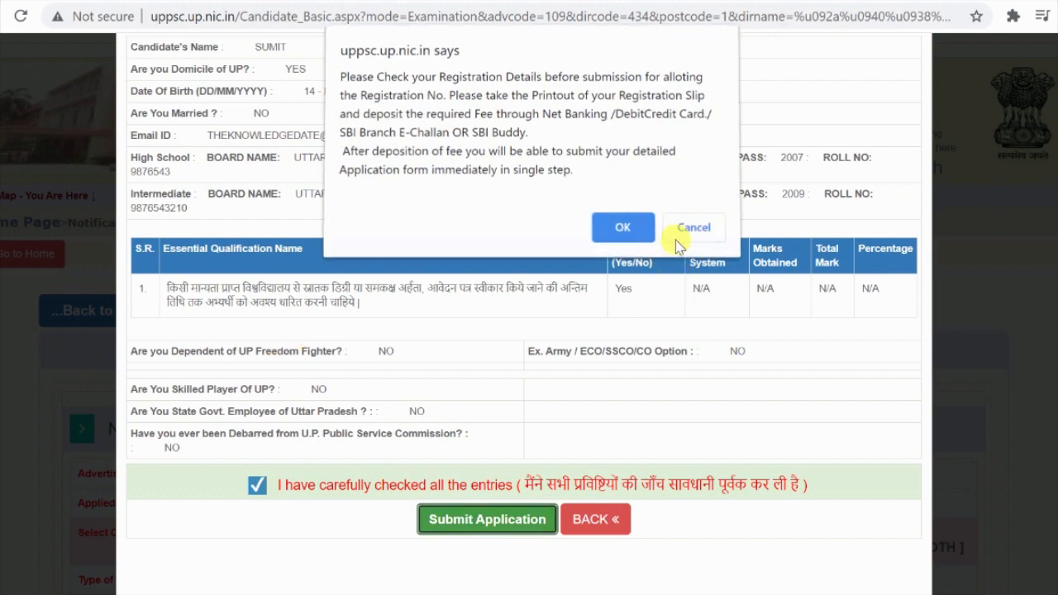
{"action": "left_click", "coordinate": [692, 227]}
Step: Dismiss the right-click warning and bring up the print dialog for the preview
{"action": "right_click", "coordinate": [248, 89]}
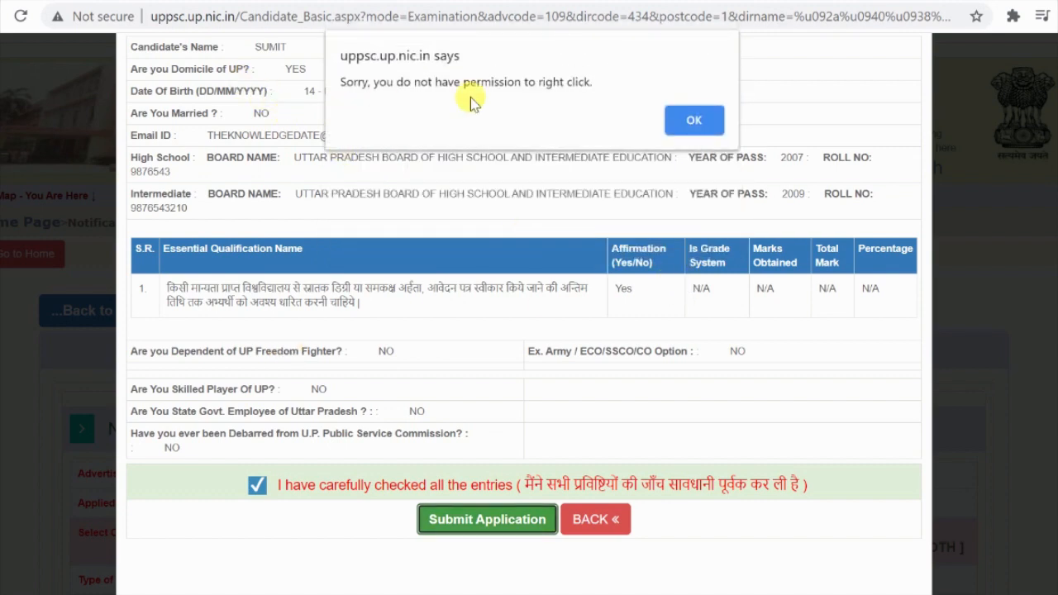
{"action": "left_click", "coordinate": [673, 122]}
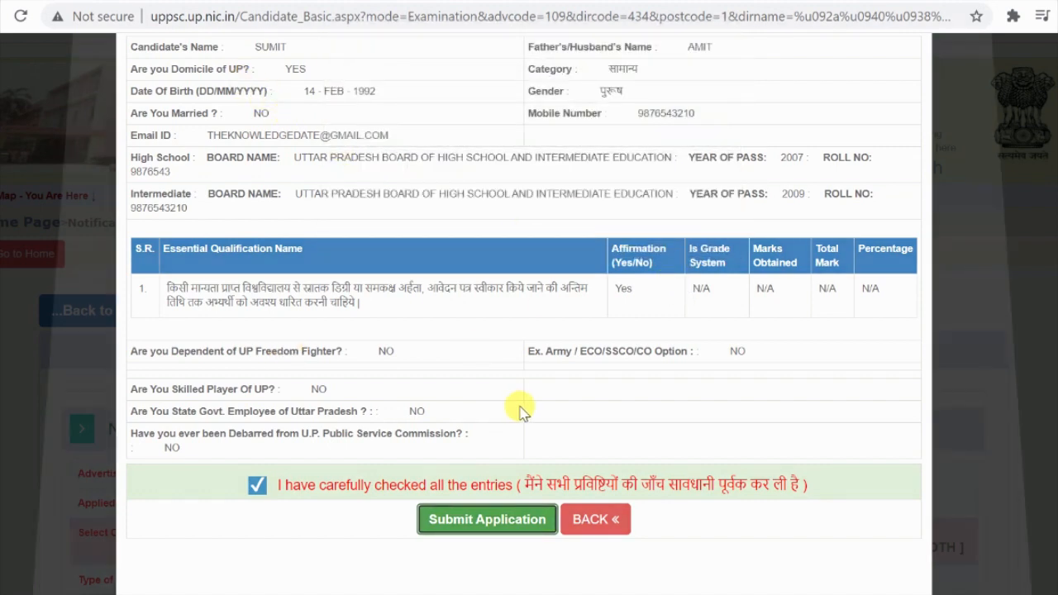
{"action": "key", "text": "ctrl+p"}
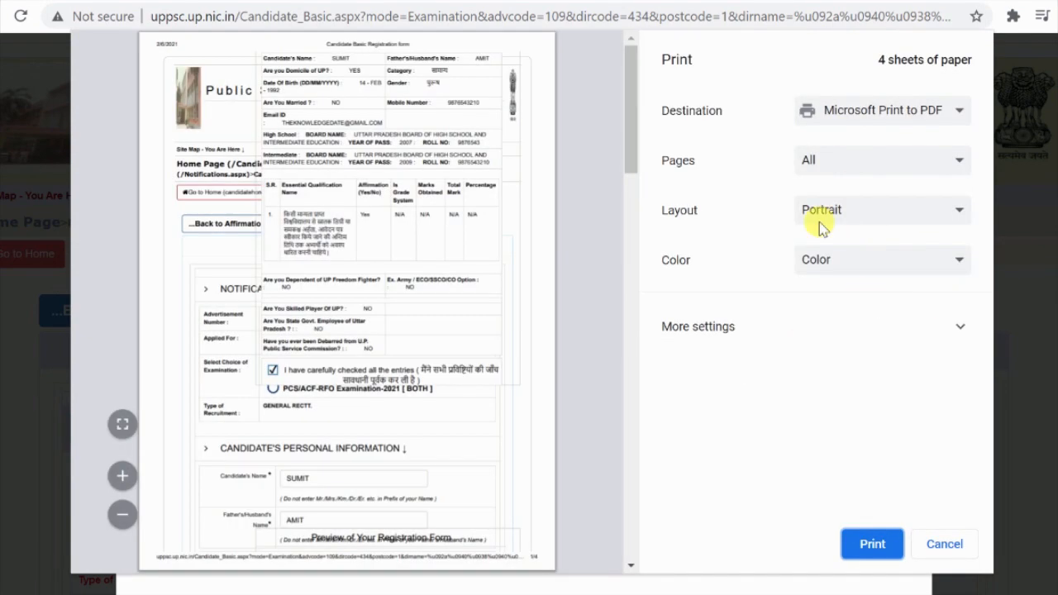
Step: Save the preview as a PDF named 'Candidate Basic Registration form' on the Desktop
{"action": "scroll", "coordinate": [431, 256], "scroll_direction": "down", "scroll_amount": 5}
{"action": "scroll", "coordinate": [438, 306], "scroll_direction": "down", "scroll_amount": 15}
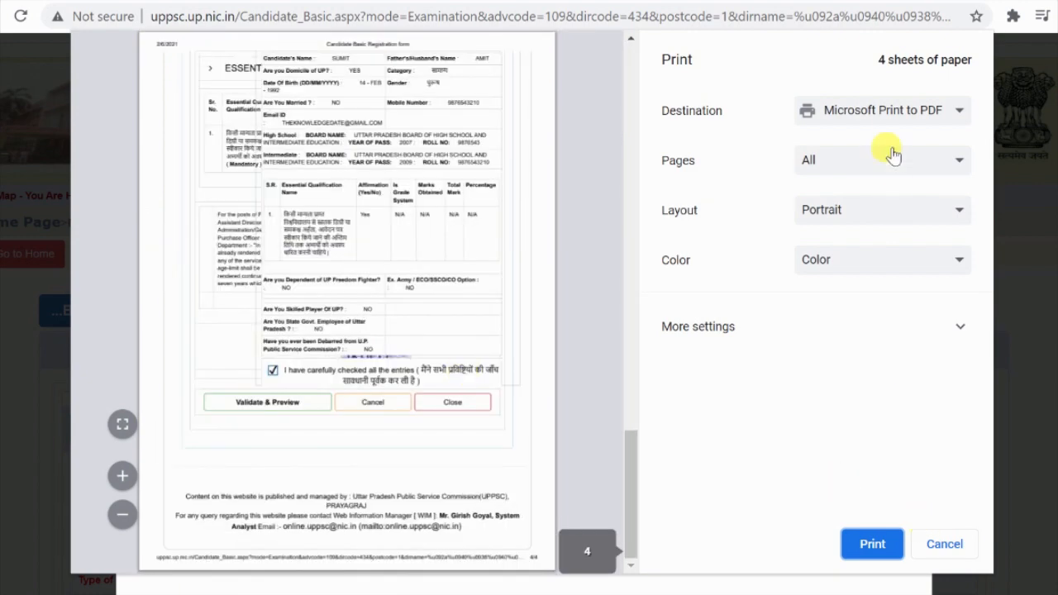
{"action": "left_click", "coordinate": [901, 115]}
{"action": "left_click", "coordinate": [887, 171]}
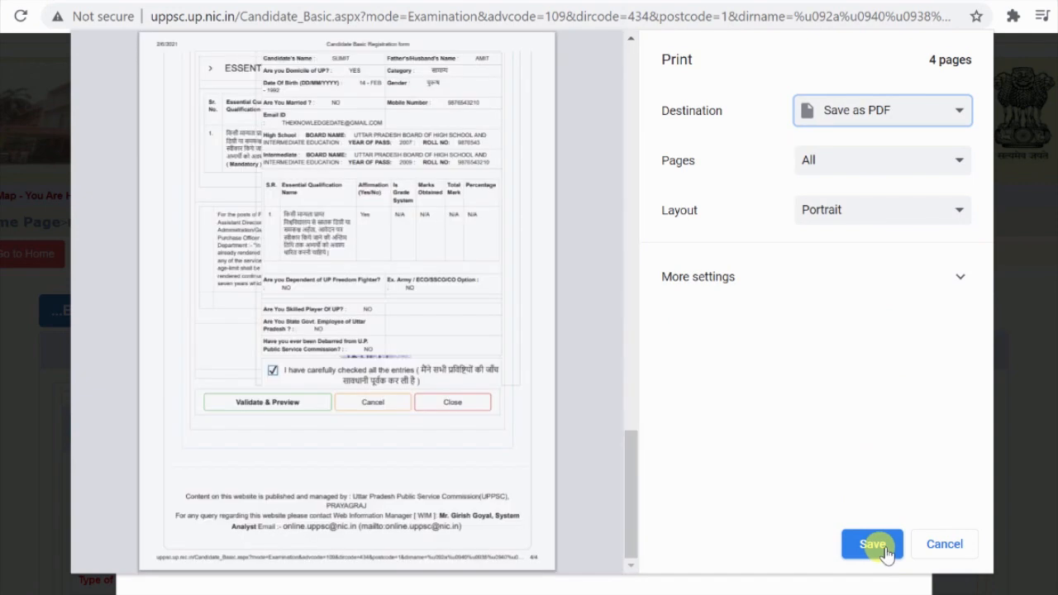
{"action": "left_click", "coordinate": [874, 546]}
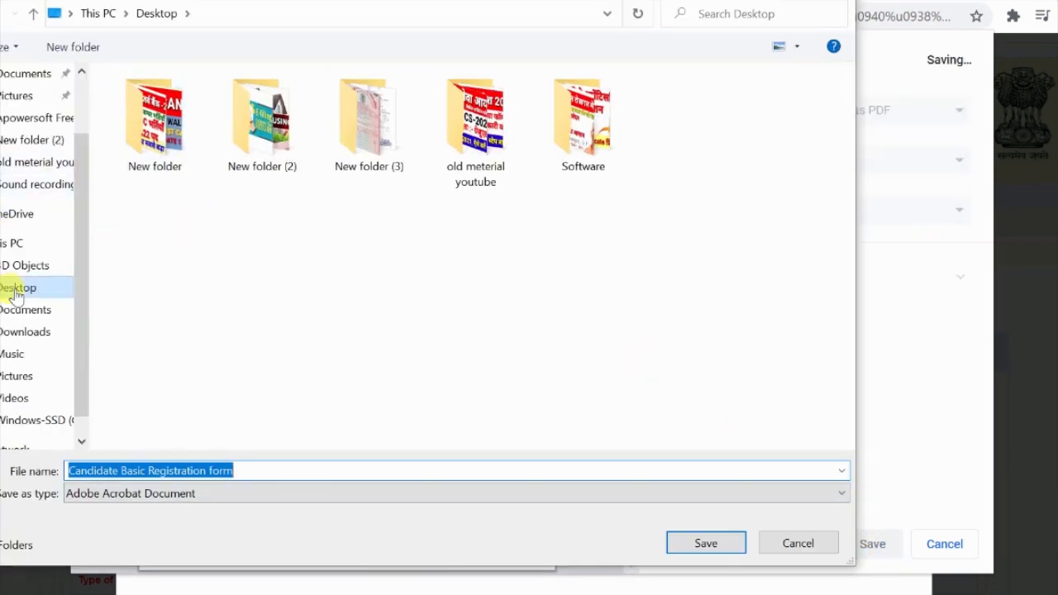
{"action": "left_click", "coordinate": [703, 543]}
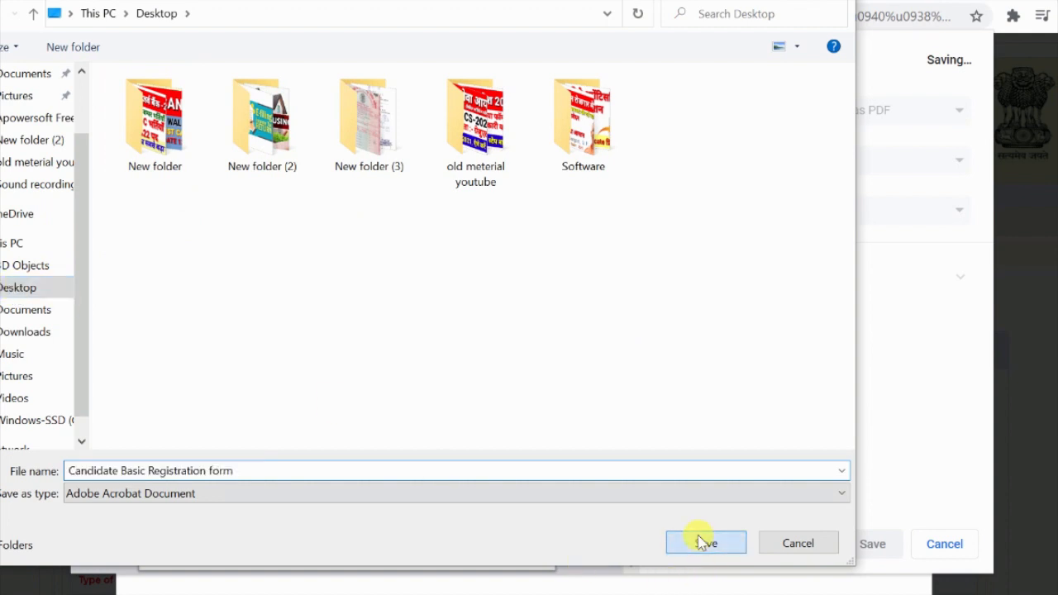
Step: Submit the registration application and confirm it in the confirmation dialog
{"action": "scroll", "coordinate": [444, 359], "scroll_direction": "down", "scroll_amount": 1}
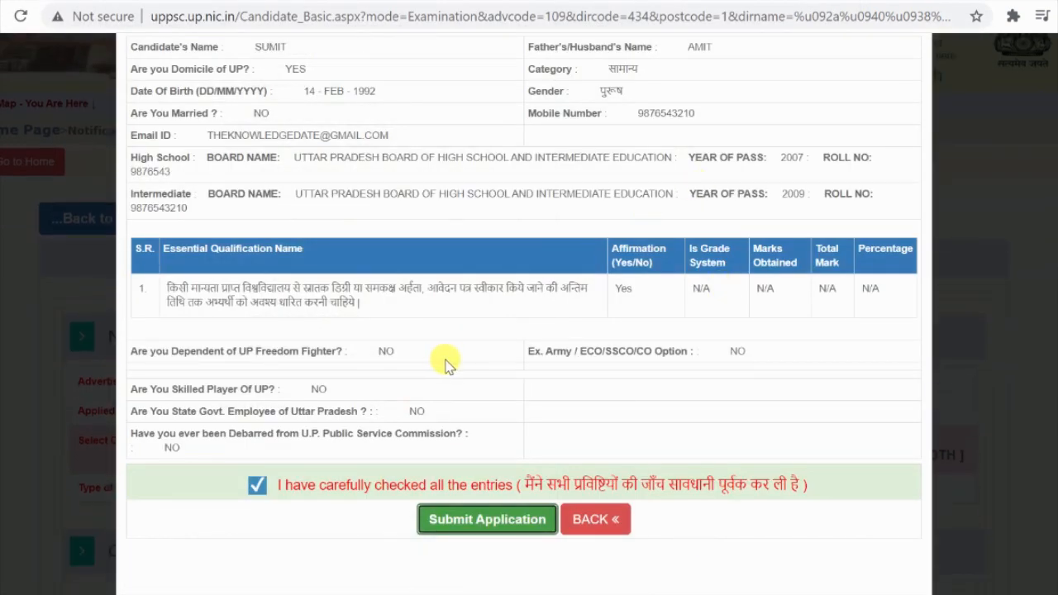
{"action": "scroll", "coordinate": [491, 533], "scroll_direction": "up", "scroll_amount": 1}
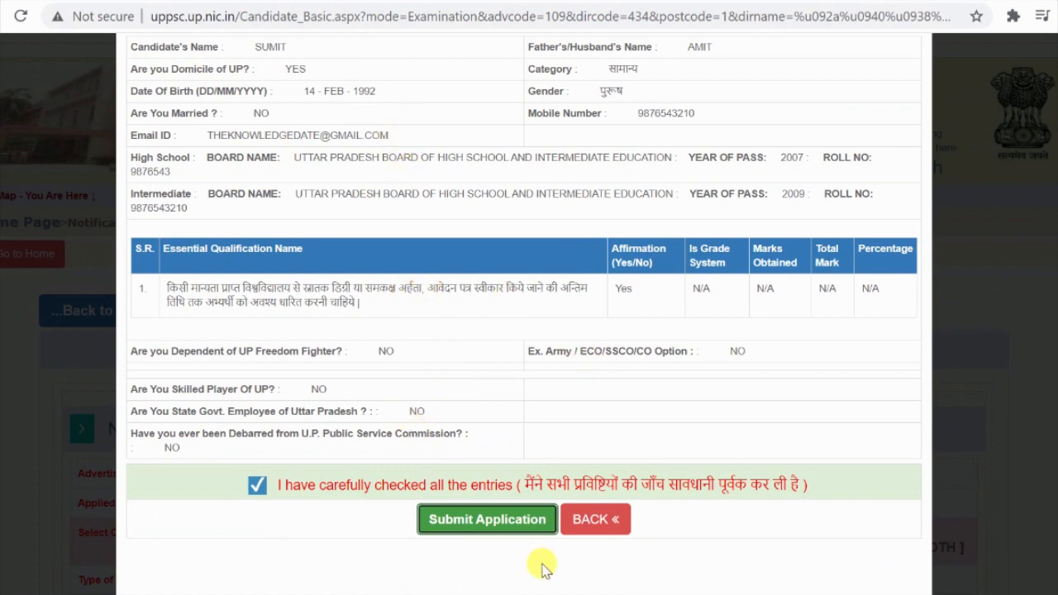
{"action": "left_click", "coordinate": [498, 521]}
{"action": "left_click", "coordinate": [623, 233]}
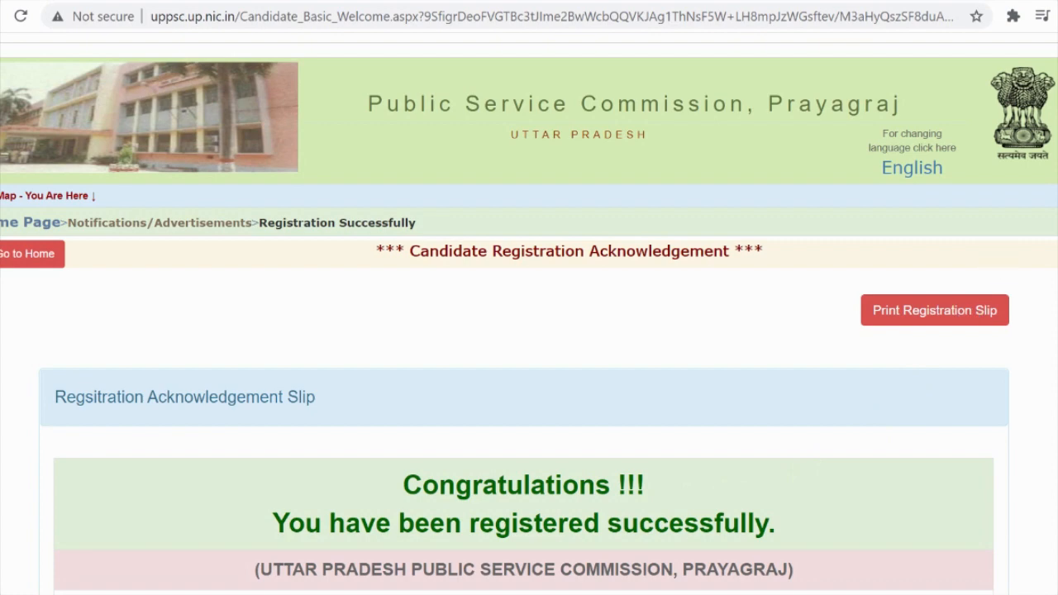
{"action": "scroll", "coordinate": [971, 313], "scroll_direction": "down", "scroll_amount": 3}
{"action": "scroll", "coordinate": [529, 314], "scroll_direction": "down", "scroll_amount": 3}
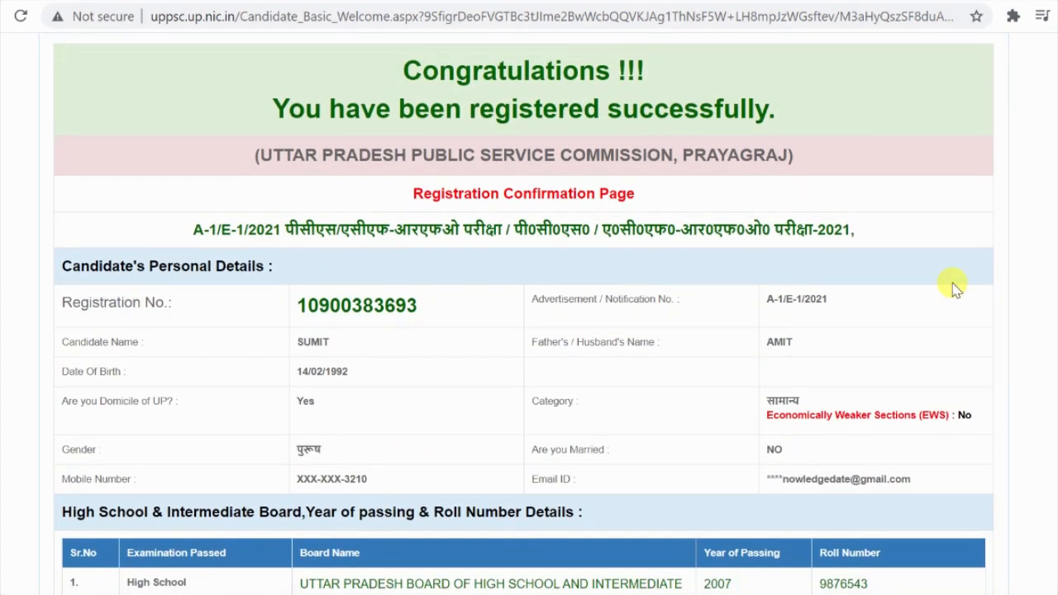
{"action": "key", "text": "ctrl+minus"}
{"action": "key", "text": "ctrl+minus"}
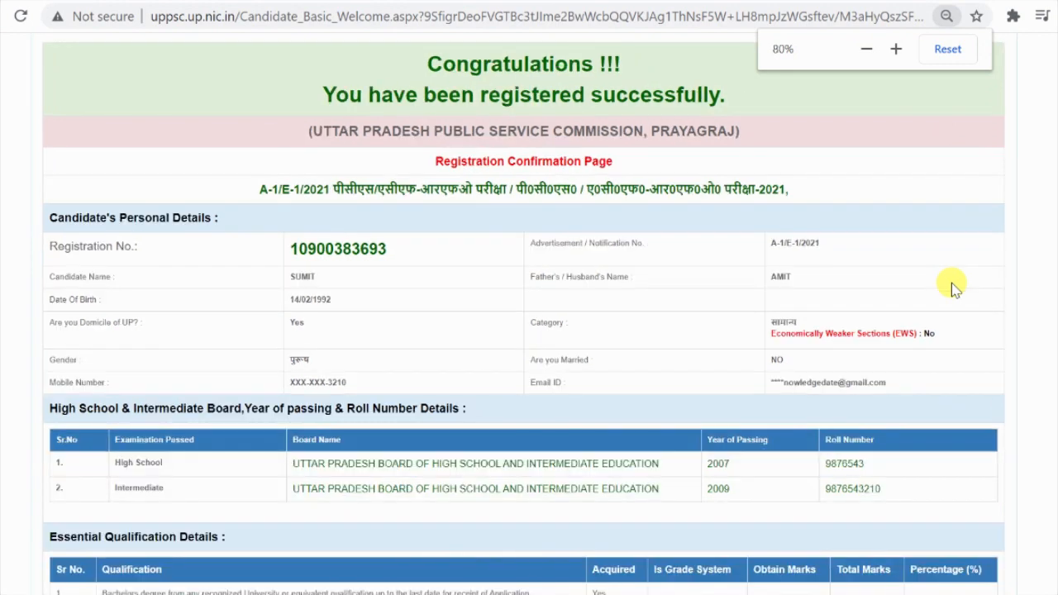
{"action": "key", "text": "ctrl+plus"}
{"action": "scroll", "coordinate": [529, 314], "scroll_direction": "up", "scroll_amount": 1}
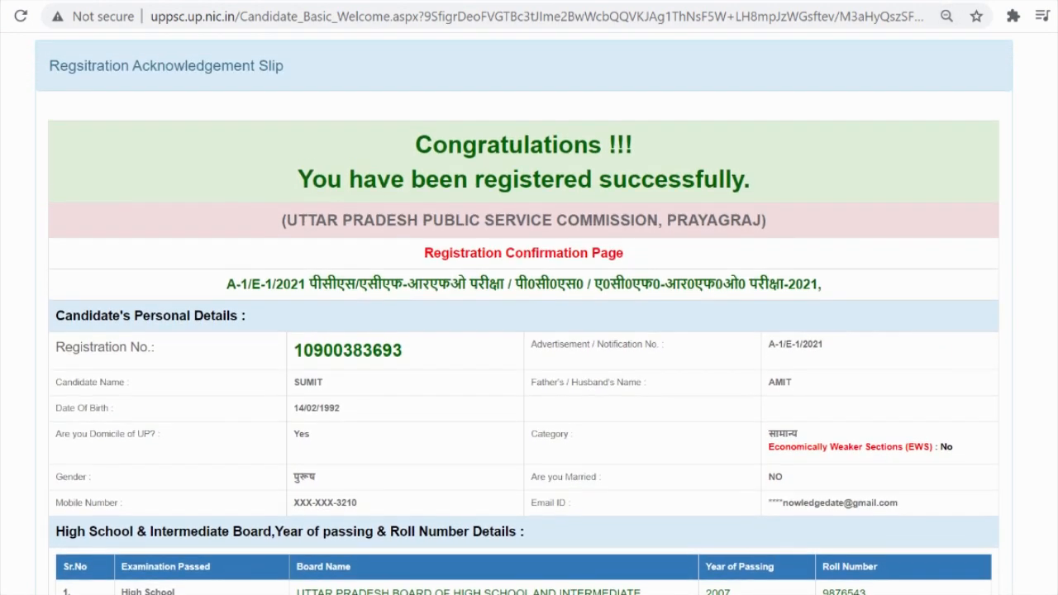
{"action": "key", "text": "super+s"}
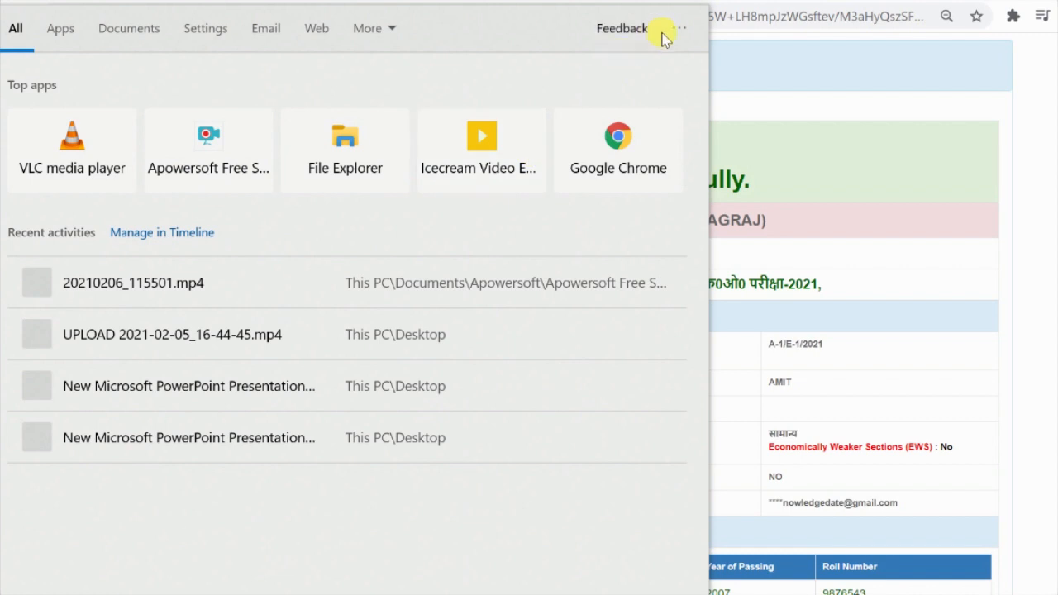
{"action": "left_click", "coordinate": [814, 75]}
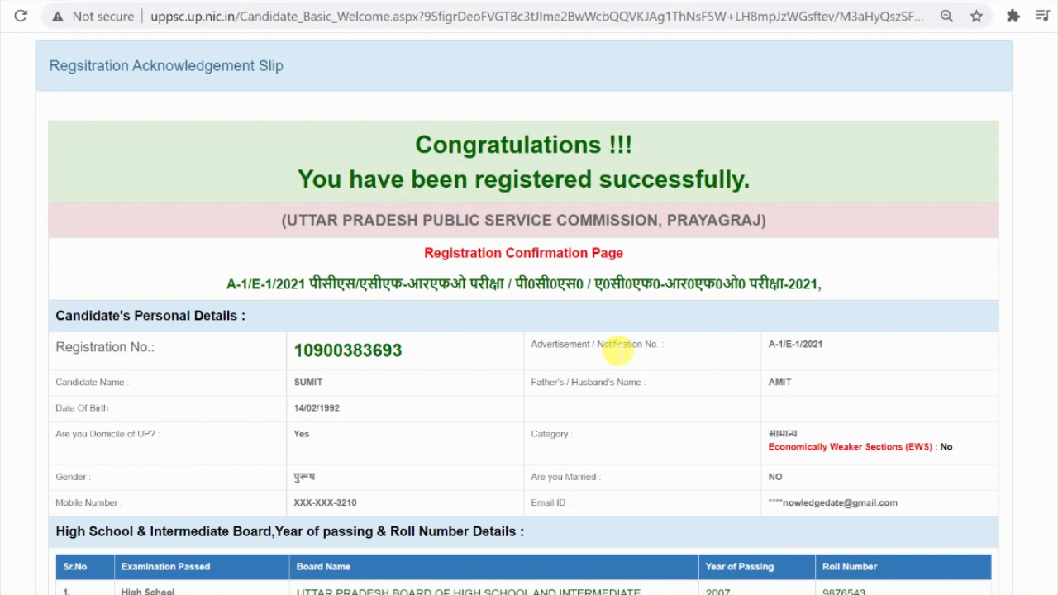
{"action": "scroll", "coordinate": [617, 351], "scroll_direction": "down", "scroll_amount": 4}
{"action": "scroll", "coordinate": [562, 420], "scroll_direction": "down", "scroll_amount": 1}
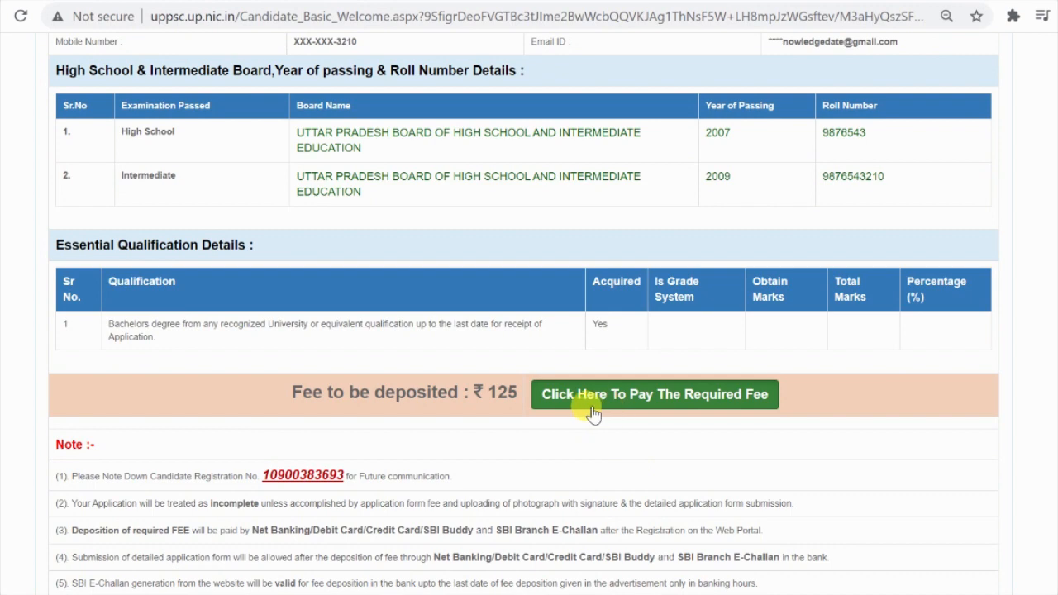
{"action": "scroll", "coordinate": [592, 413], "scroll_direction": "down", "scroll_amount": 3}
{"action": "scroll", "coordinate": [589, 413], "scroll_direction": "up", "scroll_amount": 5}
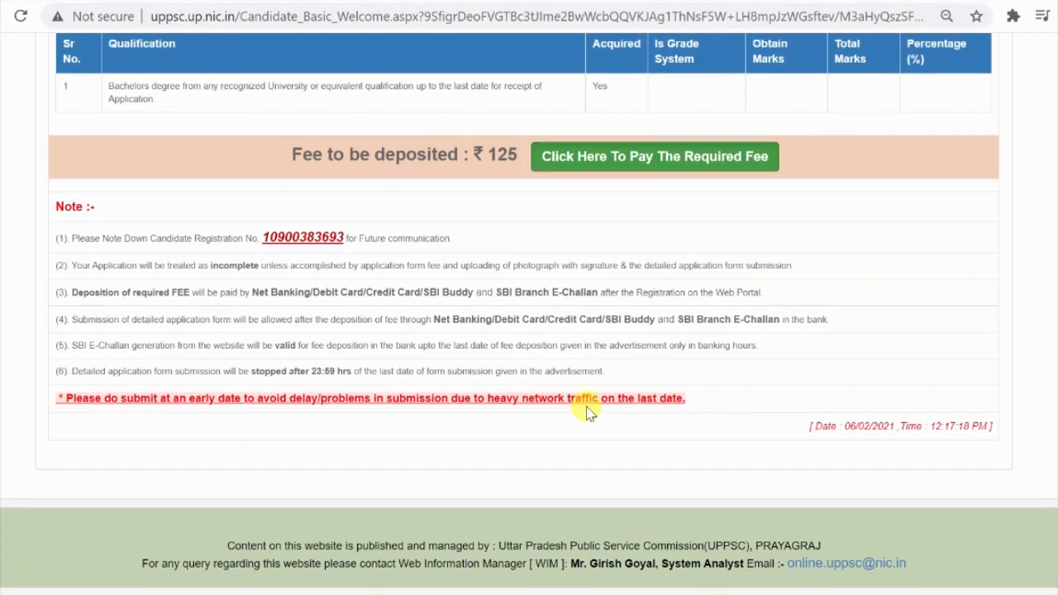
{"action": "scroll", "coordinate": [546, 425], "scroll_direction": "up", "scroll_amount": 4}
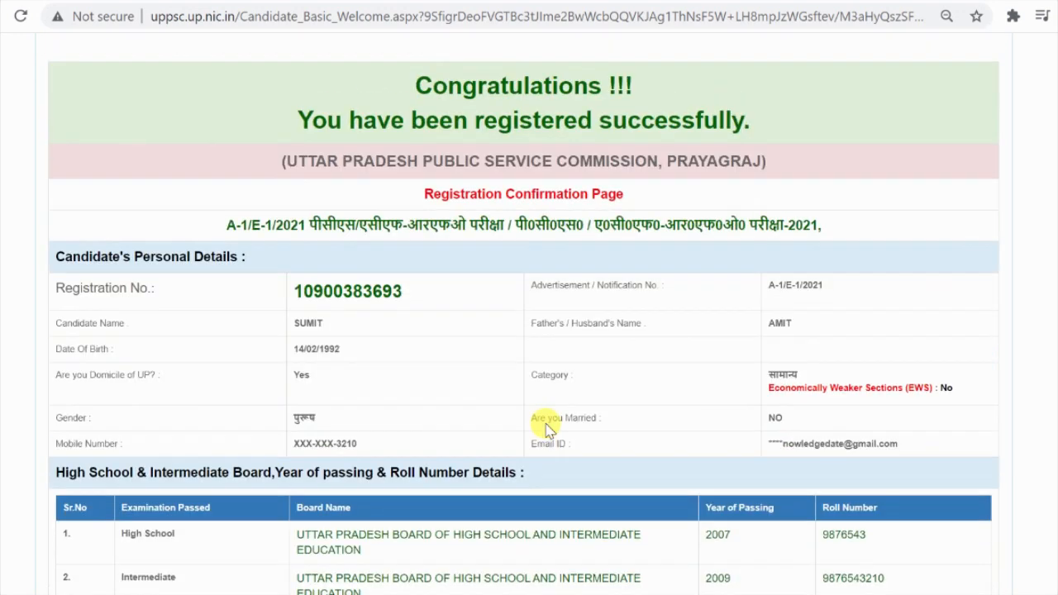
{"action": "scroll", "coordinate": [548, 416], "scroll_direction": "down", "scroll_amount": 7}
{"action": "scroll", "coordinate": [631, 311], "scroll_direction": "down", "scroll_amount": 1}
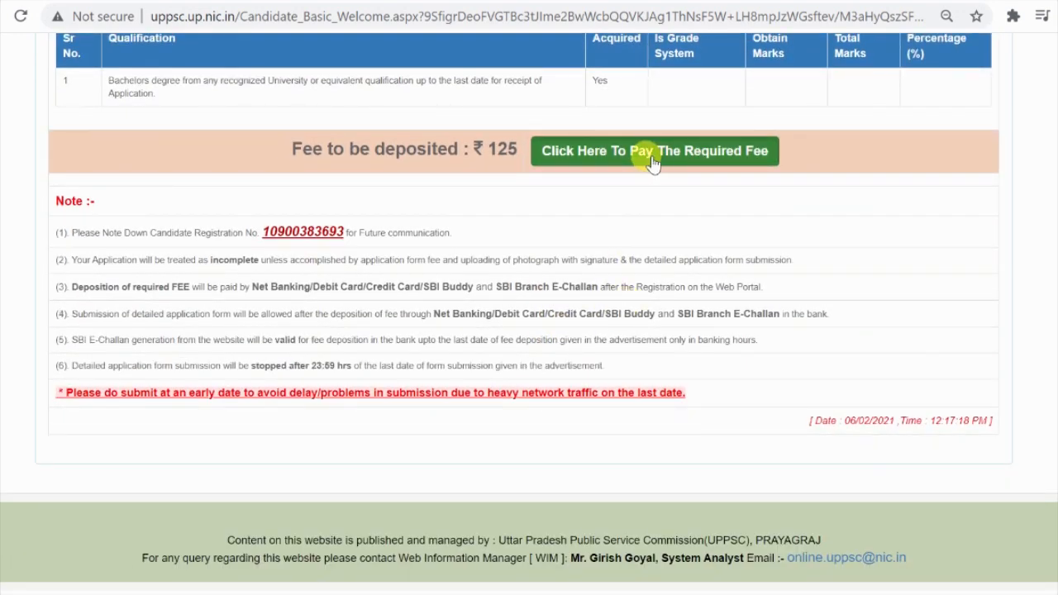
{"action": "scroll", "coordinate": [689, 161], "scroll_direction": "up", "scroll_amount": 2}
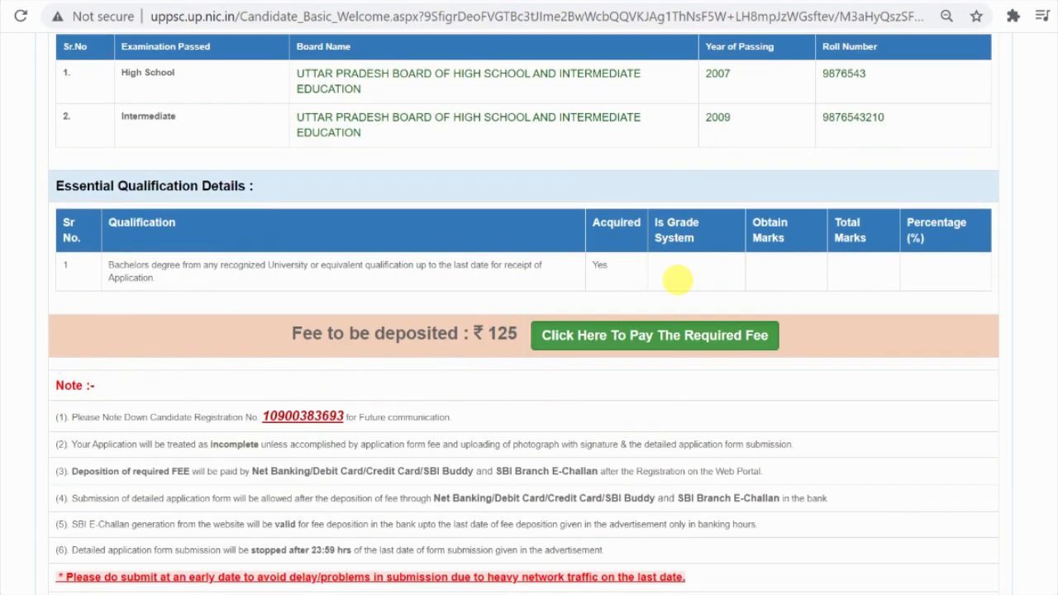
Step: Go to paying the ₹125 fee, declining to change domicile or caste details
{"action": "left_click", "coordinate": [647, 343]}
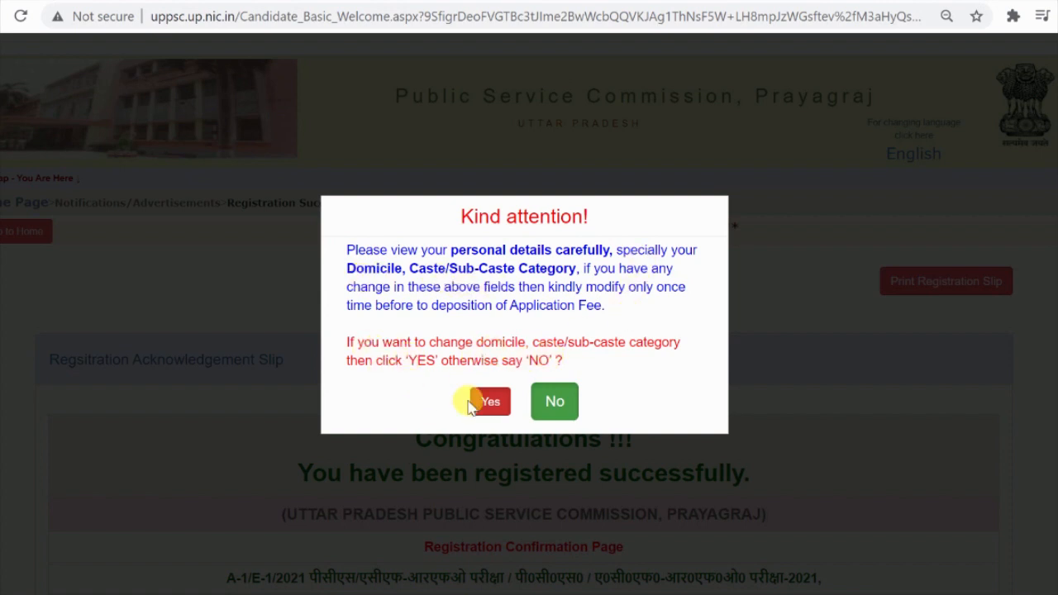
{"action": "left_click", "coordinate": [557, 405]}
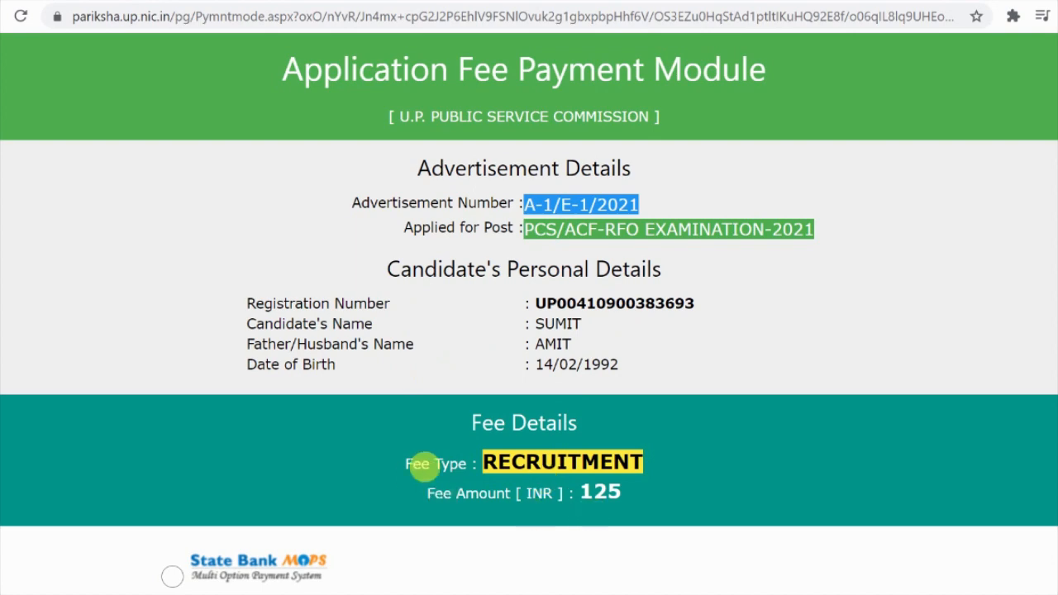
Step: Choose State Bank MOPS as the payment method and confirm proceeding to fee deposition
{"action": "scroll", "coordinate": [545, 478], "scroll_direction": "down", "scroll_amount": 1}
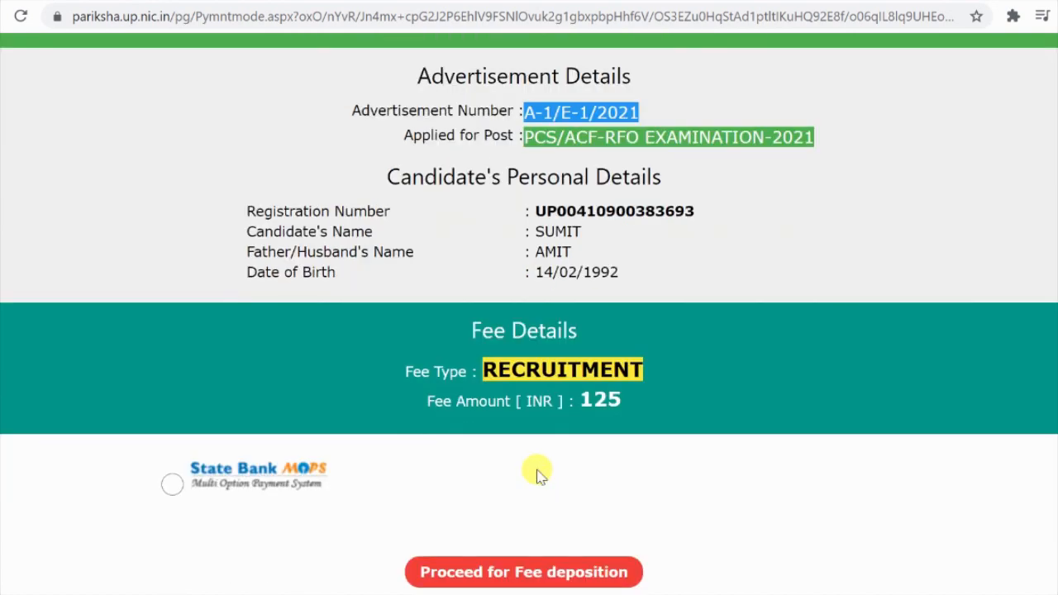
{"action": "scroll", "coordinate": [537, 475], "scroll_direction": "down", "scroll_amount": 2}
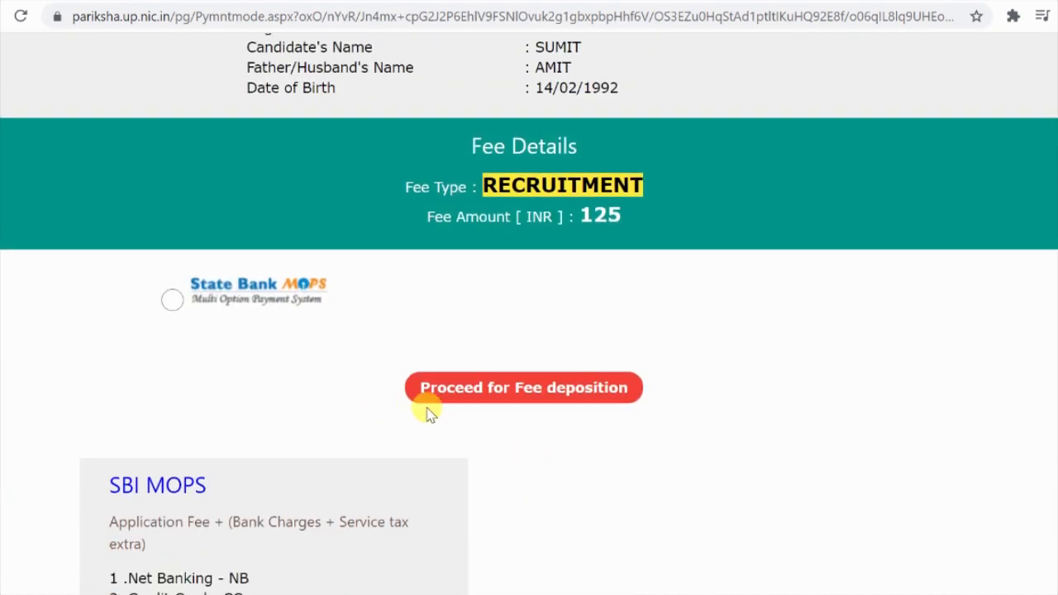
{"action": "left_click", "coordinate": [172, 301]}
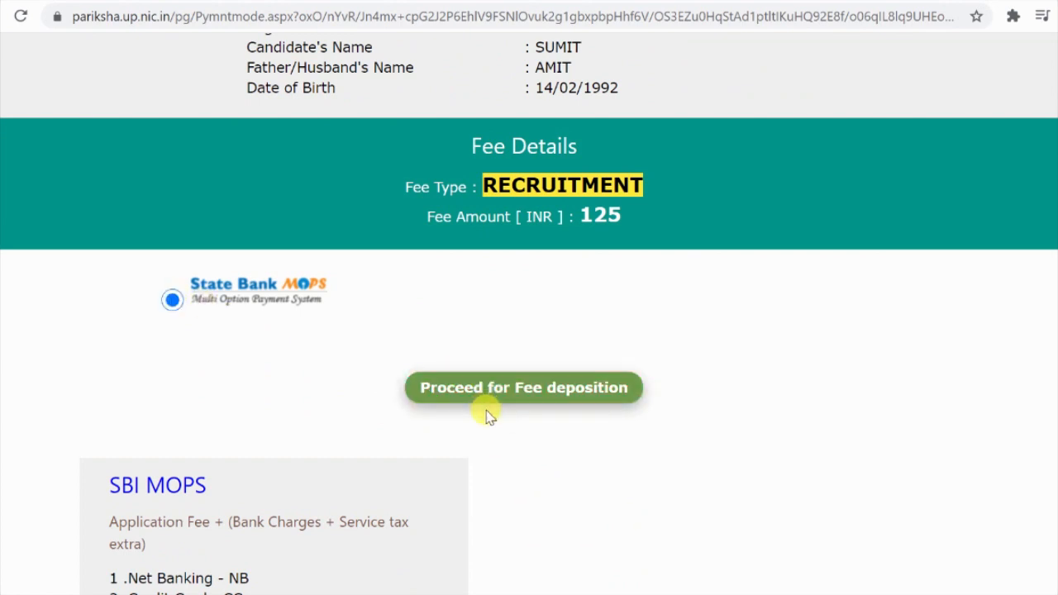
{"action": "scroll", "coordinate": [549, 403], "scroll_direction": "down", "scroll_amount": 1}
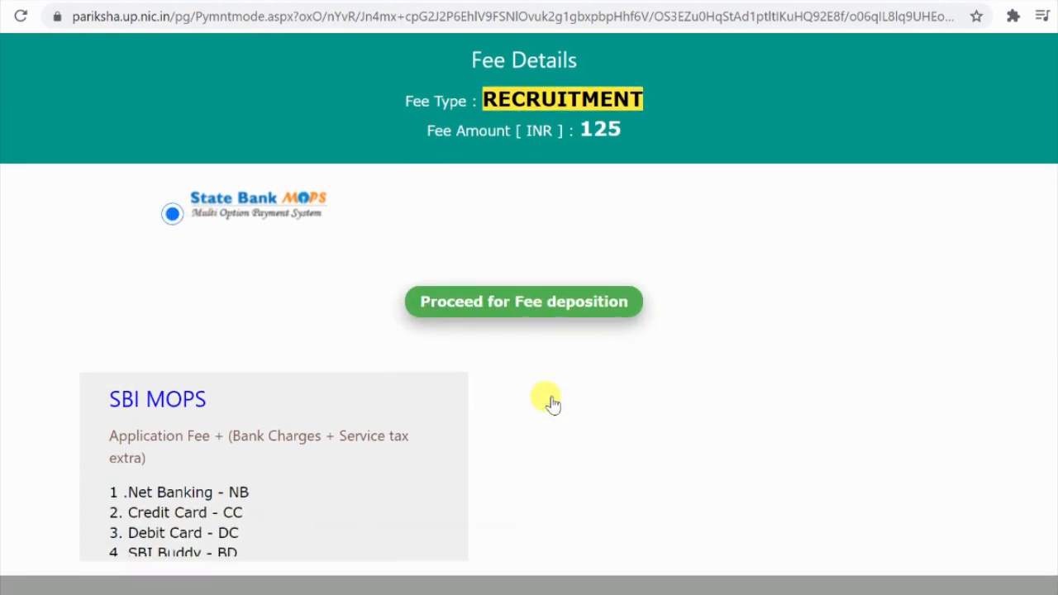
{"action": "left_click", "coordinate": [525, 303]}
{"action": "left_click", "coordinate": [622, 120]}
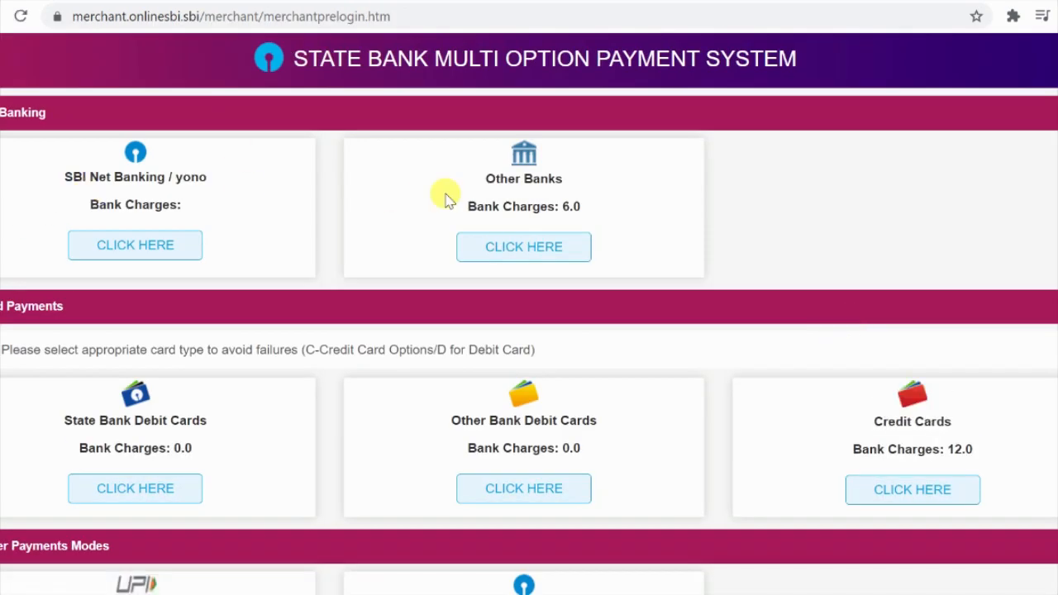
Step: Pick UPI as the SBI MOPS payment mode and view its VPA/QR code options
{"action": "scroll", "coordinate": [445, 200], "scroll_direction": "down", "scroll_amount": 3}
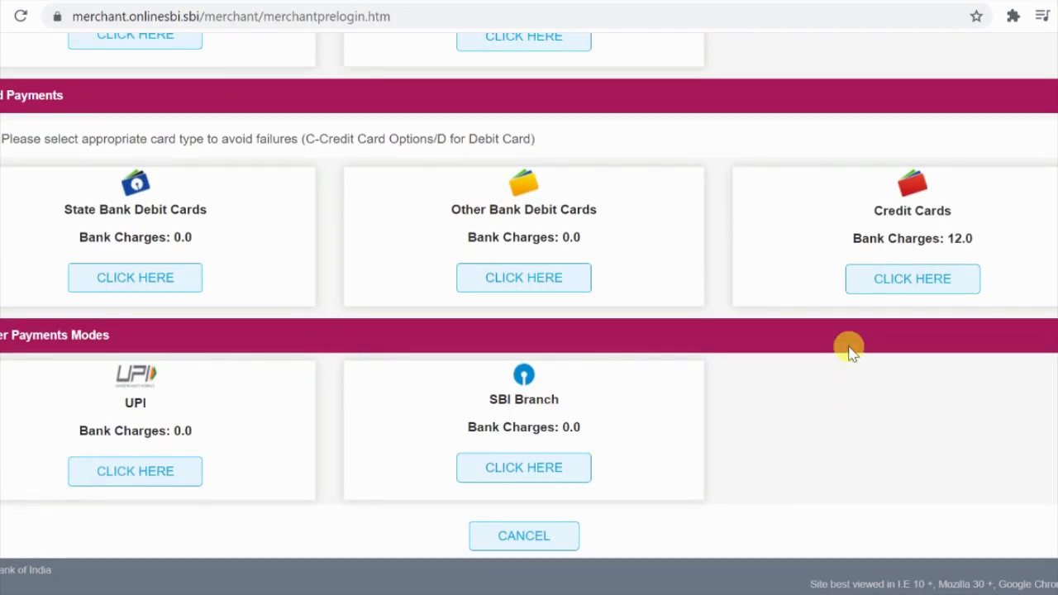
{"action": "scroll", "coordinate": [375, 329], "scroll_direction": "up", "scroll_amount": 2}
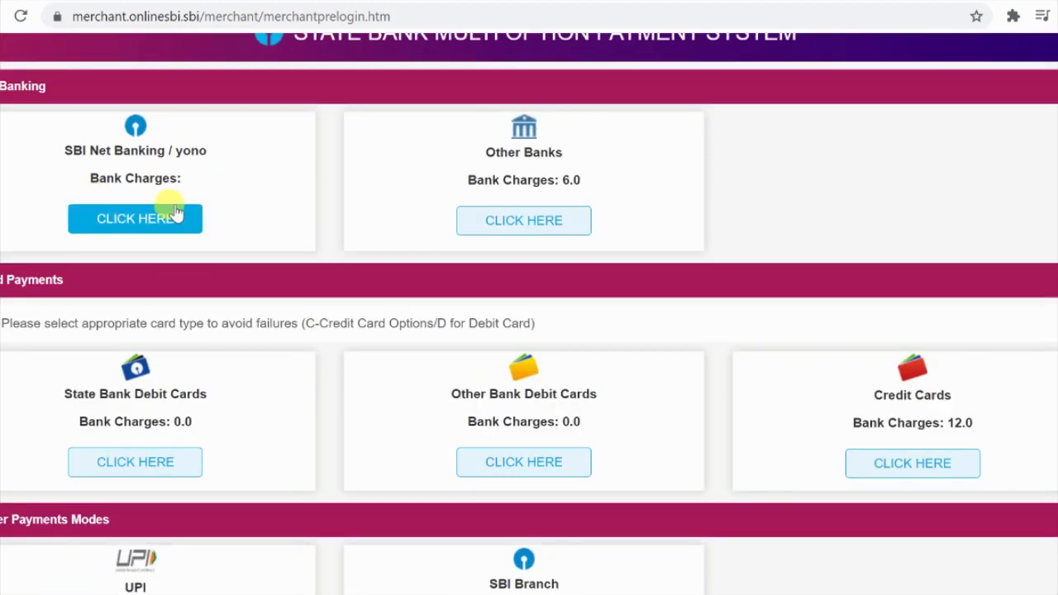
{"action": "scroll", "coordinate": [229, 449], "scroll_direction": "down", "scroll_amount": 1}
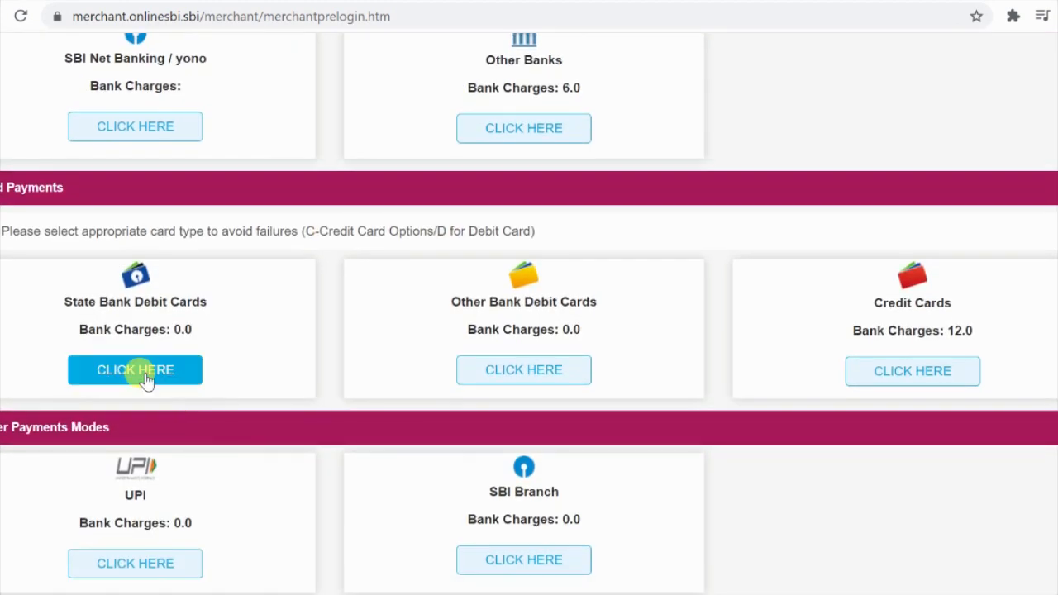
{"action": "scroll", "coordinate": [878, 372], "scroll_direction": "down", "scroll_amount": 1}
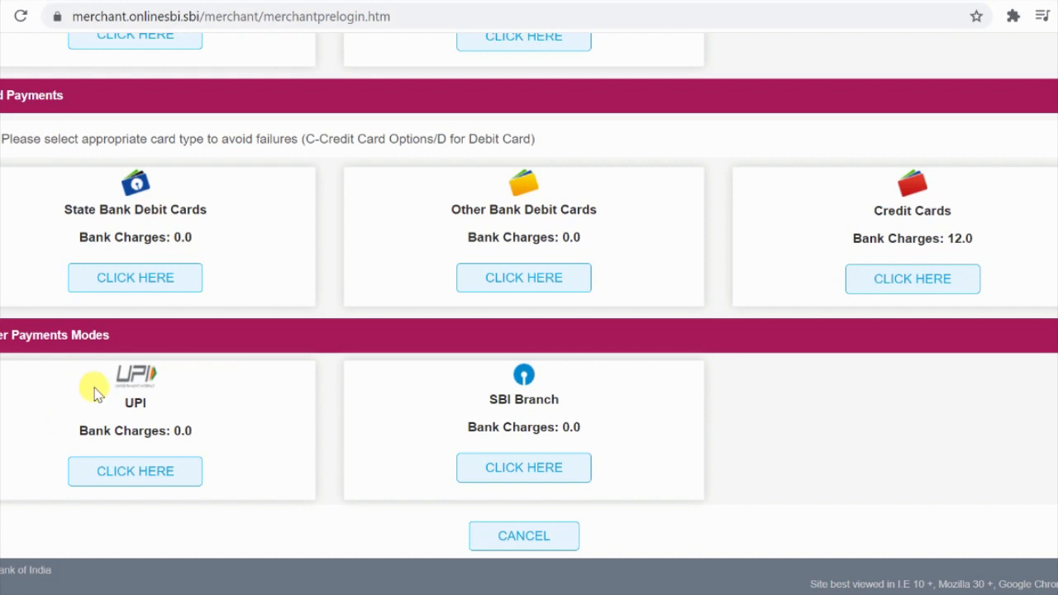
{"action": "left_click", "coordinate": [137, 471]}
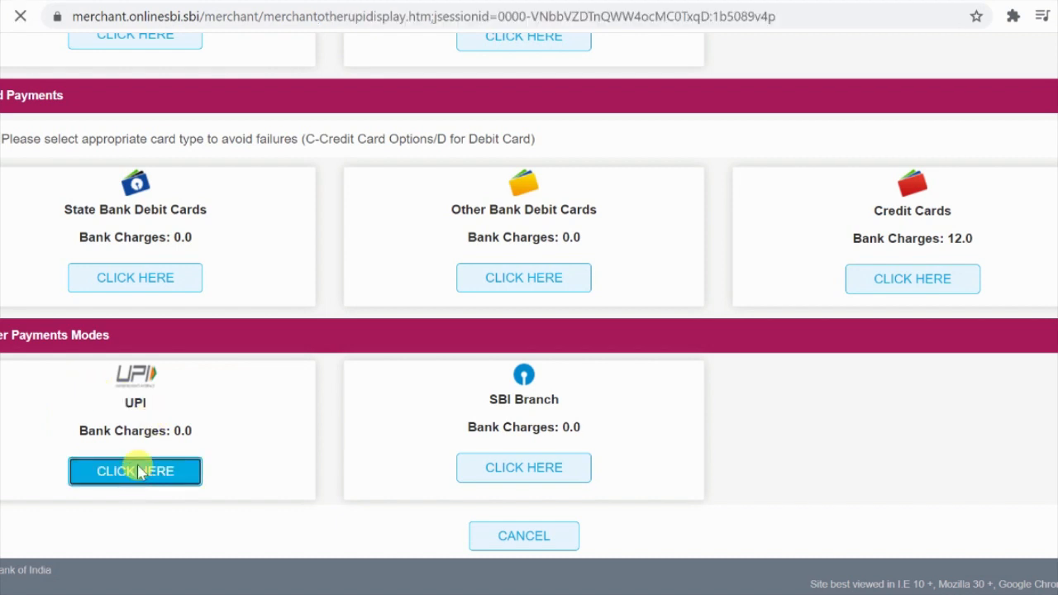
{"action": "scroll", "coordinate": [395, 351], "scroll_direction": "down", "scroll_amount": 3}
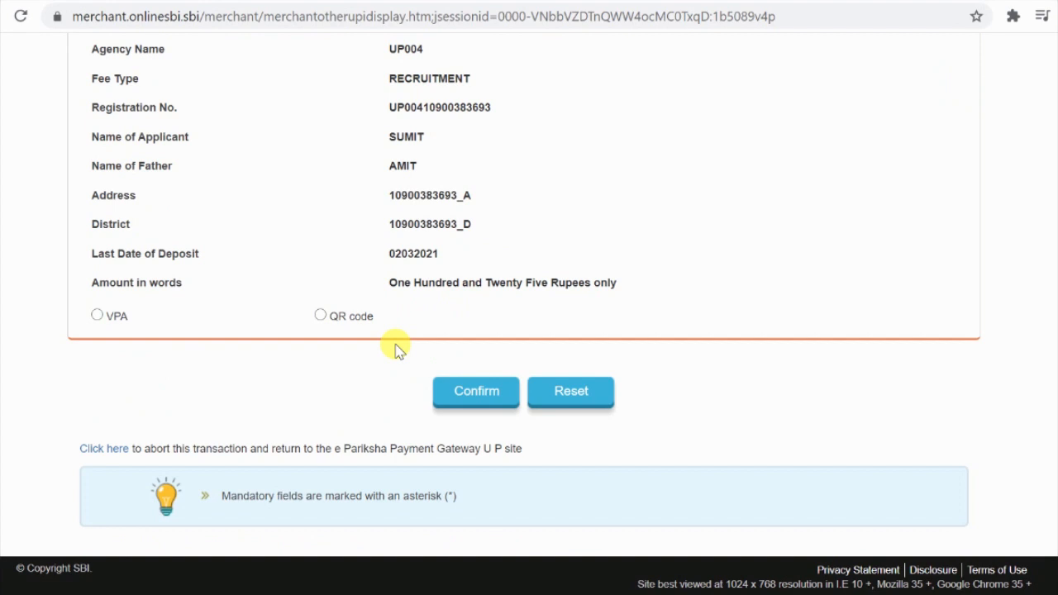
Step: Select the VPA option, leaving VPA fields empty and dismissing the 'Please enter VPA!' alert
{"action": "left_click", "coordinate": [97, 317]}
{"action": "left_click", "coordinate": [441, 359]}
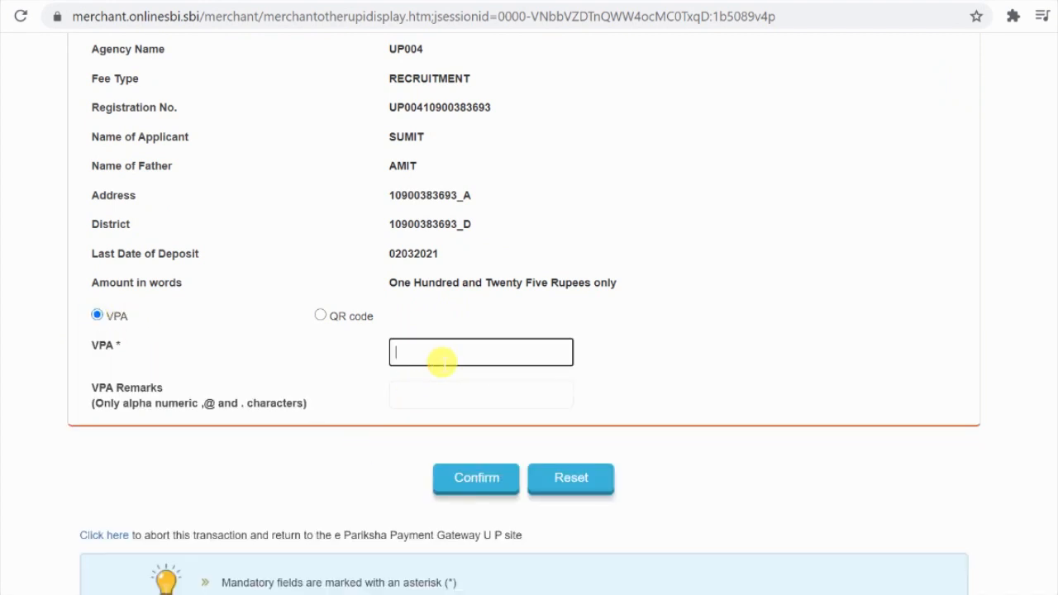
{"action": "left_click", "coordinate": [455, 390]}
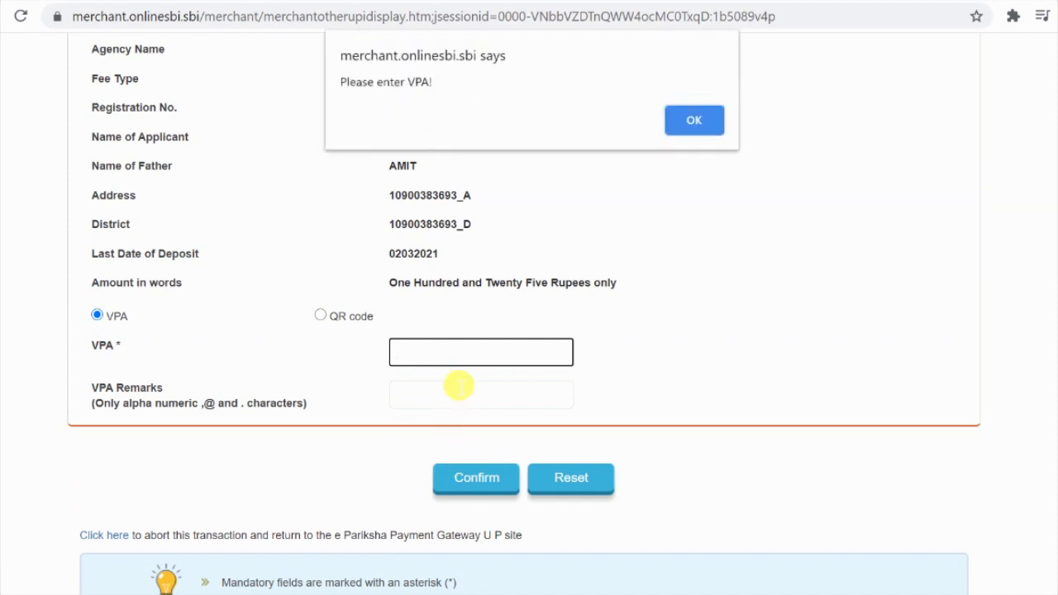
{"action": "left_click", "coordinate": [687, 125]}
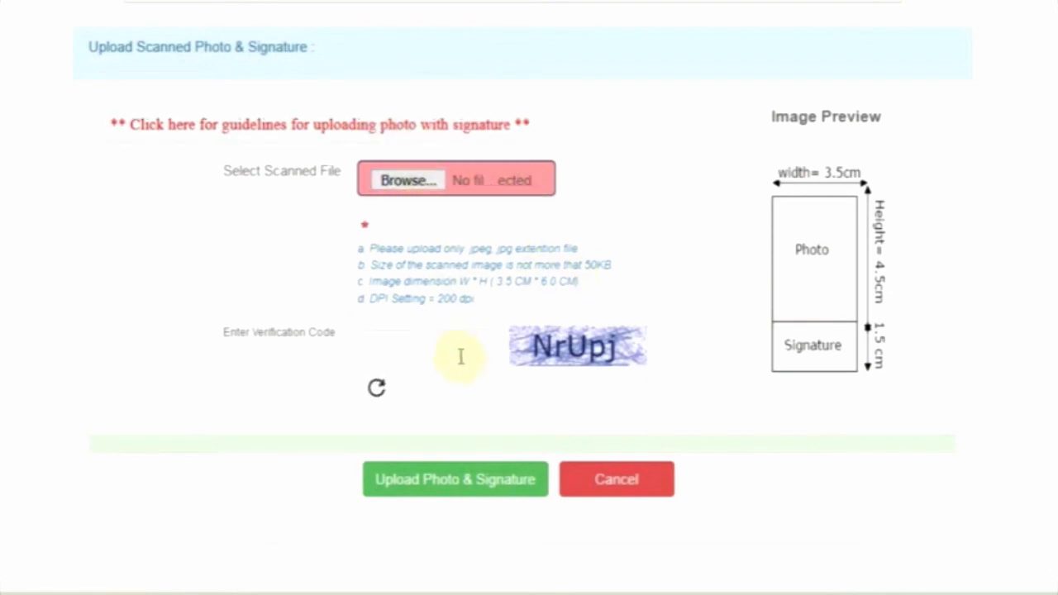
Step: Tick the instructions declaration and set 'Are You Post Graduate?' to No
{"action": "left_click", "coordinate": [209, 379]}
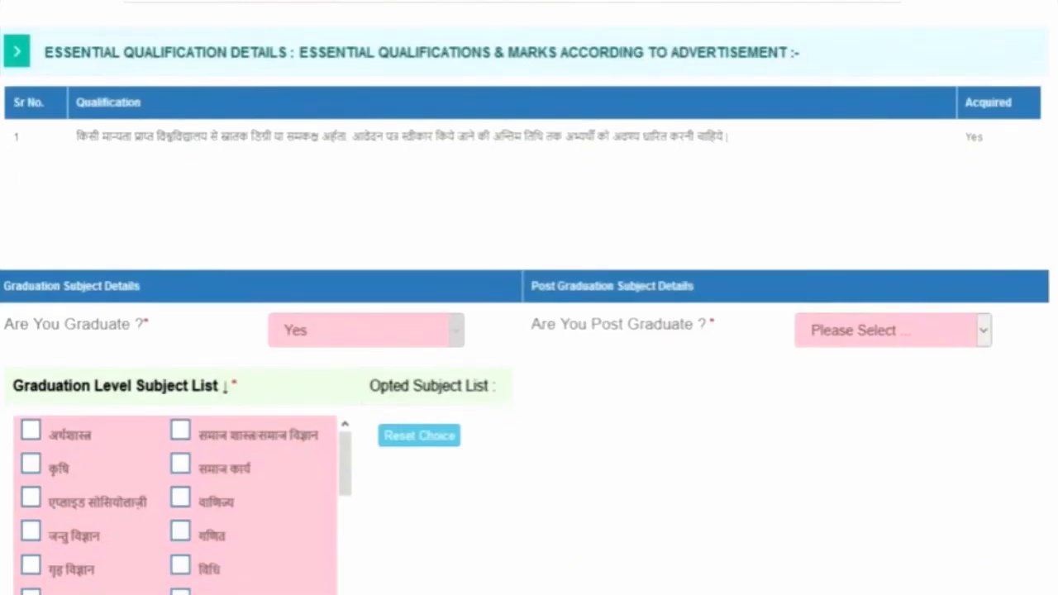
{"action": "scroll", "coordinate": [263, 405], "scroll_direction": "down", "scroll_amount": 1}
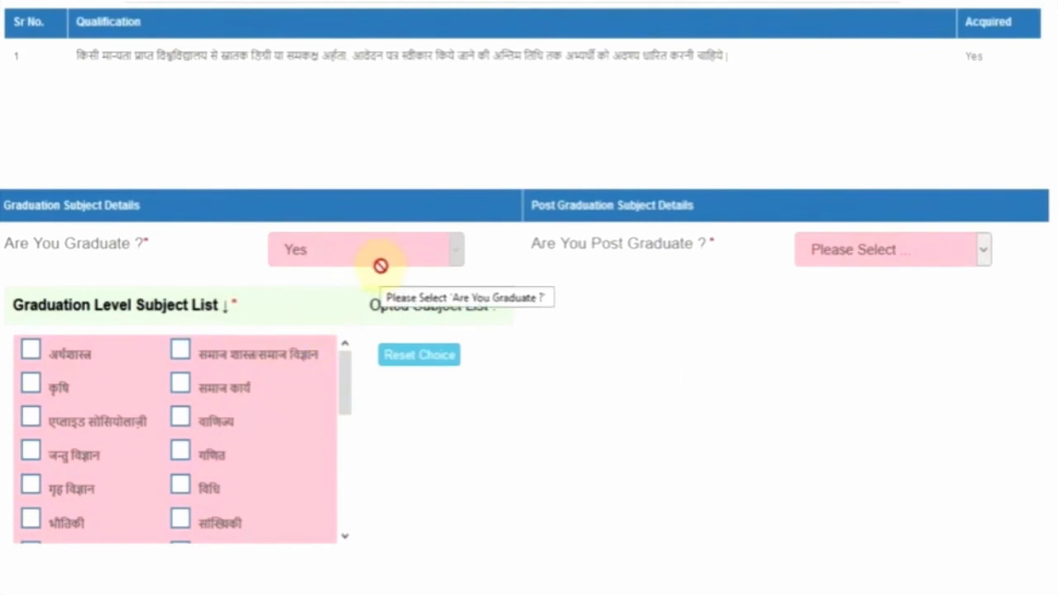
{"action": "left_click", "coordinate": [876, 250]}
{"action": "left_click", "coordinate": [872, 309]}
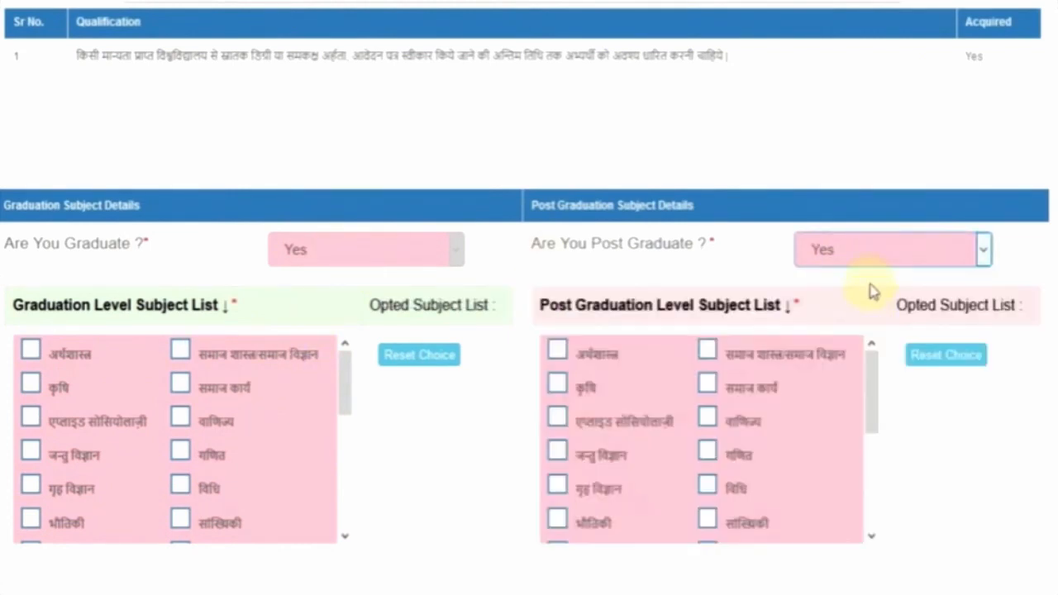
{"action": "left_click", "coordinate": [873, 260]}
{"action": "left_click", "coordinate": [461, 454]}
{"action": "left_click", "coordinate": [735, 462]}
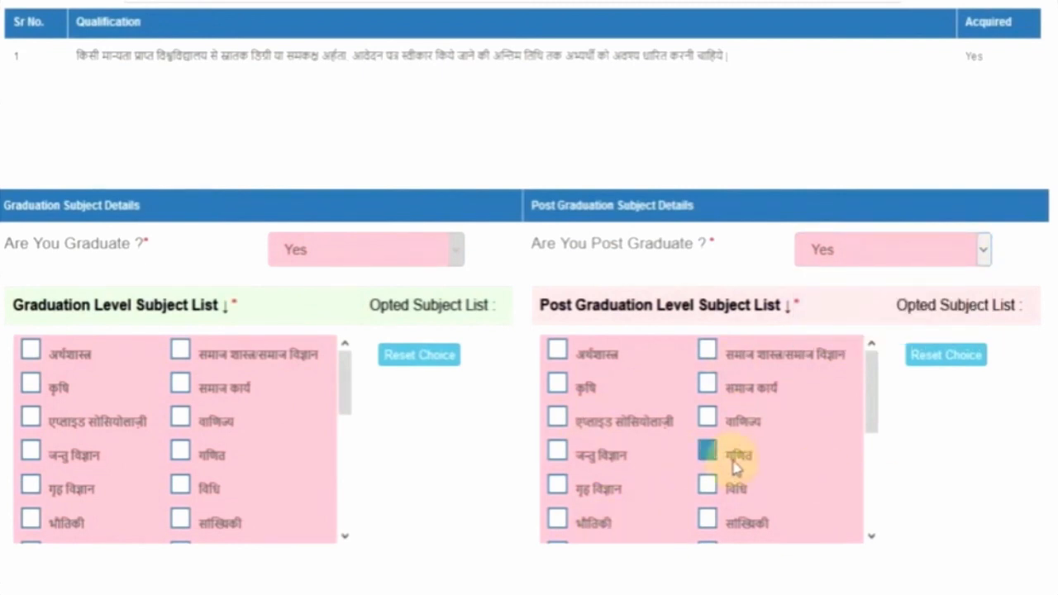
{"action": "left_click", "coordinate": [879, 255]}
{"action": "left_click", "coordinate": [873, 330]}
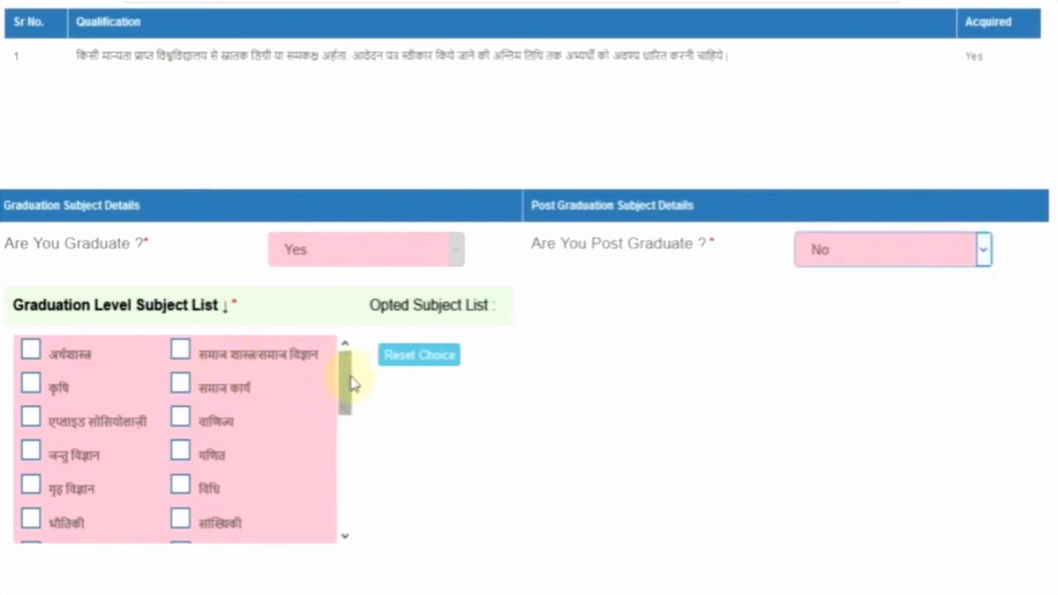
{"action": "mouse_move", "coordinate": [345, 381]}
{"action": "left_mouse_down"}
{"action": "mouse_move", "coordinate": [350, 510]}
{"action": "mouse_move", "coordinate": [328, 372]}
{"action": "left_mouse_up"}
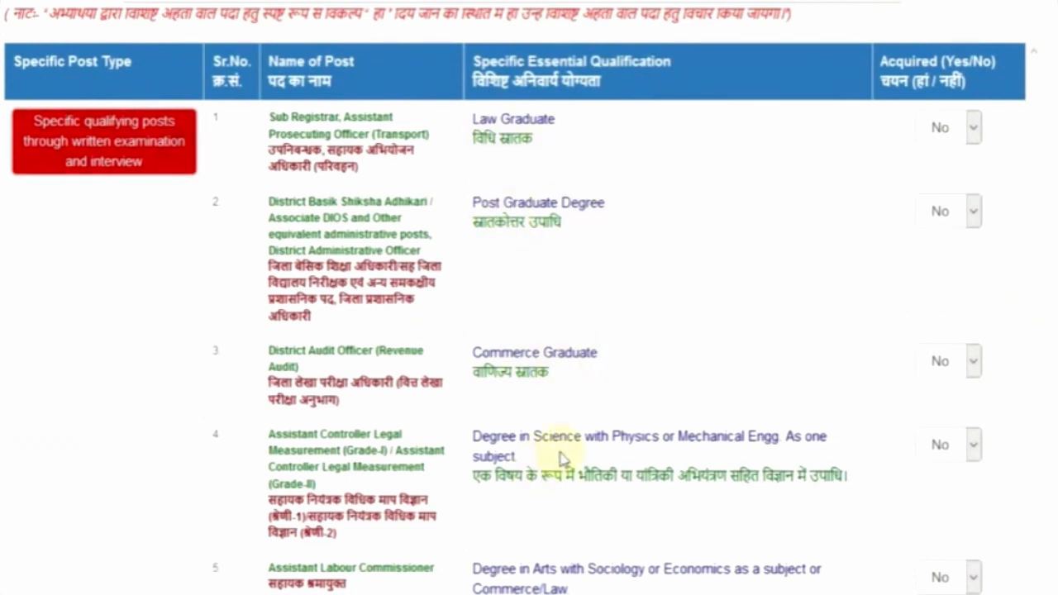
Step: Answer Yes to 'Do You Know Hindi in Devnagari Lipi?' and submit the application form
{"action": "scroll", "coordinate": [529, 331], "scroll_direction": "down", "scroll_amount": 3}
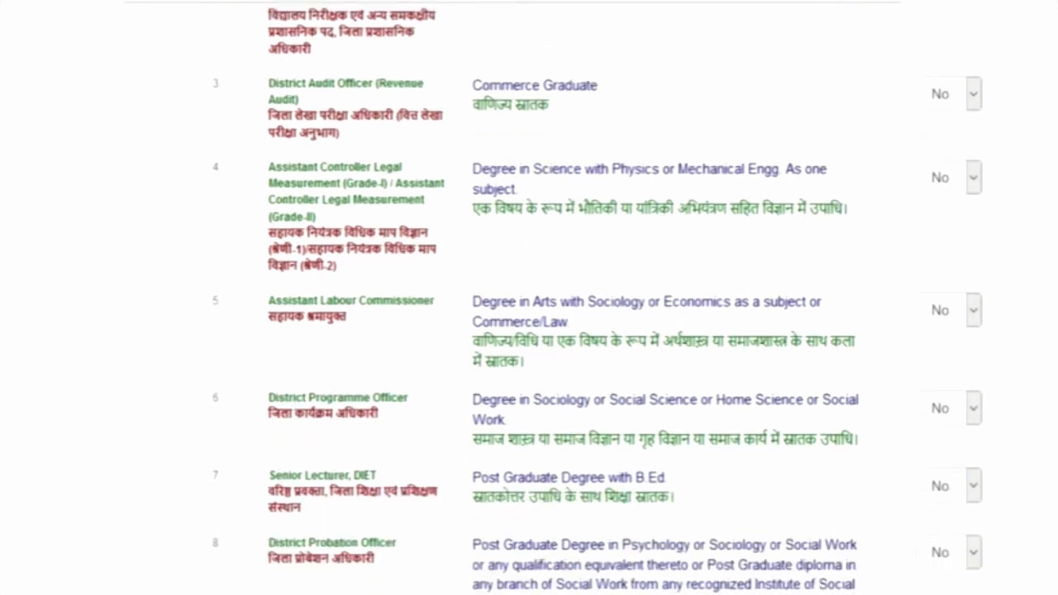
{"action": "scroll", "coordinate": [529, 330], "scroll_direction": "down", "scroll_amount": 3}
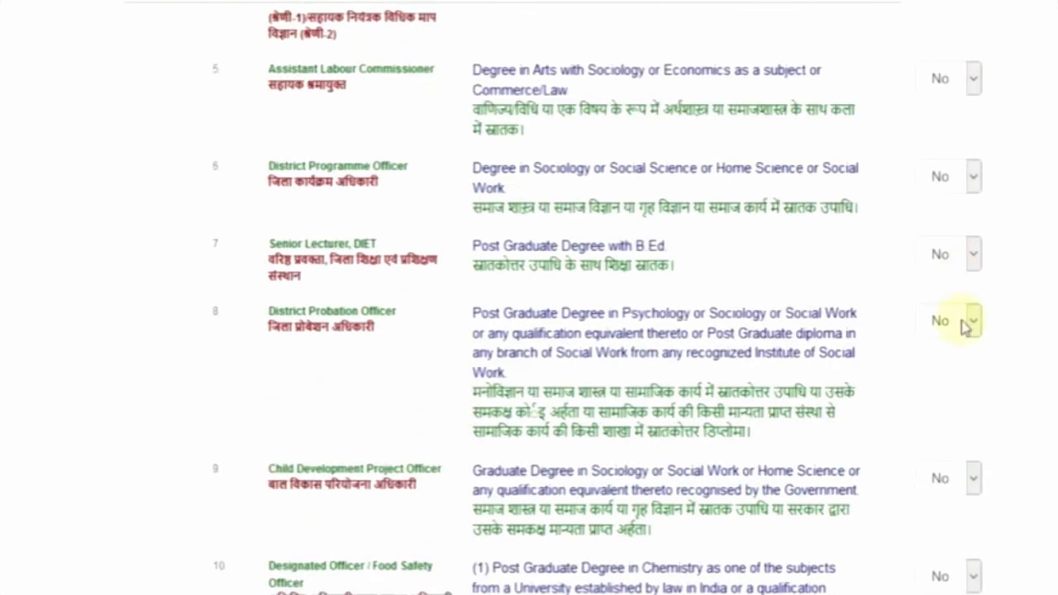
{"action": "scroll", "coordinate": [952, 374], "scroll_direction": "down", "scroll_amount": 8}
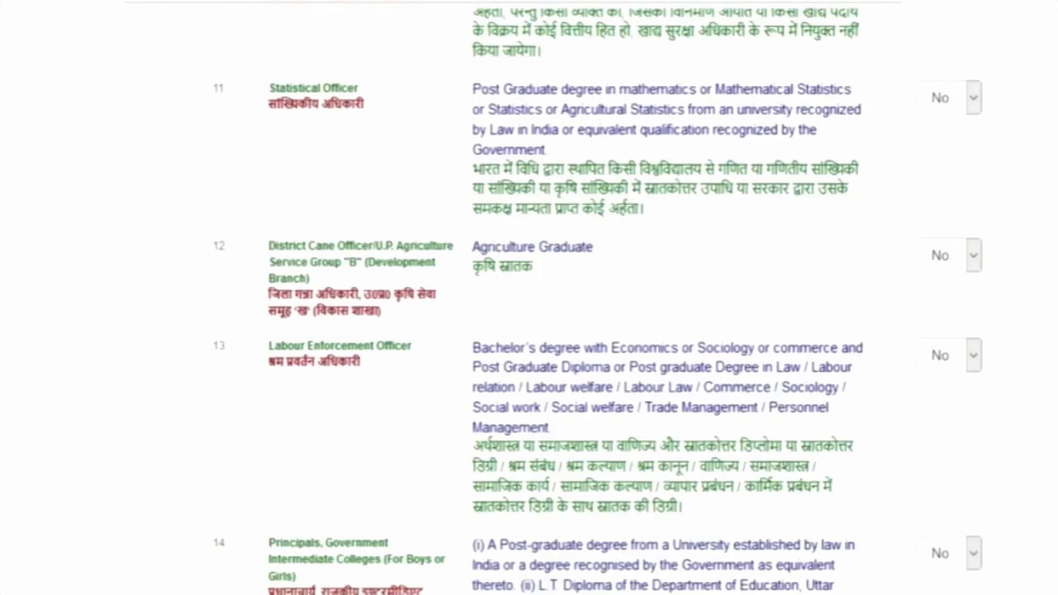
{"action": "scroll", "coordinate": [529, 330], "scroll_direction": "down", "scroll_amount": 3}
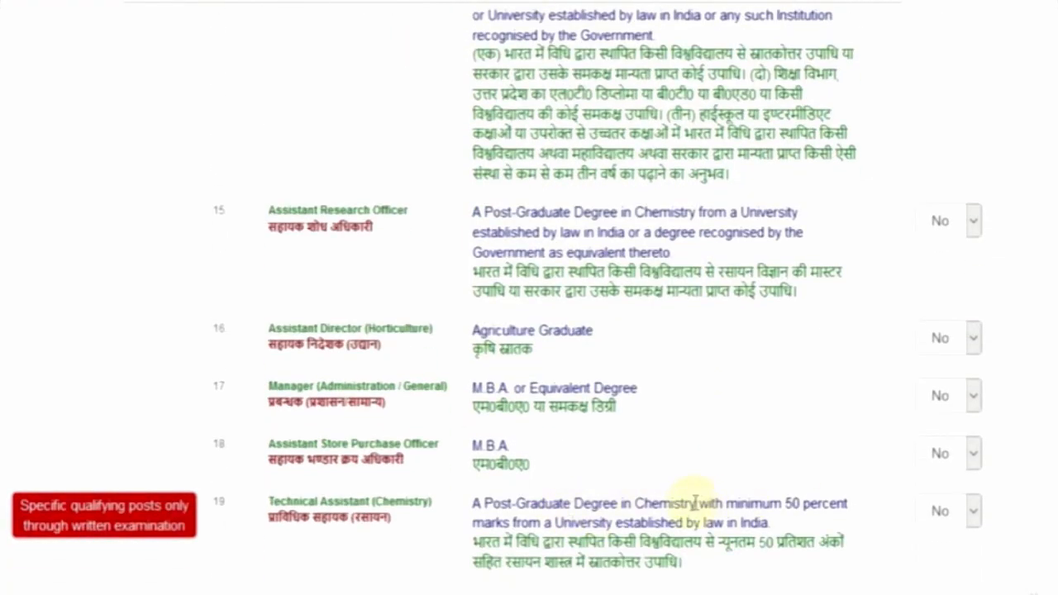
{"action": "scroll", "coordinate": [694, 501], "scroll_direction": "down", "scroll_amount": 6}
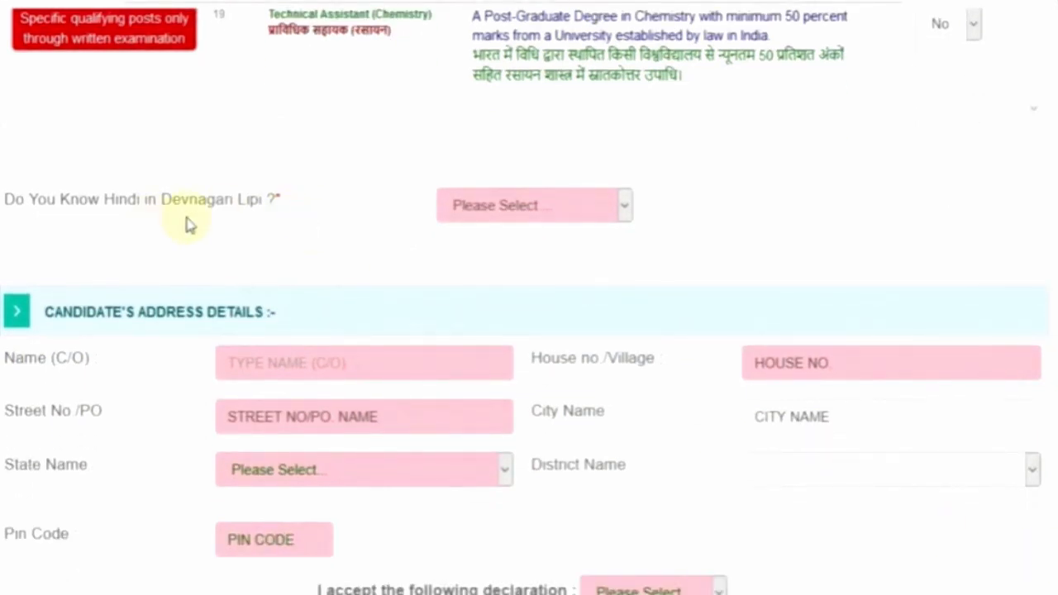
{"action": "left_click", "coordinate": [488, 209]}
{"action": "left_click", "coordinate": [491, 264]}
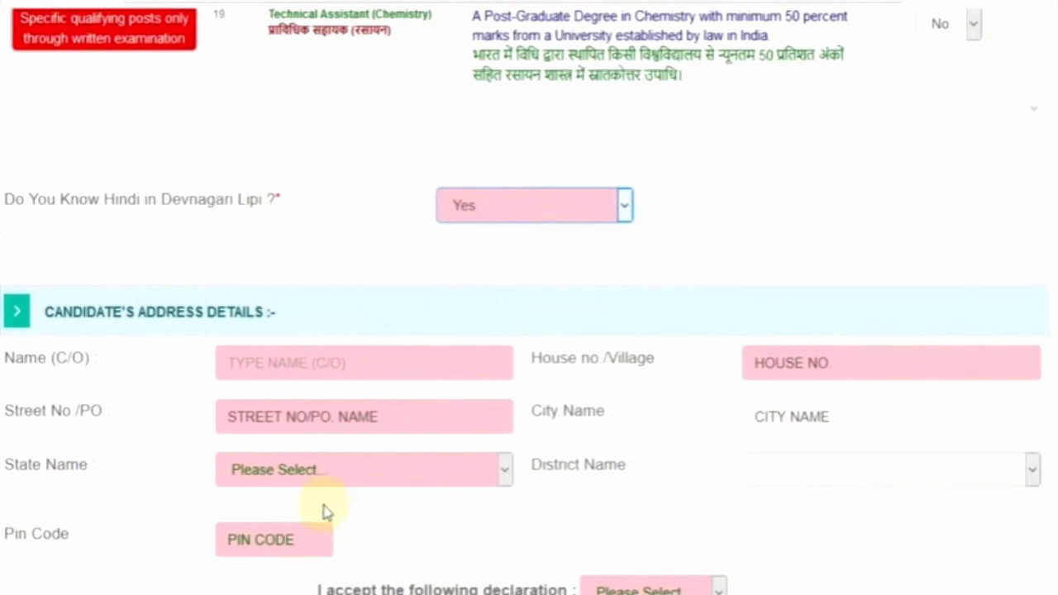
{"action": "left_click", "coordinate": [285, 364]}
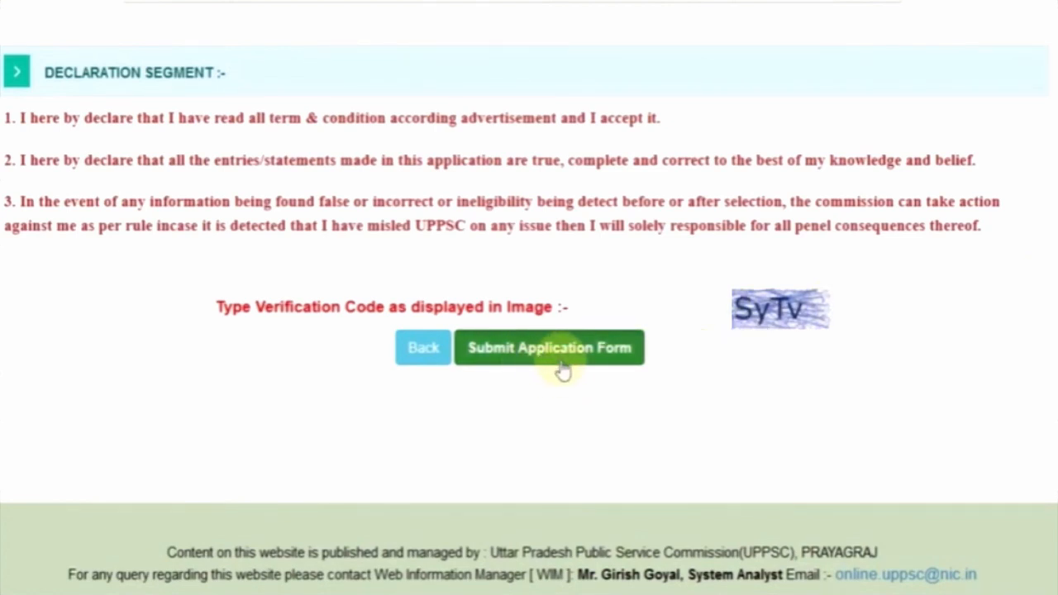
{"action": "left_click", "coordinate": [550, 364]}
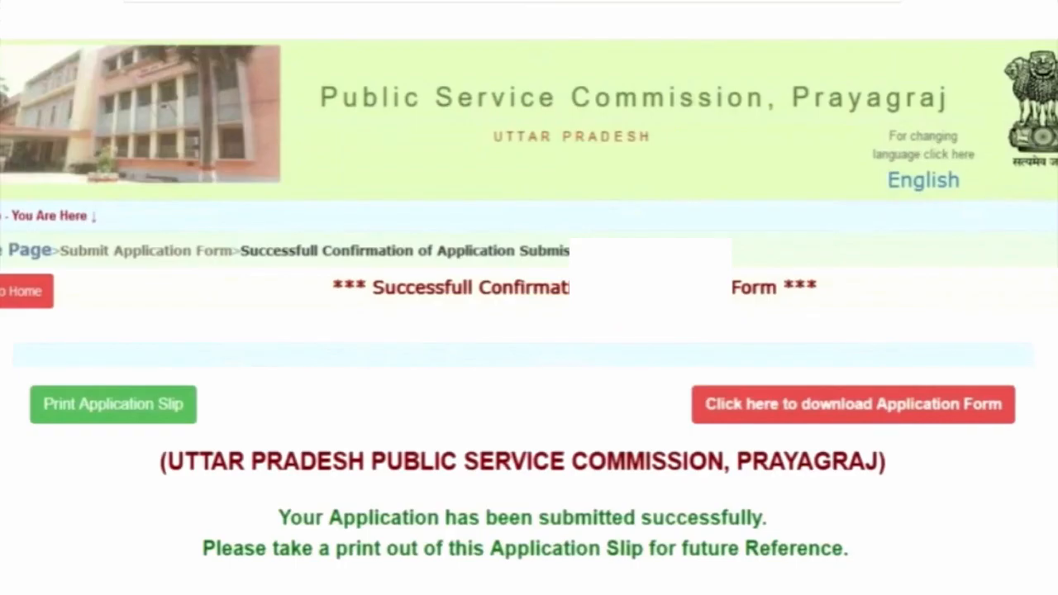